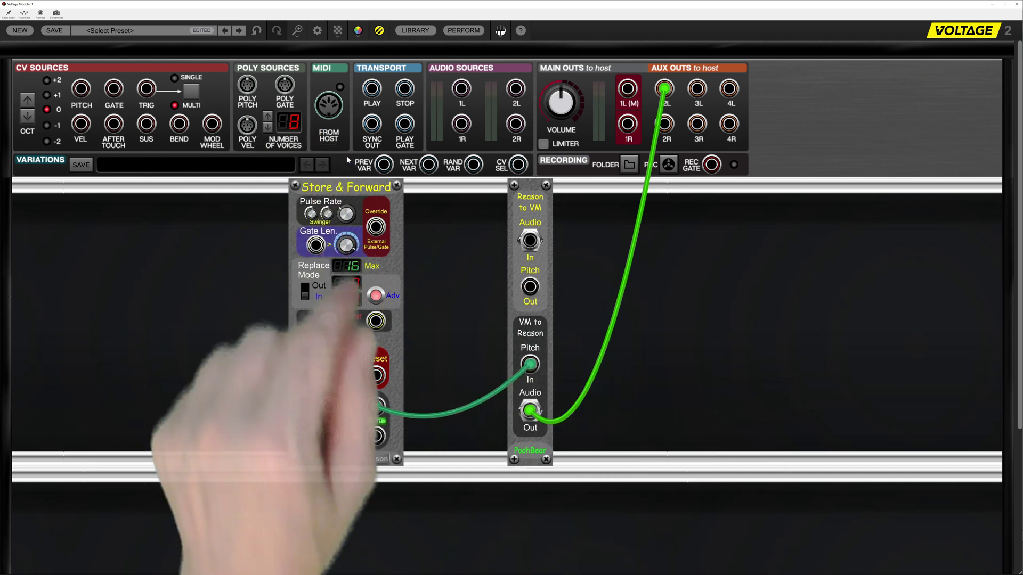
Step: Add the Z3 cabinet from the library to the rack
{"action": "left_click", "coordinate": [419, 32]}
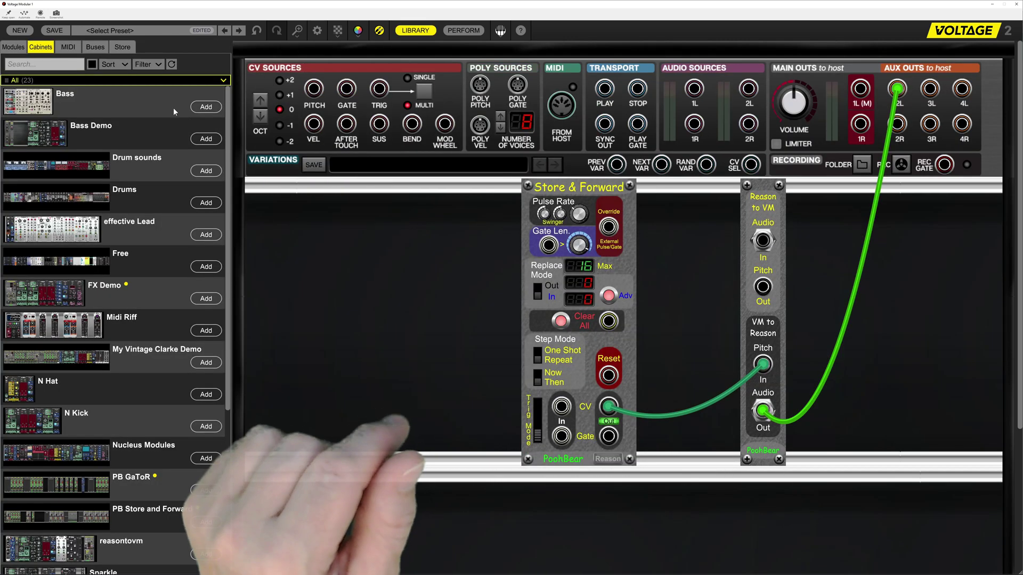
{"action": "scroll", "coordinate": [129, 233], "scroll_direction": "down", "scroll_amount": 5}
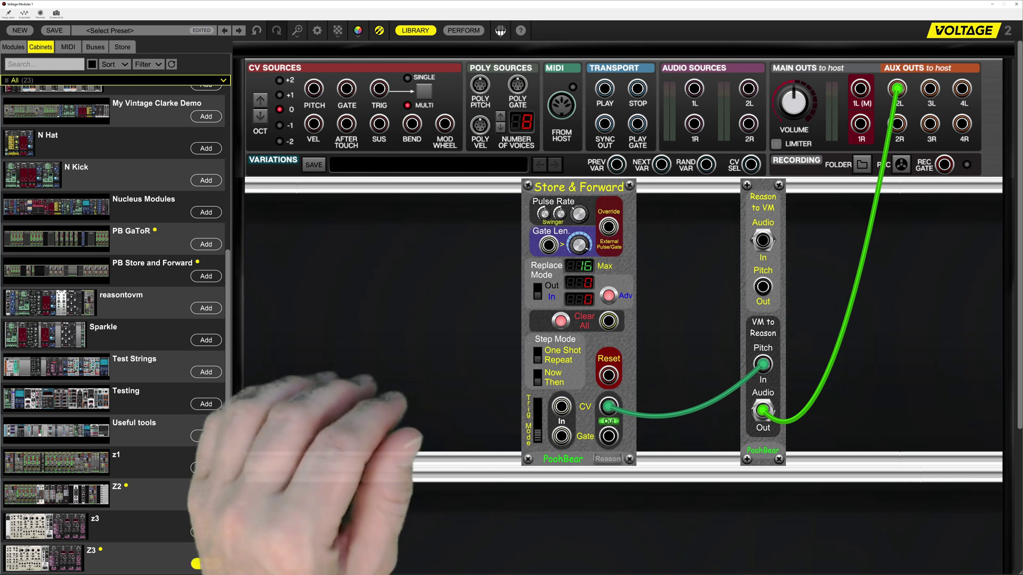
{"action": "left_click", "coordinate": [205, 563]}
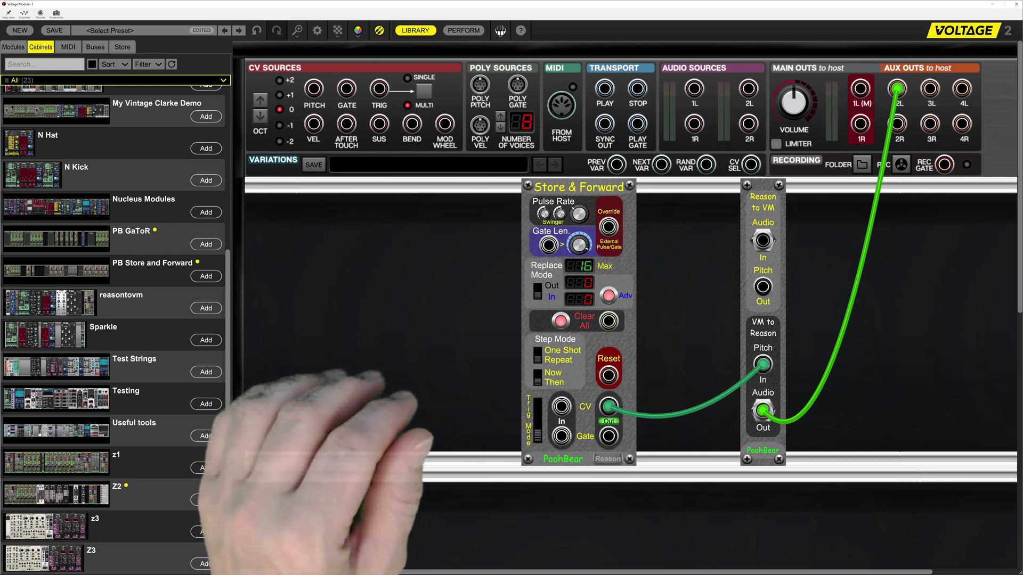
Step: Connect the Digital Reverb's two outputs to main outs 1L and 1R
{"action": "scroll", "coordinate": [631, 309], "scroll_direction": "down", "scroll_amount": 8}
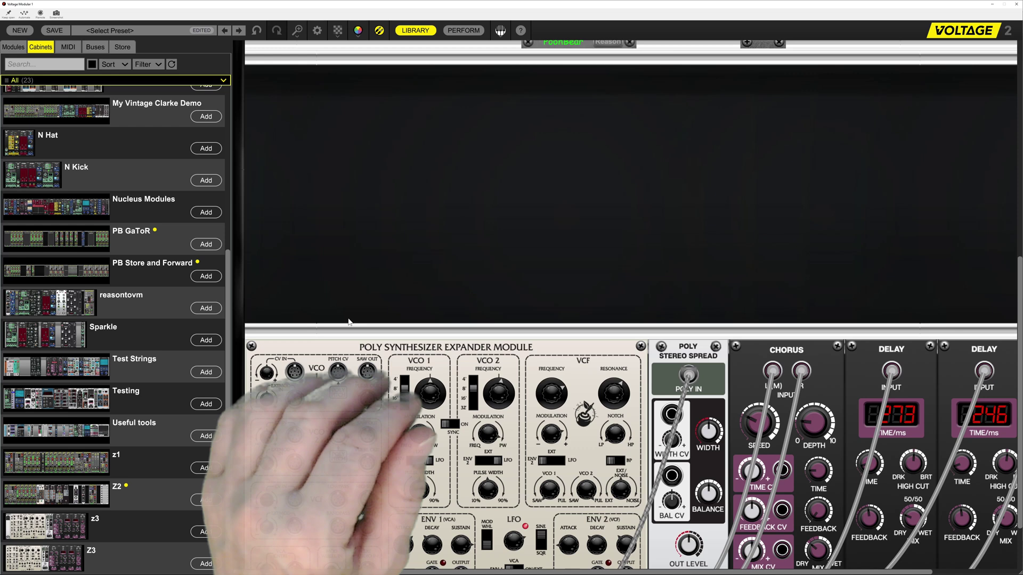
{"action": "left_click", "coordinate": [297, 30]}
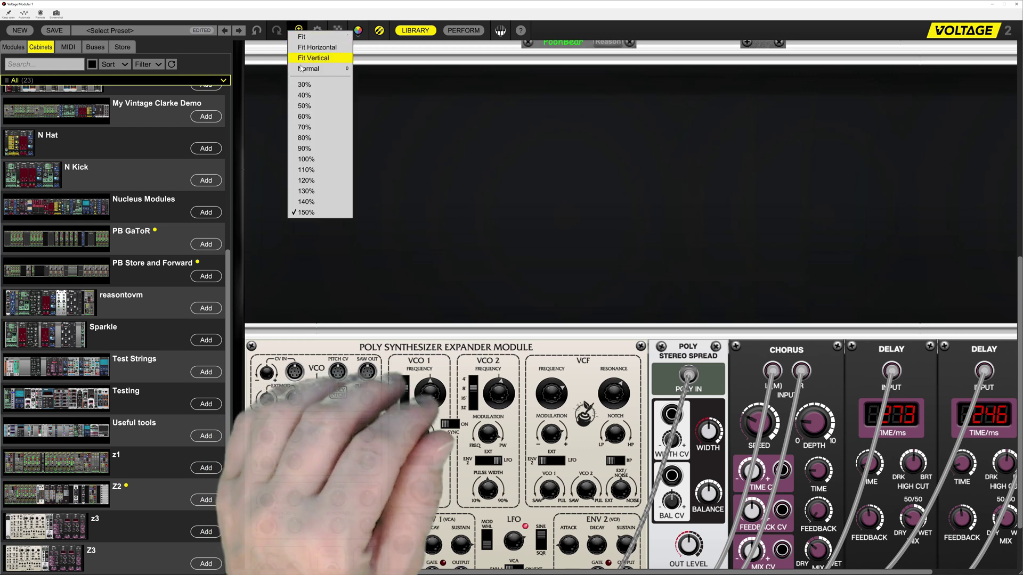
{"action": "left_click", "coordinate": [305, 115]}
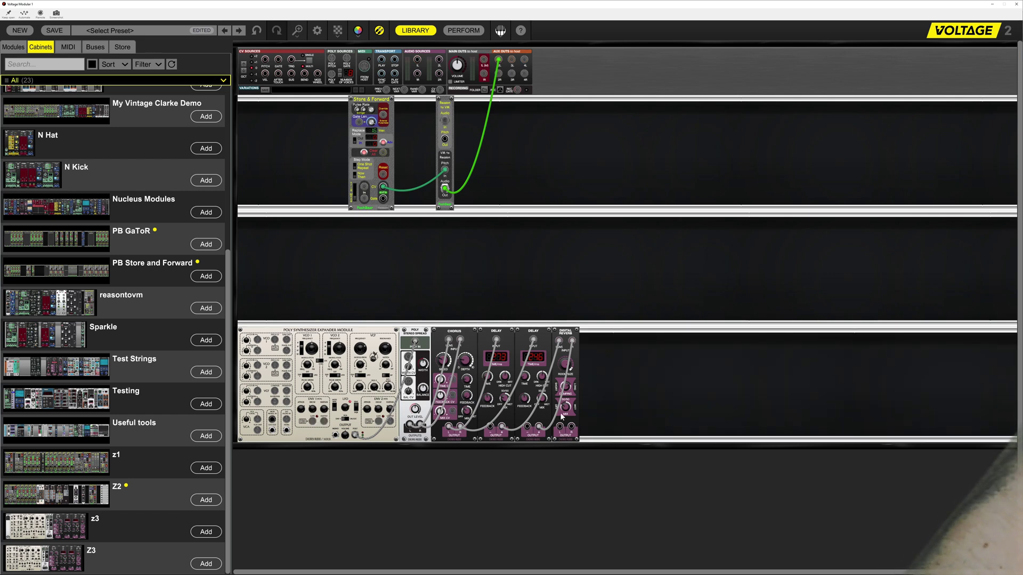
{"action": "left_click_drag", "start_coordinate": [563, 429], "coordinate": [569, 430]}
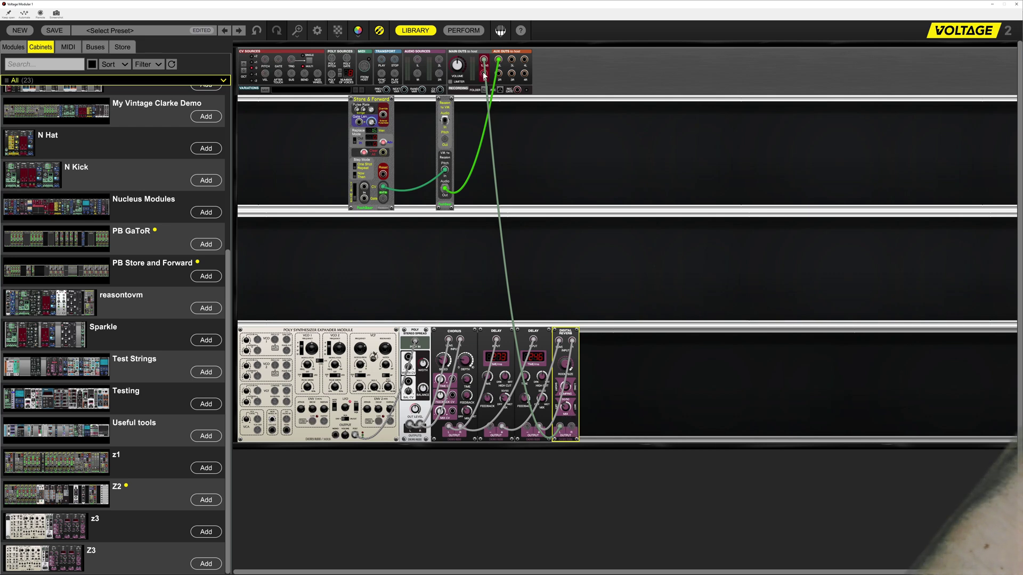
{"action": "left_click_drag", "start_coordinate": [482, 75], "coordinate": [487, 77]}
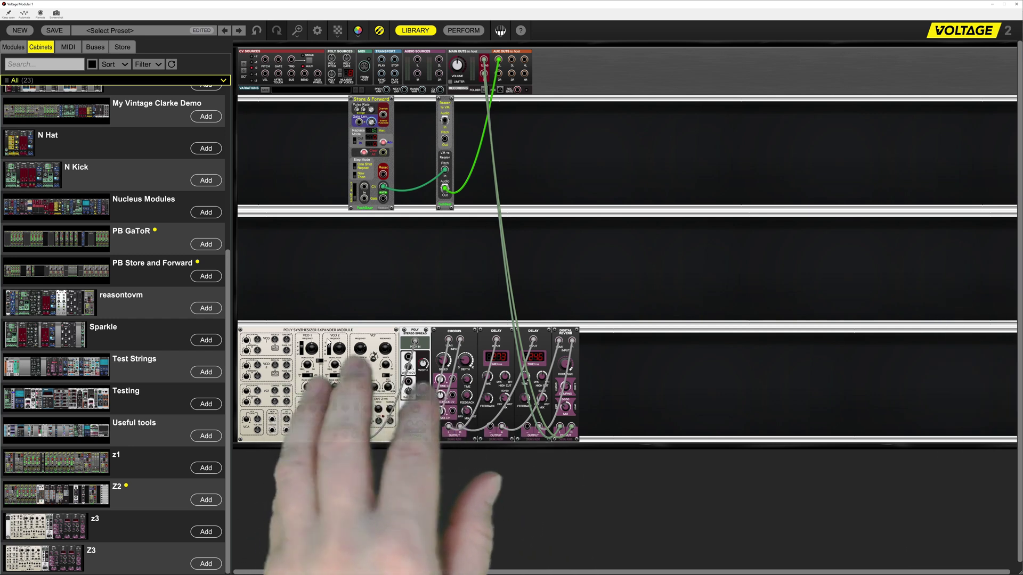
Step: Connect the Pitch and Gate CV sources to the CV and Gate inputs of Store & Forward
{"action": "scroll", "coordinate": [328, 337], "scroll_direction": "up", "scroll_amount": 2}
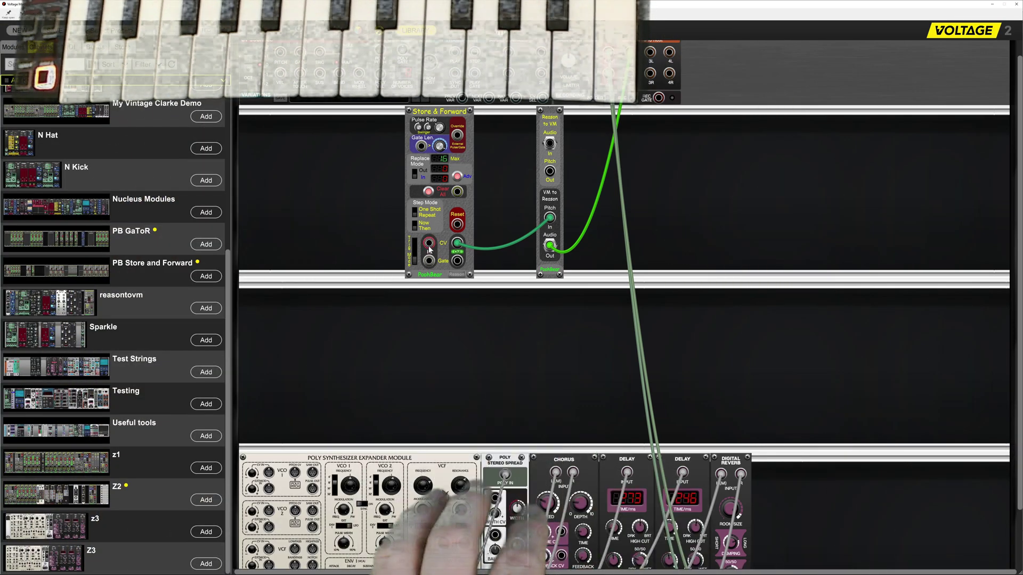
{"action": "left_click_drag", "start_coordinate": [429, 244], "coordinate": [280, 64]}
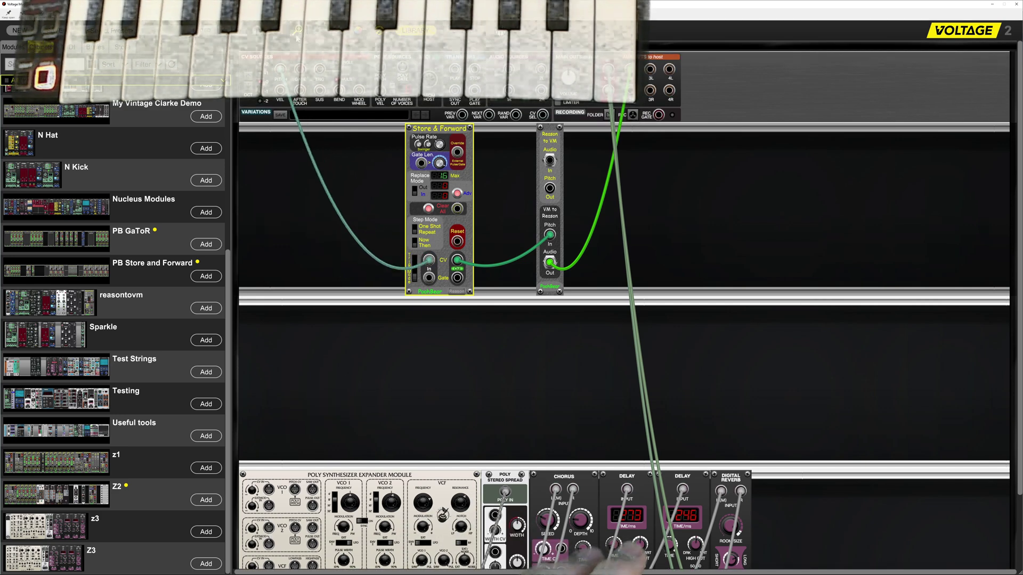
{"action": "scroll", "coordinate": [314, 216], "scroll_direction": "up", "scroll_amount": 3}
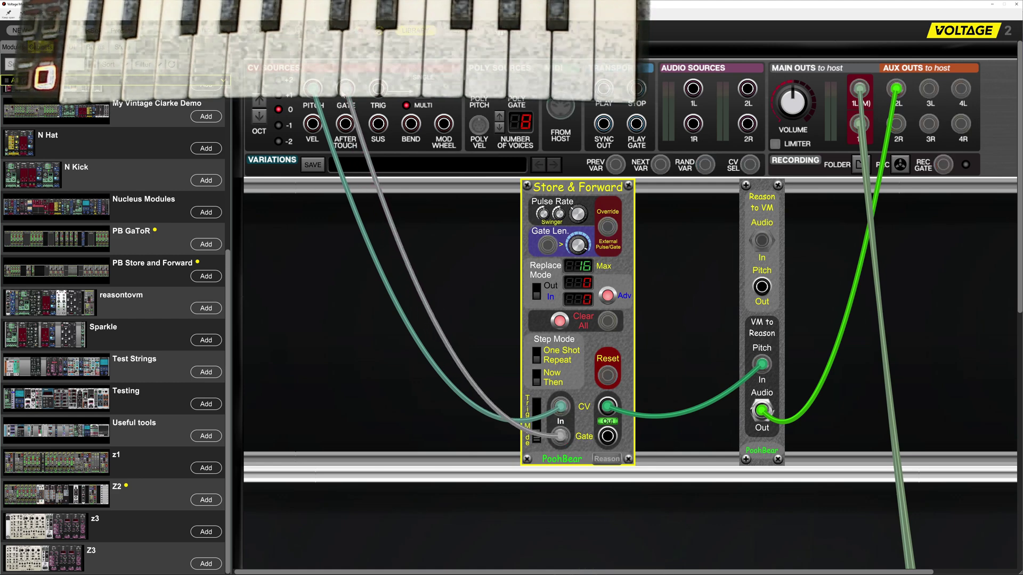
{"action": "left_click_drag", "start_coordinate": [343, 93], "coordinate": [345, 89]}
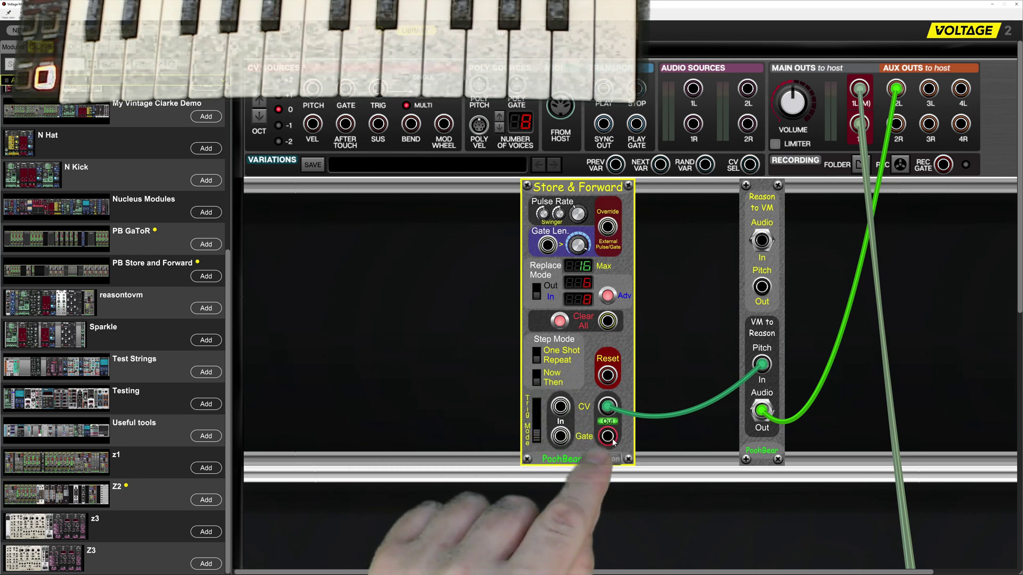
Step: Connect the Store & Forward Gate output to aux out 2R, and close the Voltage Modular window
{"action": "left_click_drag", "start_coordinate": [671, 370], "coordinate": [906, 139]}
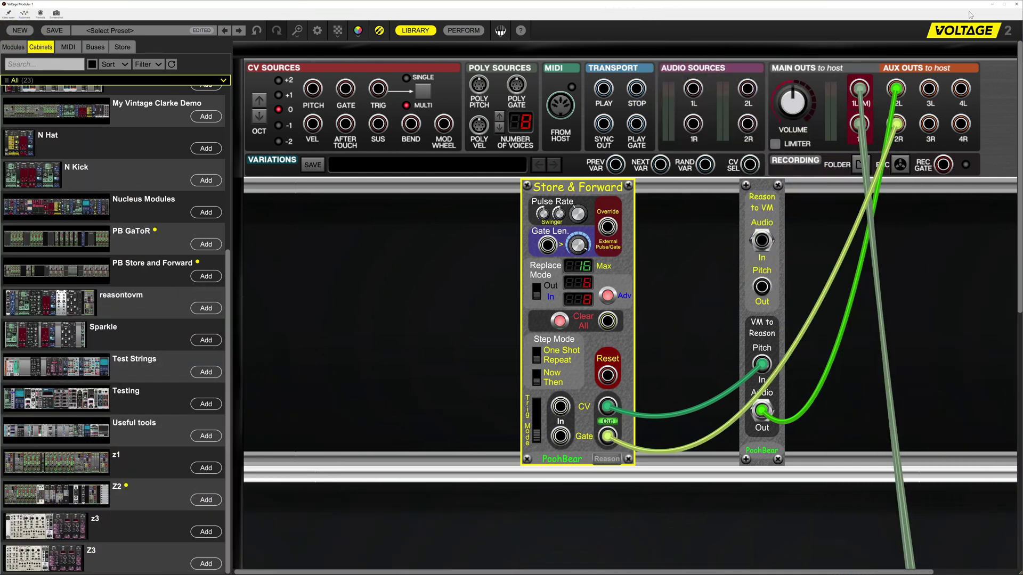
{"action": "left_click", "coordinate": [1017, 5]}
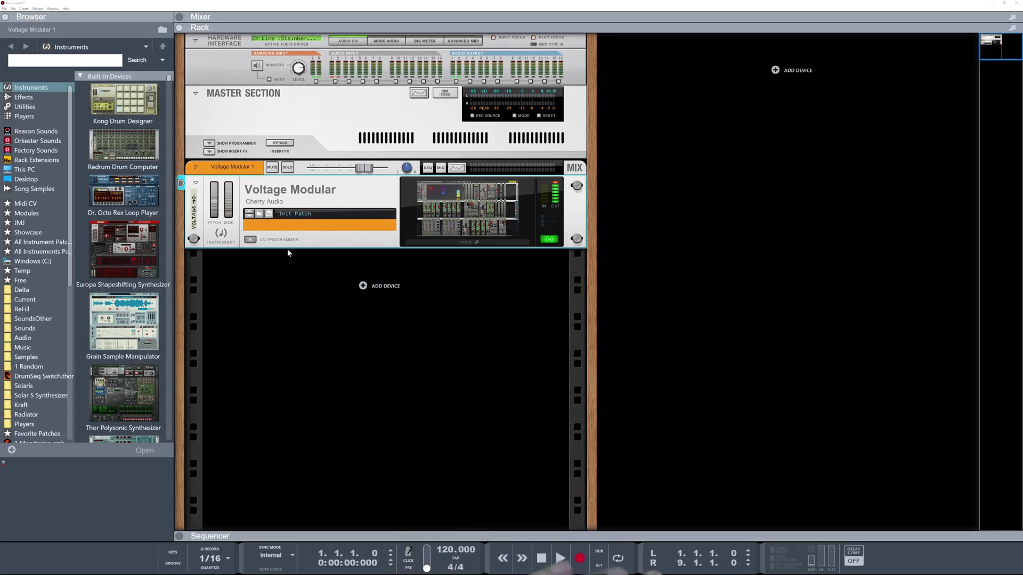
Step: Expand Voltage Modular's CV Programmer in the Reason rack and flip the rack to its rear side
{"action": "left_click", "coordinate": [251, 240]}
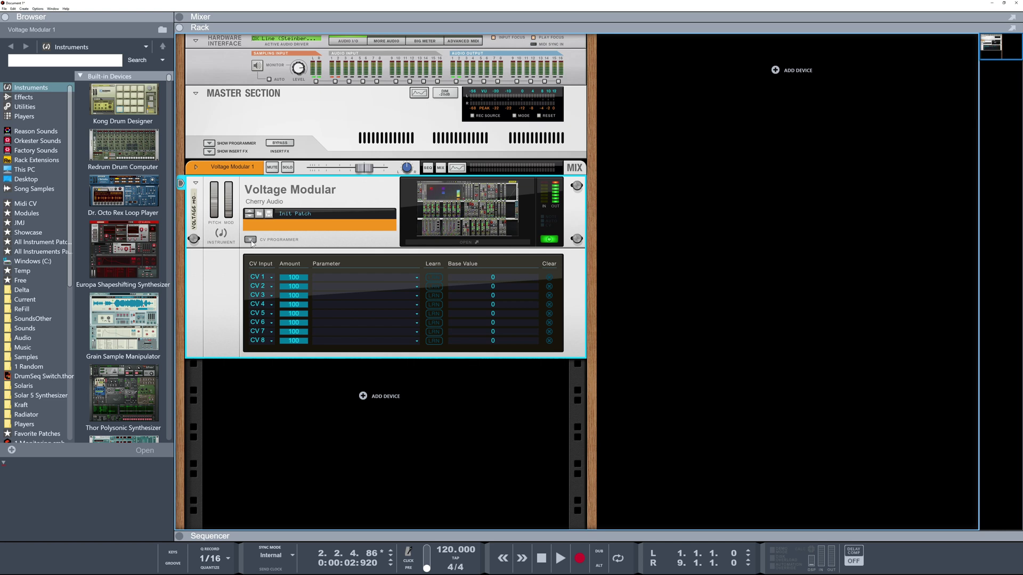
{"action": "key", "text": "Tab"}
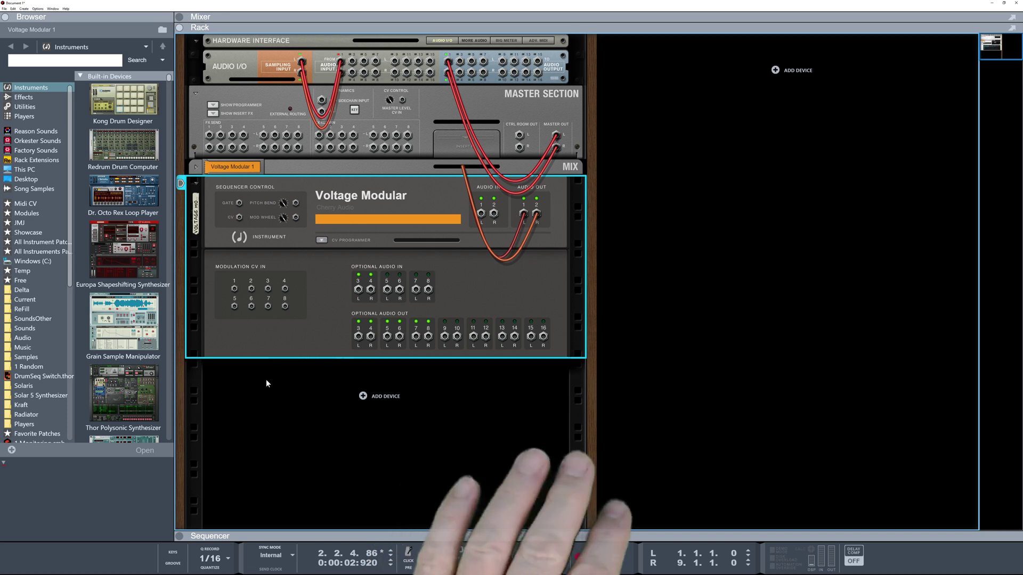
Step: Add a Thor Polysonic Synthesizer below Voltage Modular and show its programmer section
{"action": "left_click", "coordinate": [148, 241]}
{"action": "left_click_drag", "start_coordinate": [140, 394], "coordinate": [179, 390]}
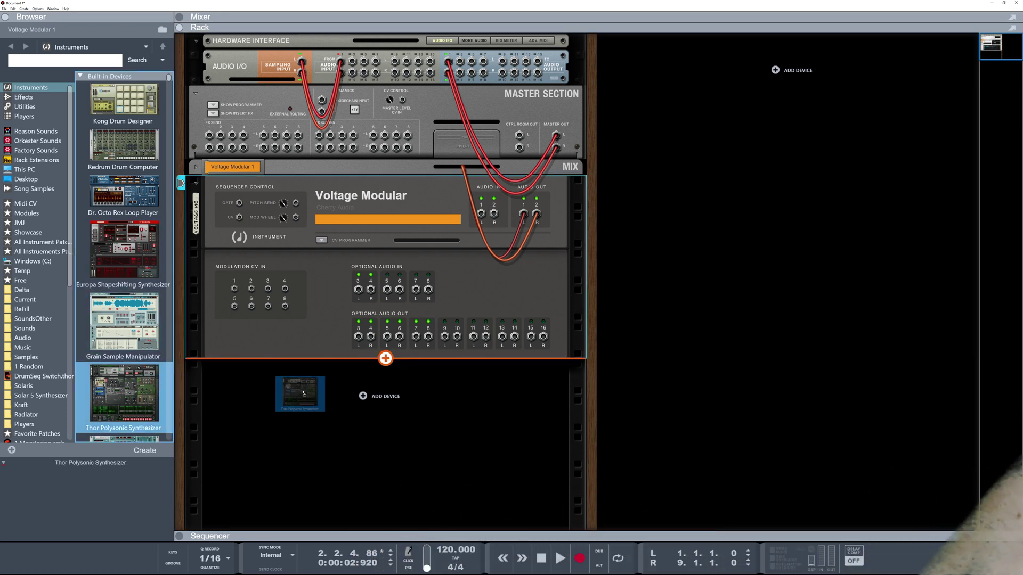
{"action": "left_click_drag", "start_coordinate": [303, 392], "coordinate": [302, 388]}
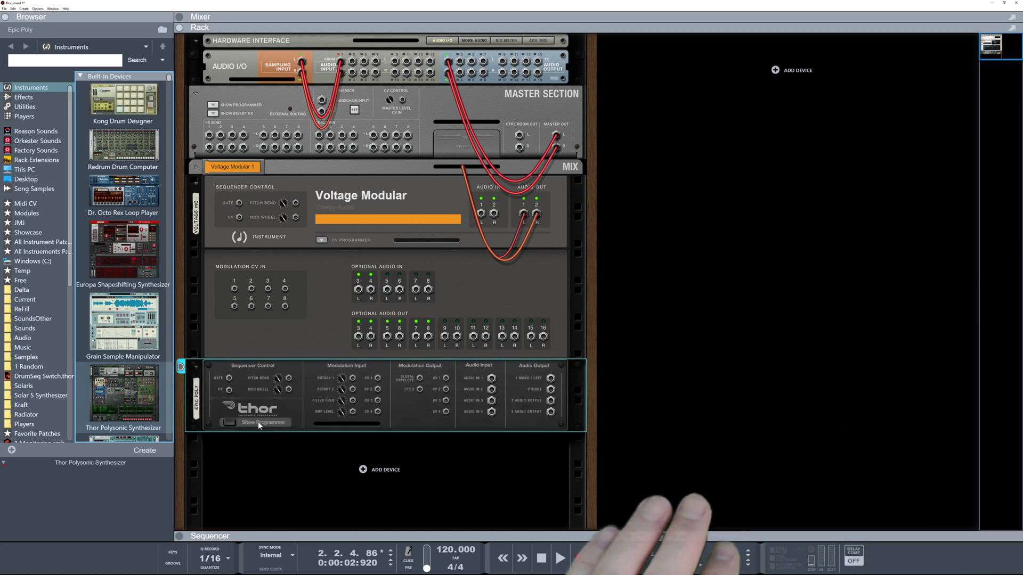
{"action": "left_click", "coordinate": [258, 423]}
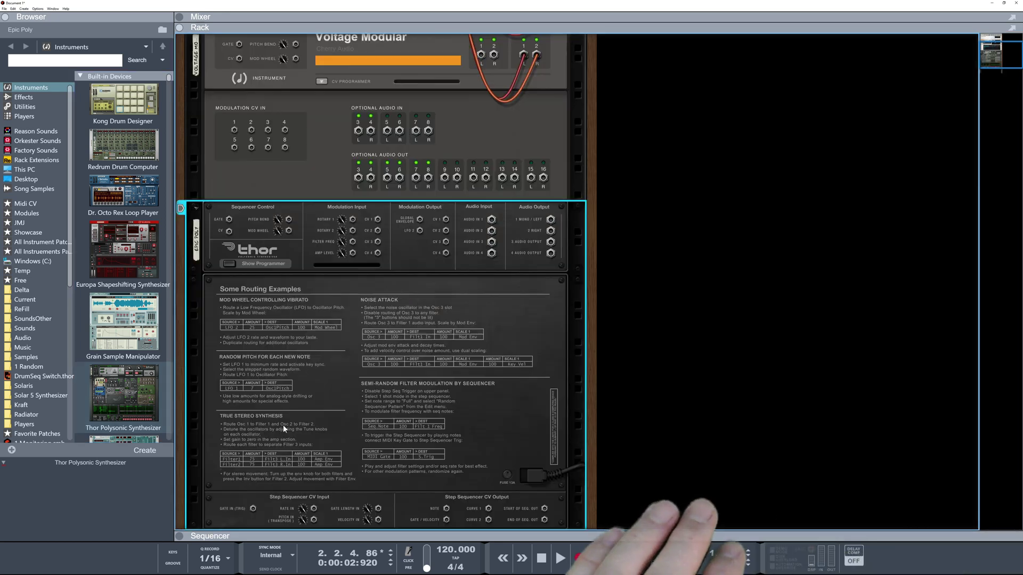
Step: Reset the Thor device to its initial patch and check it on the rack's front side
{"action": "right_click", "coordinate": [384, 336]}
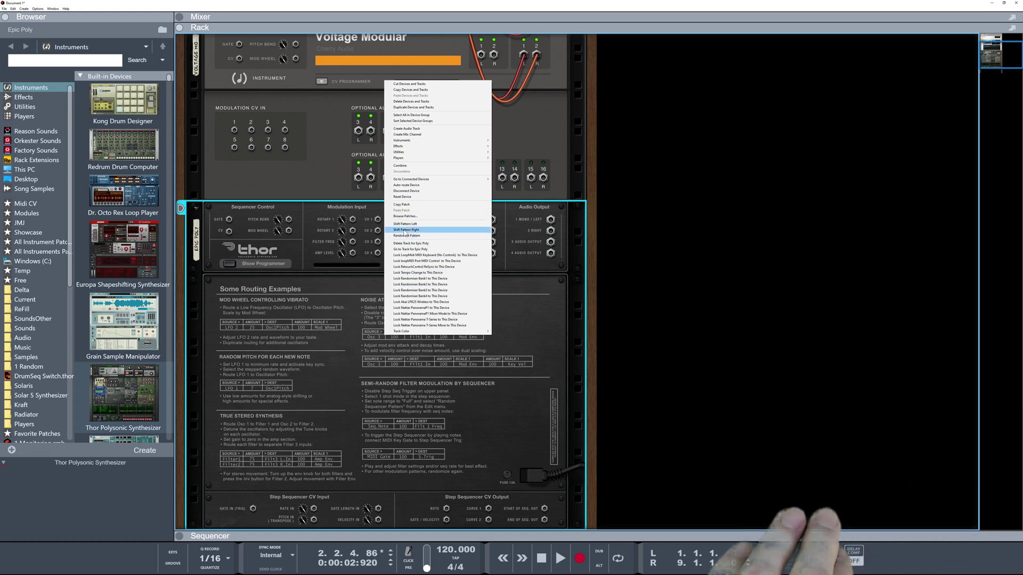
{"action": "left_click", "coordinate": [405, 198]}
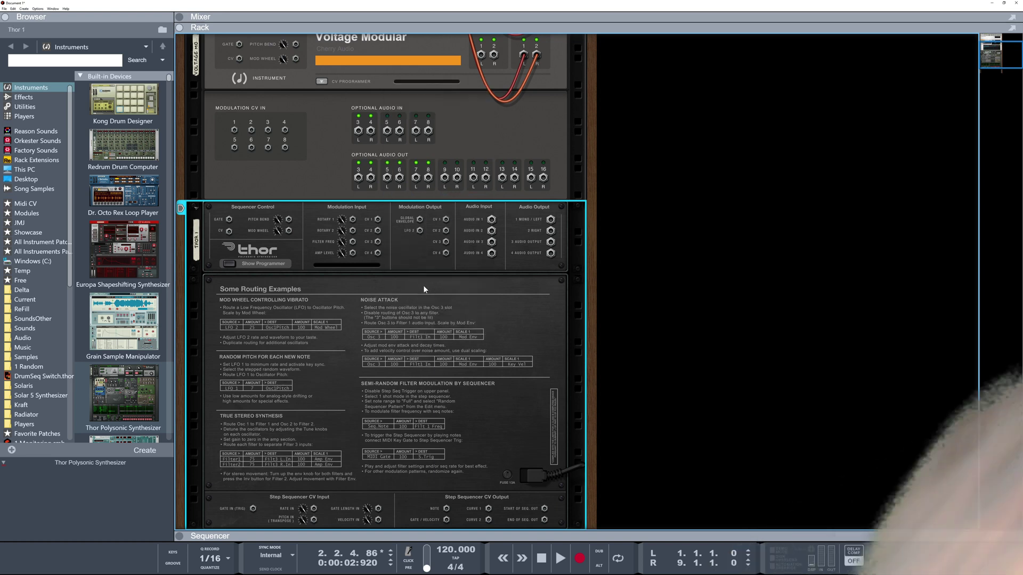
{"action": "key", "text": "Tab"}
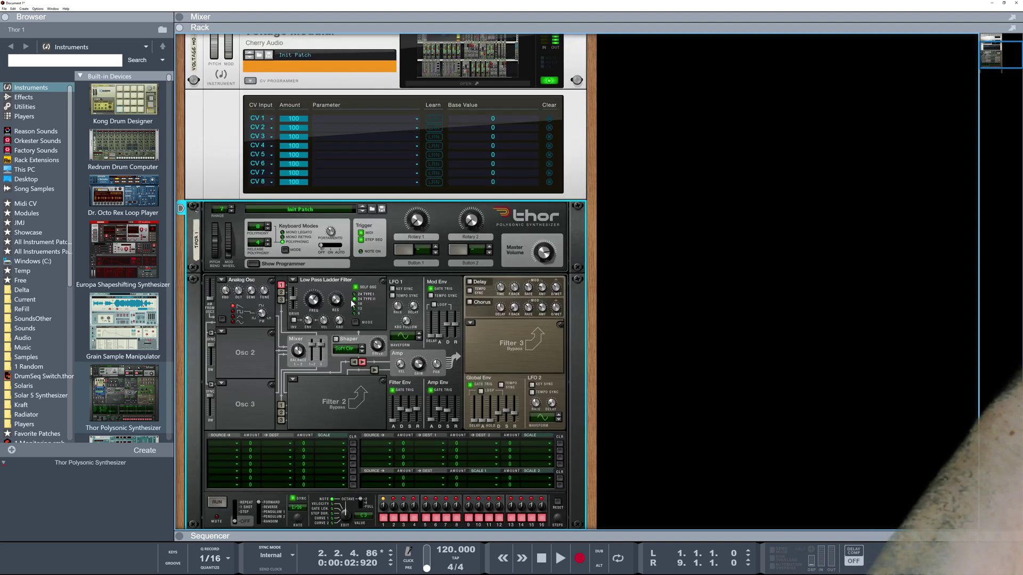
Step: Connect Voltage Modular's optional audio outputs 3 and 4 to Thor's Audio In 3 and Audio In 4 on the rack's rear
{"action": "key", "text": "Tab"}
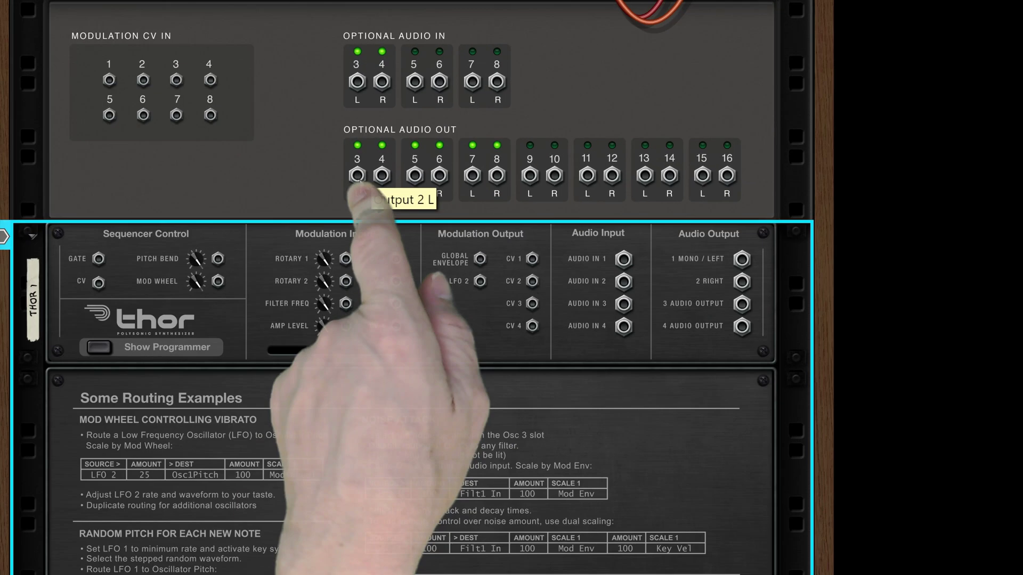
{"action": "left_click", "coordinate": [359, 178]}
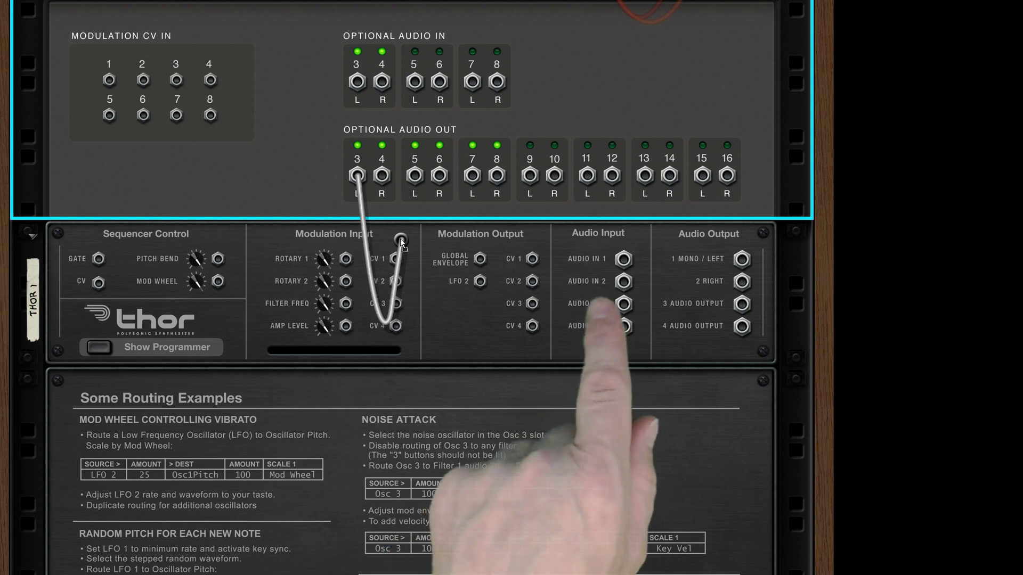
{"action": "left_click_drag", "start_coordinate": [621, 309], "coordinate": [381, 176]}
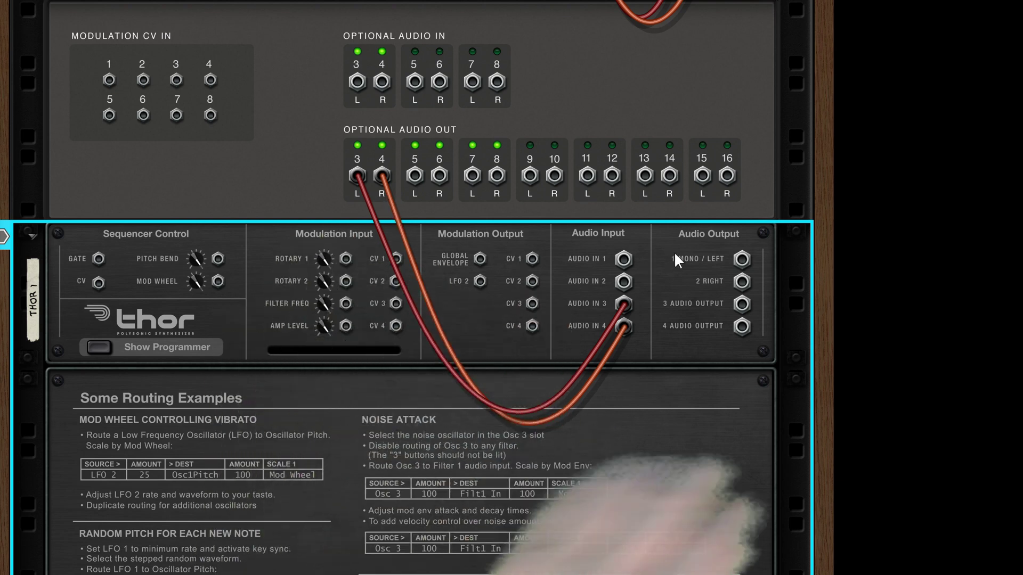
Step: Combine the Voltage Modular and Thor devices into one Combinator
{"action": "scroll", "coordinate": [716, 80], "scroll_direction": "up", "scroll_amount": 1}
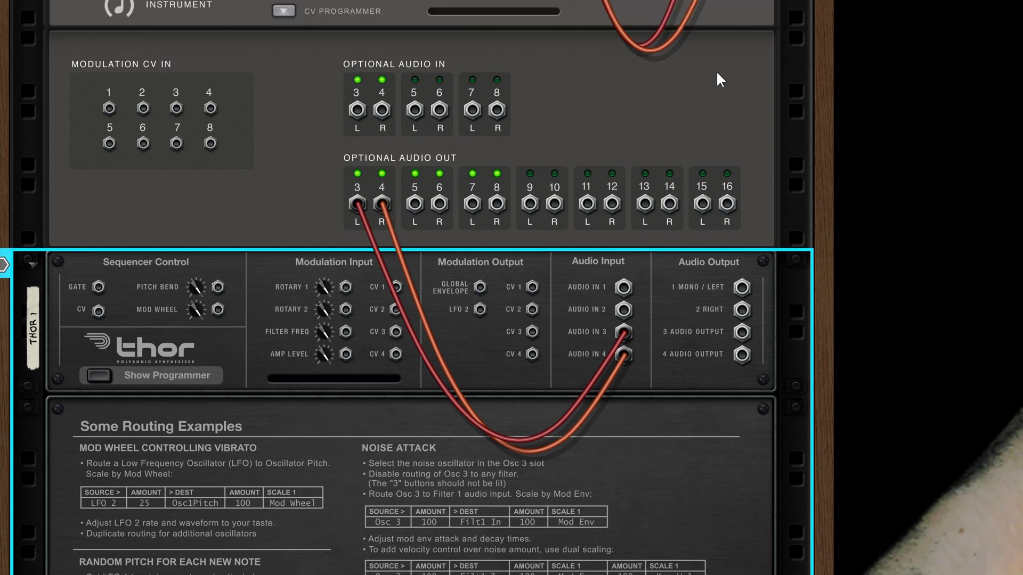
{"action": "right_click", "coordinate": [672, 124]}
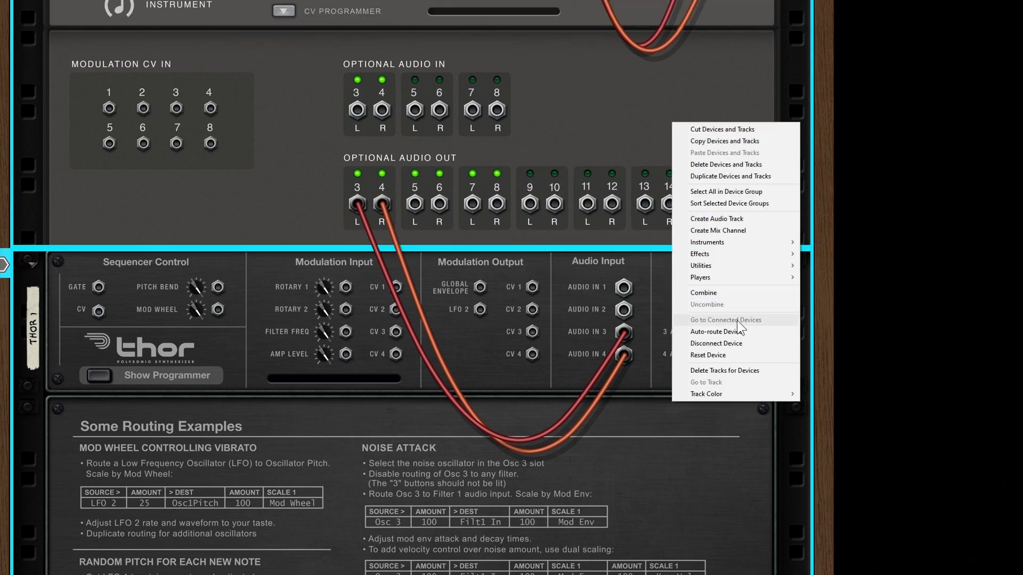
{"action": "left_click", "coordinate": [716, 293]}
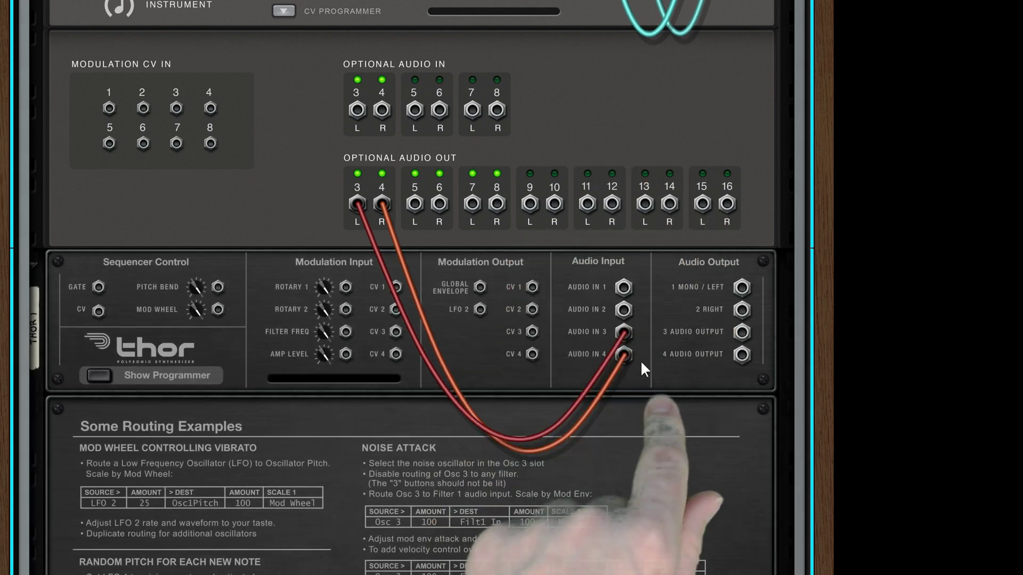
Step: Show the programmer section of the Combinator
{"action": "scroll", "coordinate": [643, 356], "scroll_direction": "up", "scroll_amount": 4}
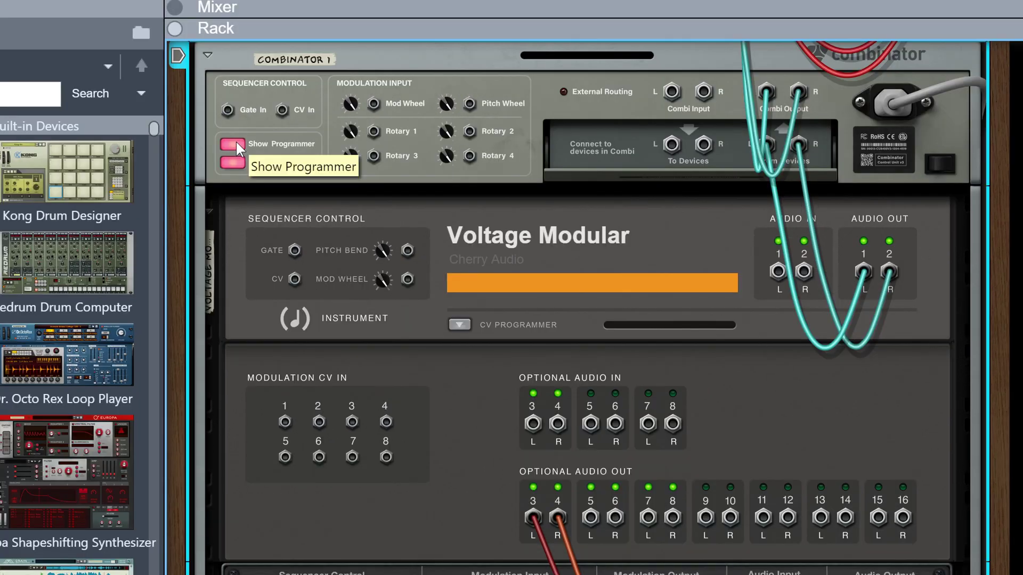
{"action": "left_click", "coordinate": [233, 143]}
{"action": "scroll", "coordinate": [402, 387], "scroll_direction": "down", "scroll_amount": 2}
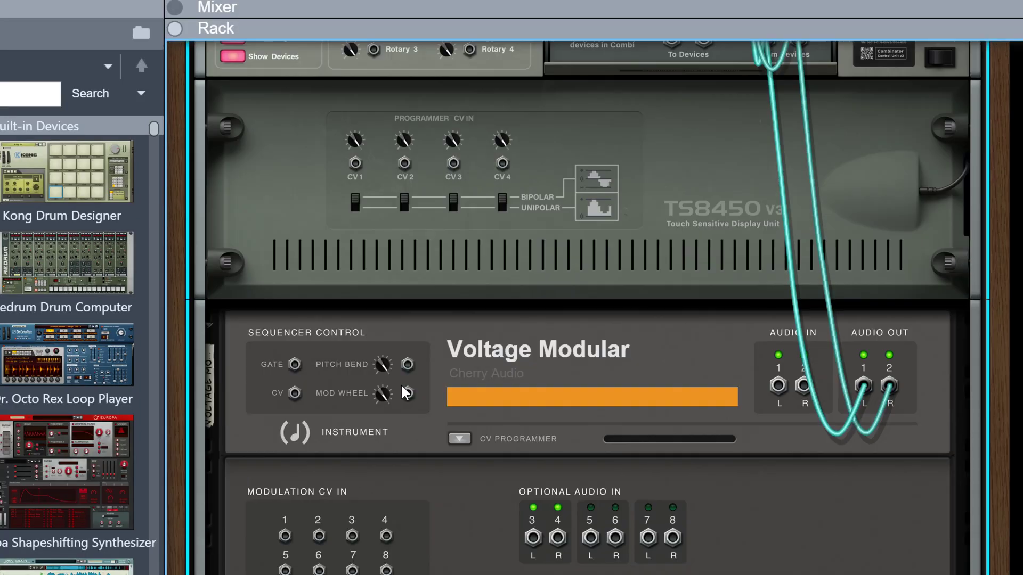
Step: Connect Thor's modulation output CV 3 to the Combinator's CV In and CV 4 to its Gate In
{"action": "scroll", "coordinate": [402, 388], "scroll_direction": "down", "scroll_amount": 2}
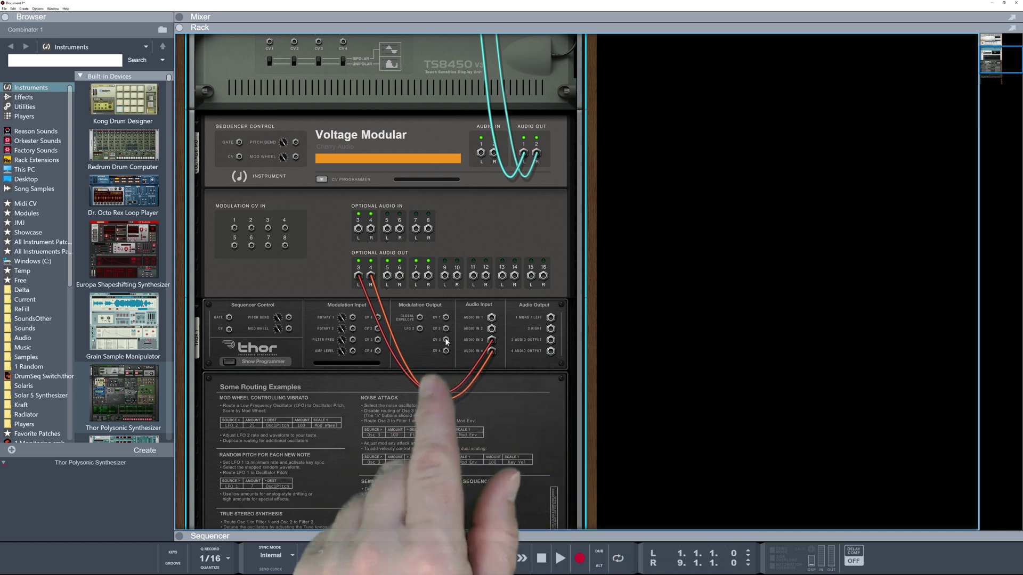
{"action": "left_click", "coordinate": [445, 338]}
{"action": "left_click_drag", "start_coordinate": [445, 338], "coordinate": [409, 402]}
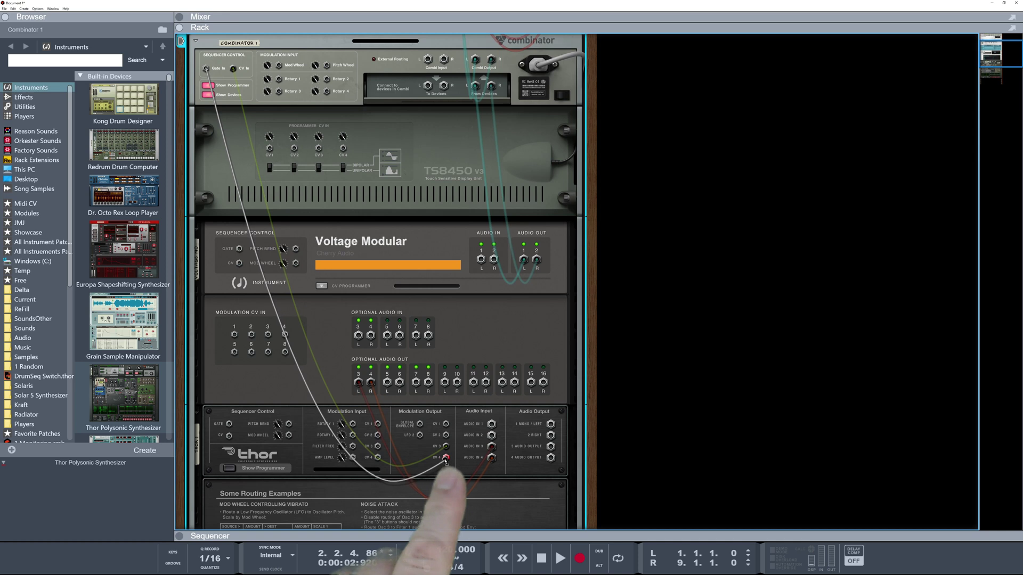
{"action": "left_click_drag", "start_coordinate": [446, 459], "coordinate": [446, 459]}
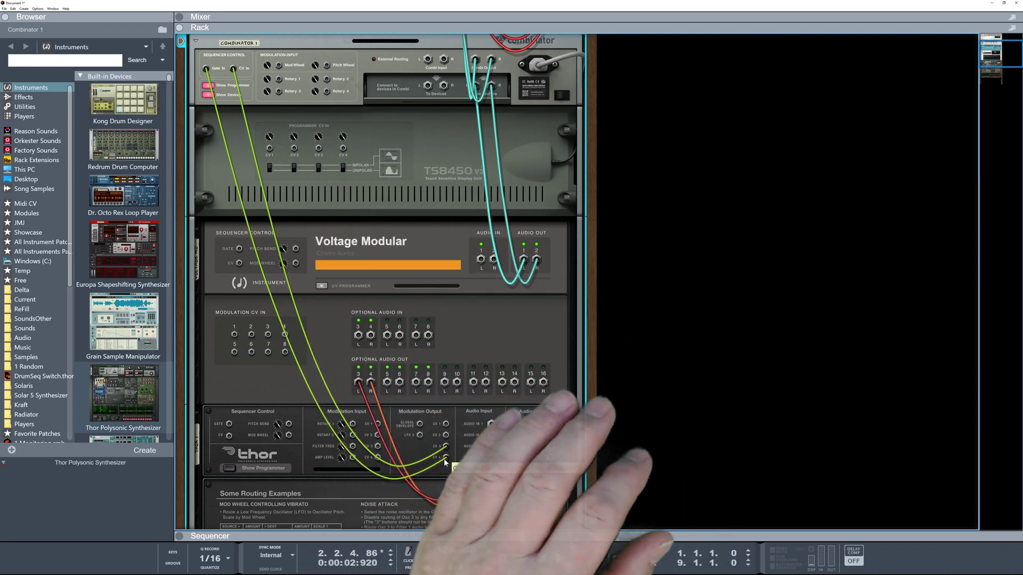
Step: In Thor's modulation matrix, route source Audio In3 to destination CV Out3 in the first row
{"action": "key", "text": "Tab"}
{"action": "scroll", "coordinate": [421, 447], "scroll_direction": "down", "scroll_amount": 4}
{"action": "scroll", "coordinate": [337, 463], "scroll_direction": "down", "scroll_amount": 2}
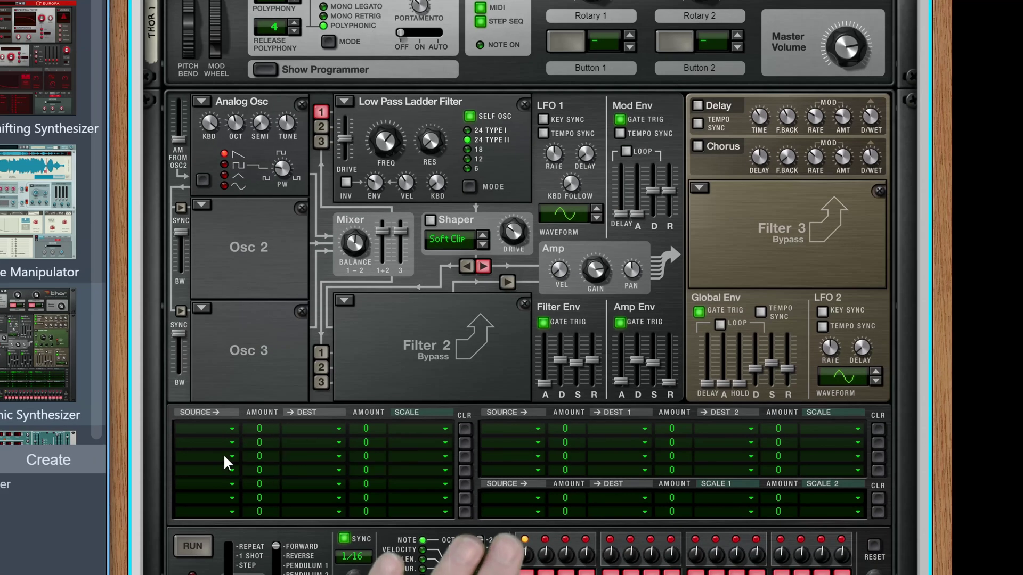
{"action": "left_click", "coordinate": [232, 429]}
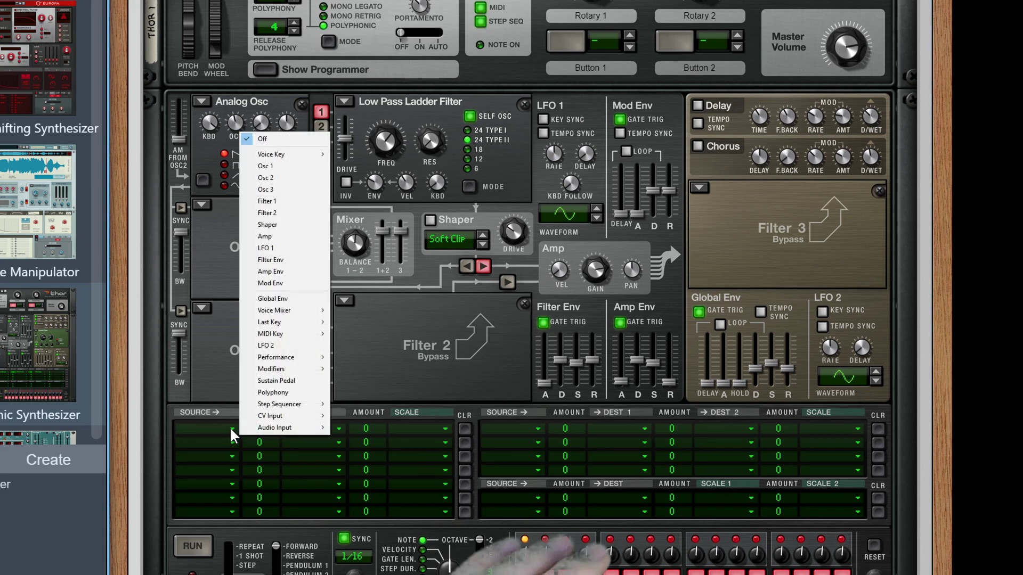
{"action": "mouse_move", "coordinate": [298, 428]}
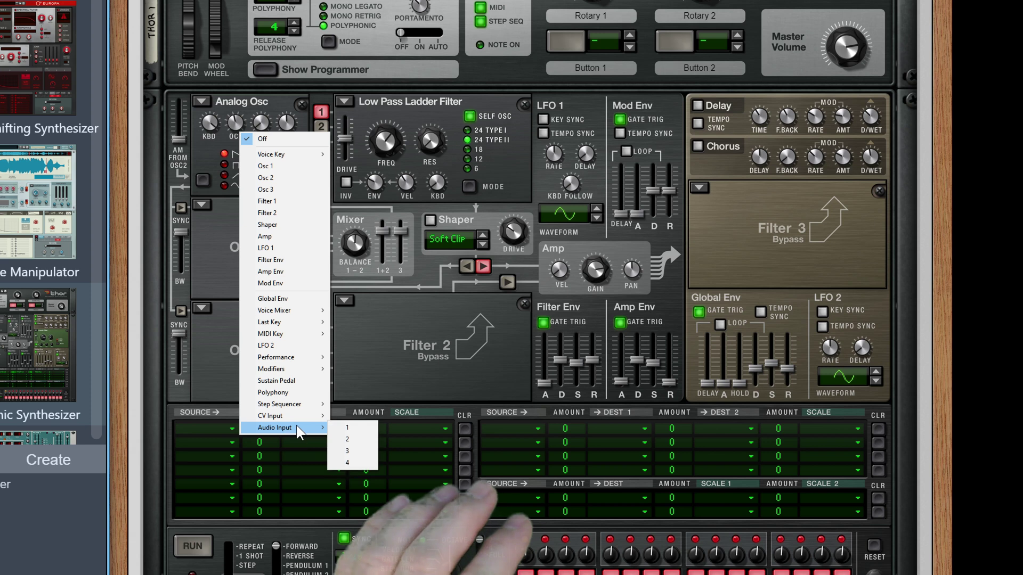
{"action": "left_click", "coordinate": [351, 451]}
{"action": "left_click", "coordinate": [323, 433]}
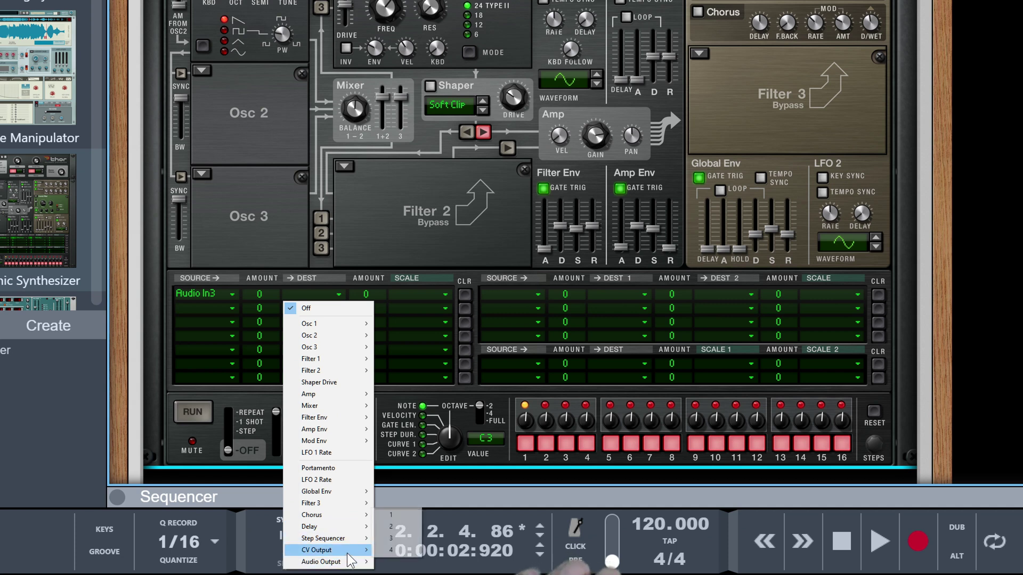
{"action": "left_click", "coordinate": [410, 539]}
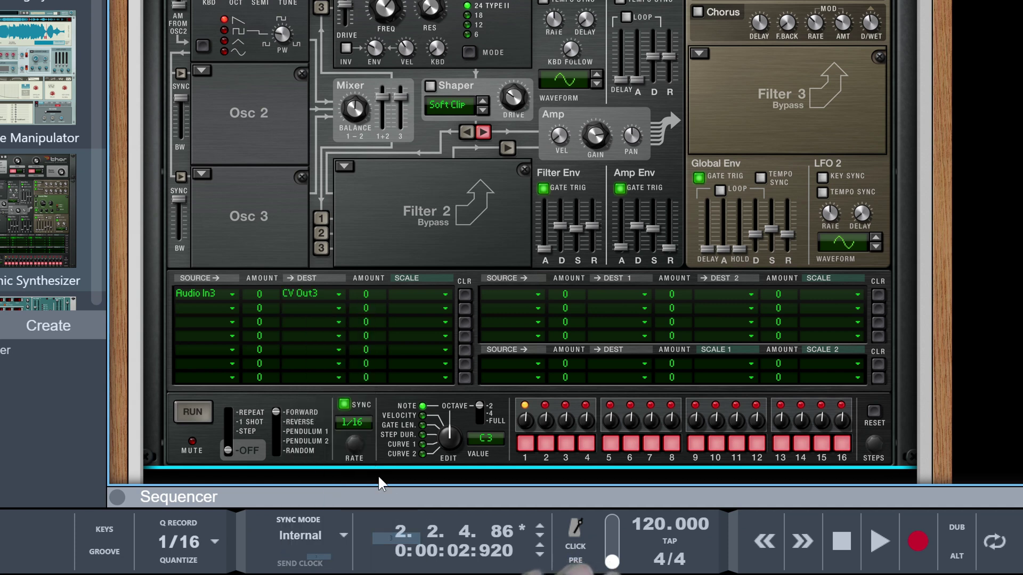
Step: Route source Audio In4 to destination CV Out4 in the second row of Thor's modulation matrix
{"action": "left_click", "coordinate": [242, 311]}
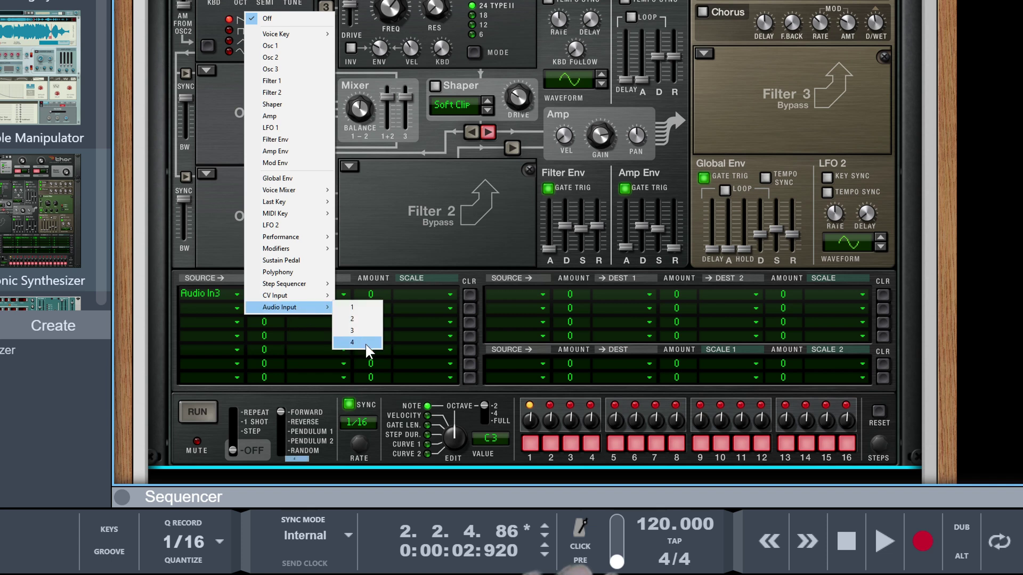
{"action": "left_click", "coordinate": [367, 343]}
{"action": "left_click", "coordinate": [336, 310]}
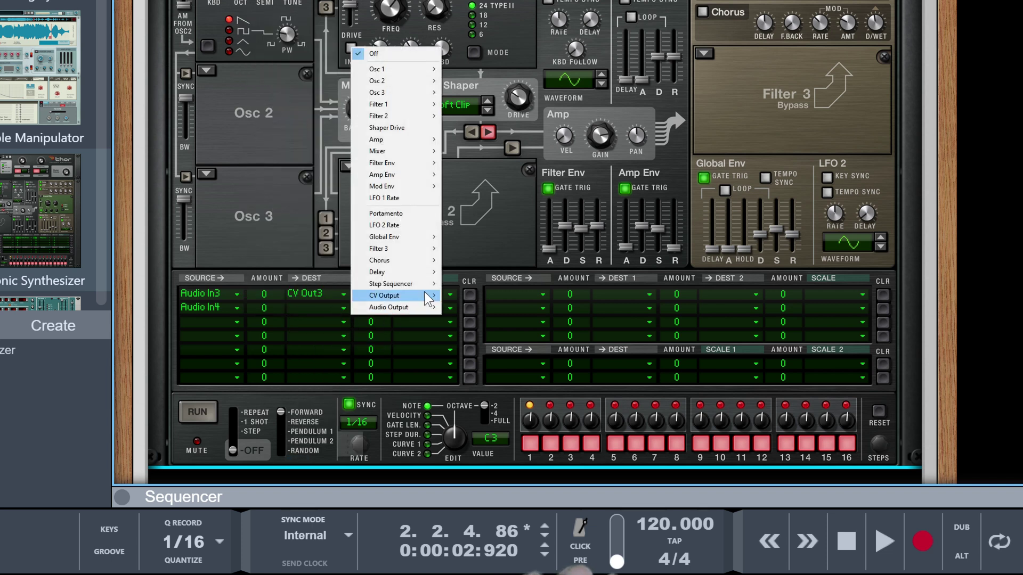
{"action": "left_click", "coordinate": [466, 334]}
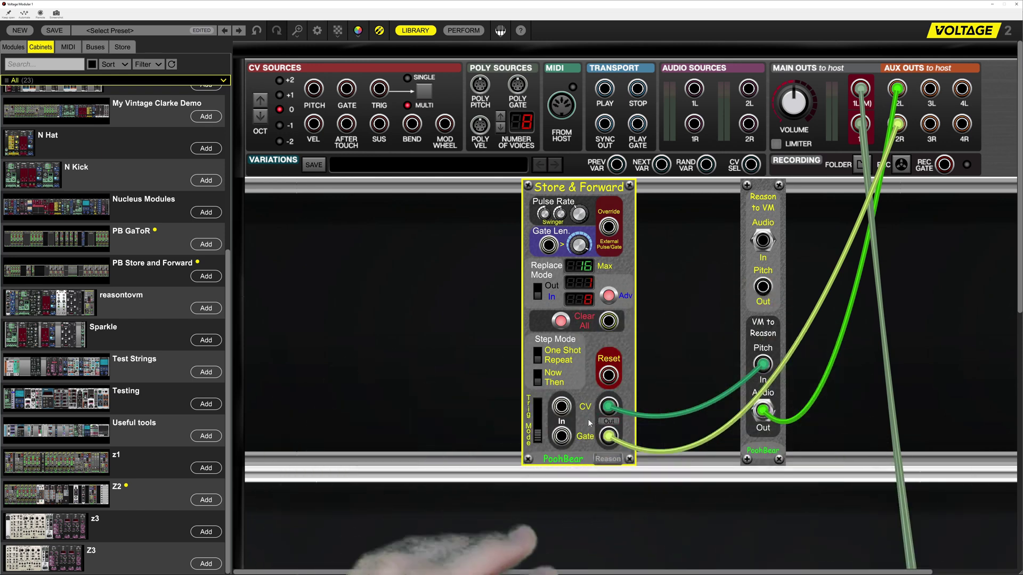
Step: In Voltage Modular, add the Bass cabinet and place it at the top, above the poly synthesizer and Store & Forward cabinets
{"action": "scroll", "coordinate": [206, 306], "scroll_direction": "up", "scroll_amount": 5}
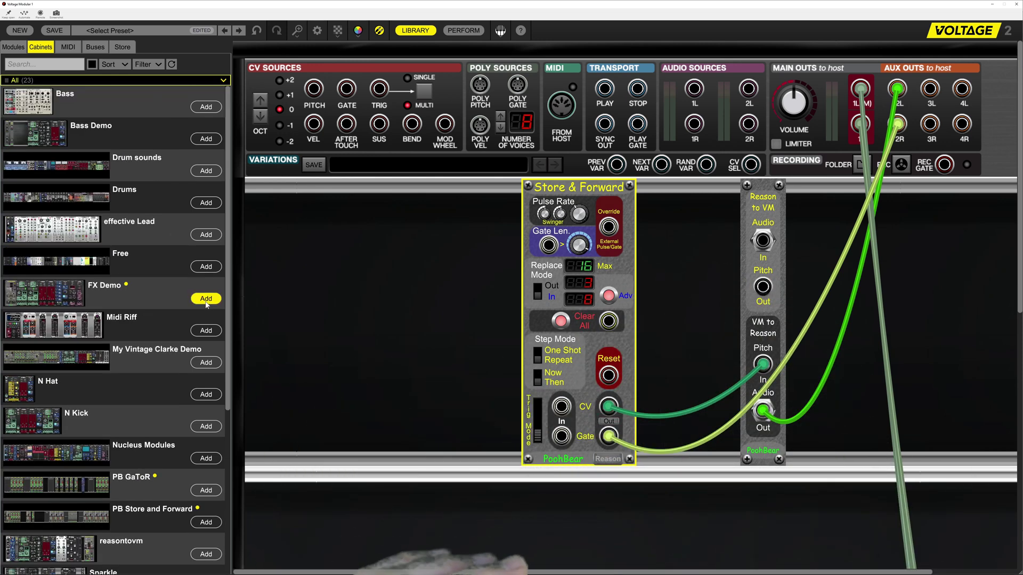
{"action": "left_click_drag", "start_coordinate": [117, 110], "coordinate": [365, 490]}
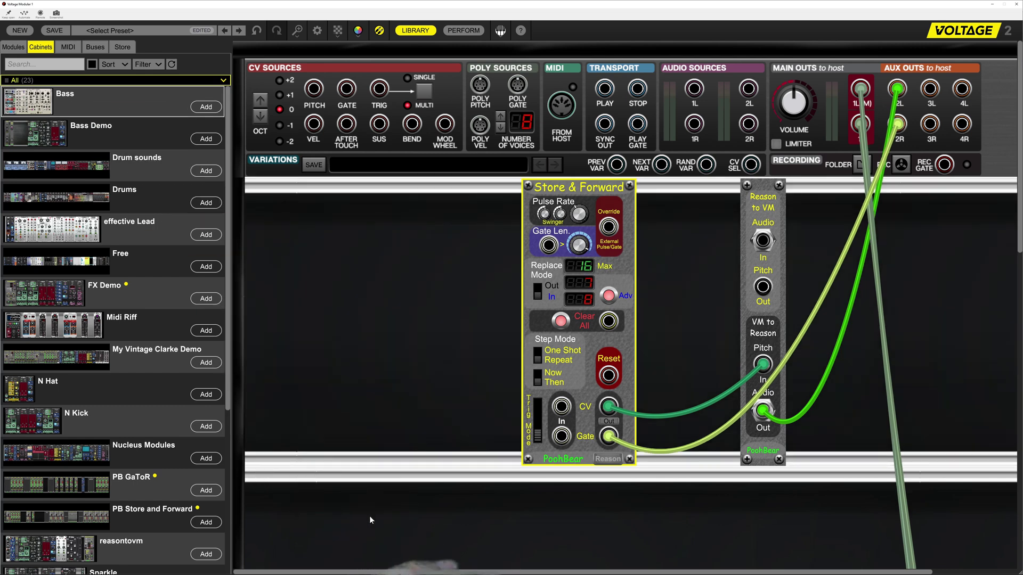
{"action": "scroll", "coordinate": [369, 516], "scroll_direction": "down", "scroll_amount": 10}
{"action": "scroll", "coordinate": [372, 520], "scroll_direction": "down", "scroll_amount": 3}
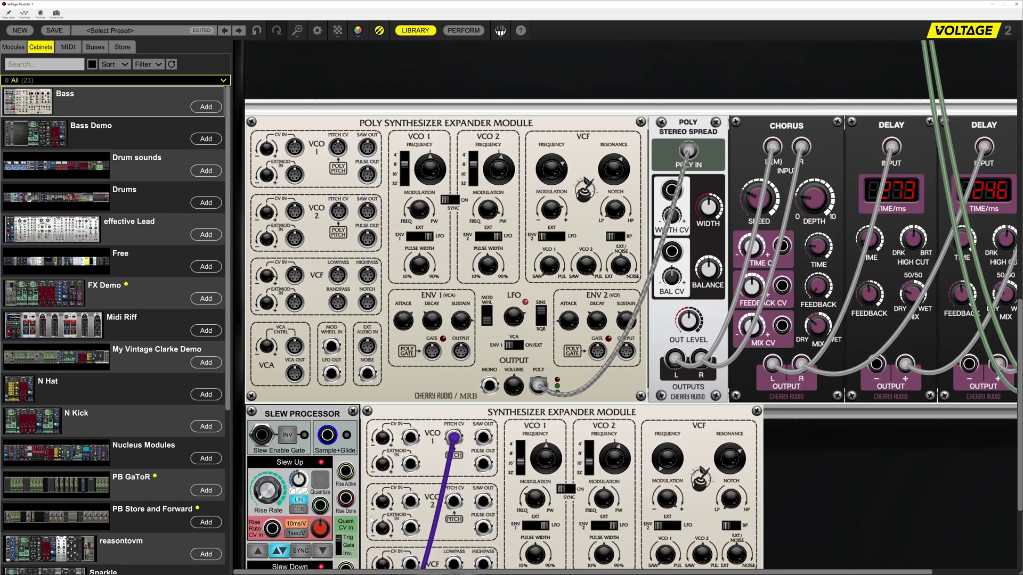
{"action": "left_click_drag", "start_coordinate": [239, 494], "coordinate": [251, 149]}
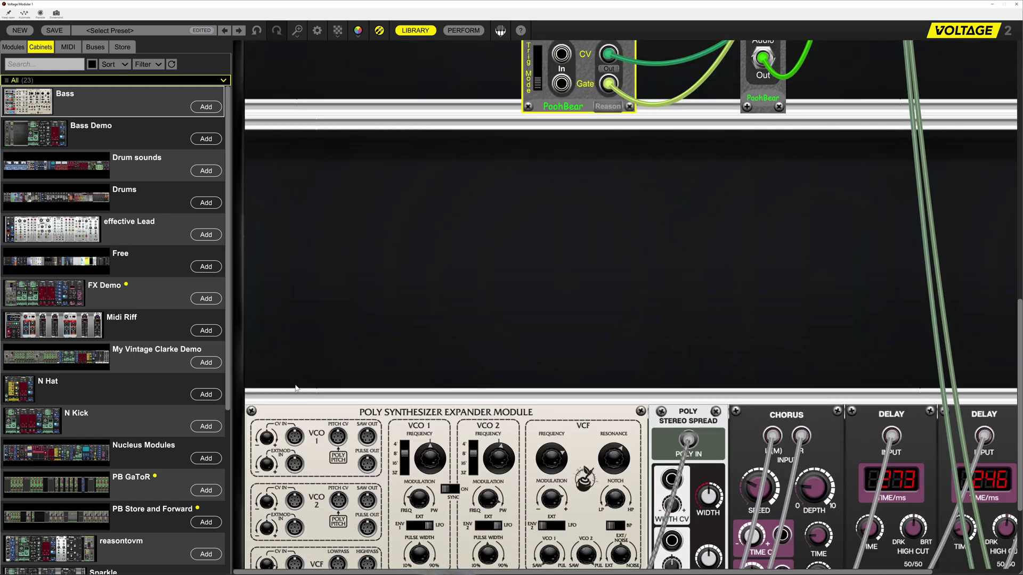
{"action": "left_click_drag", "start_coordinate": [235, 468], "coordinate": [252, 372]}
{"action": "scroll", "coordinate": [304, 389], "scroll_direction": "up", "scroll_amount": 5}
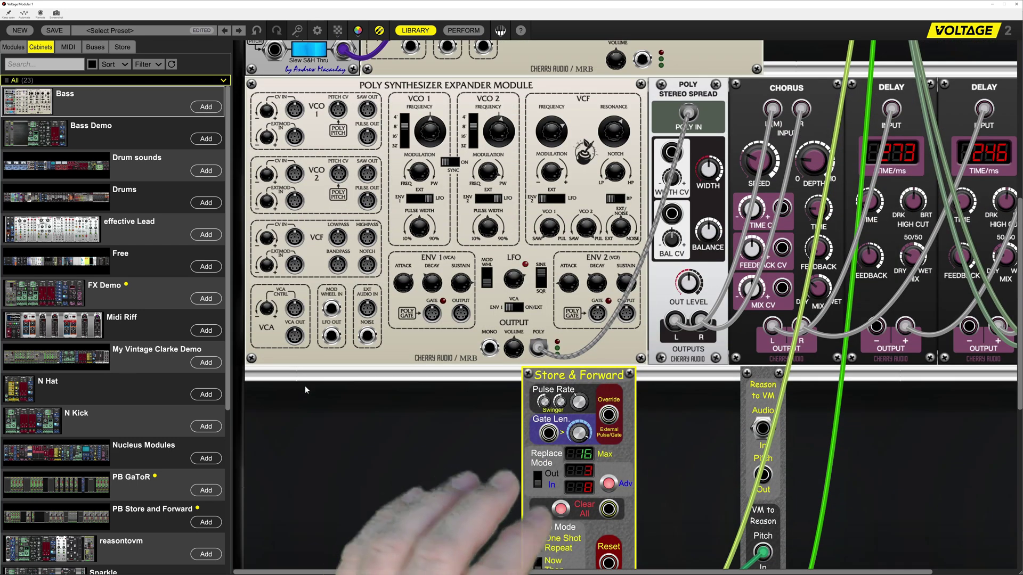
{"action": "scroll", "coordinate": [305, 385], "scroll_direction": "up", "scroll_amount": 1}
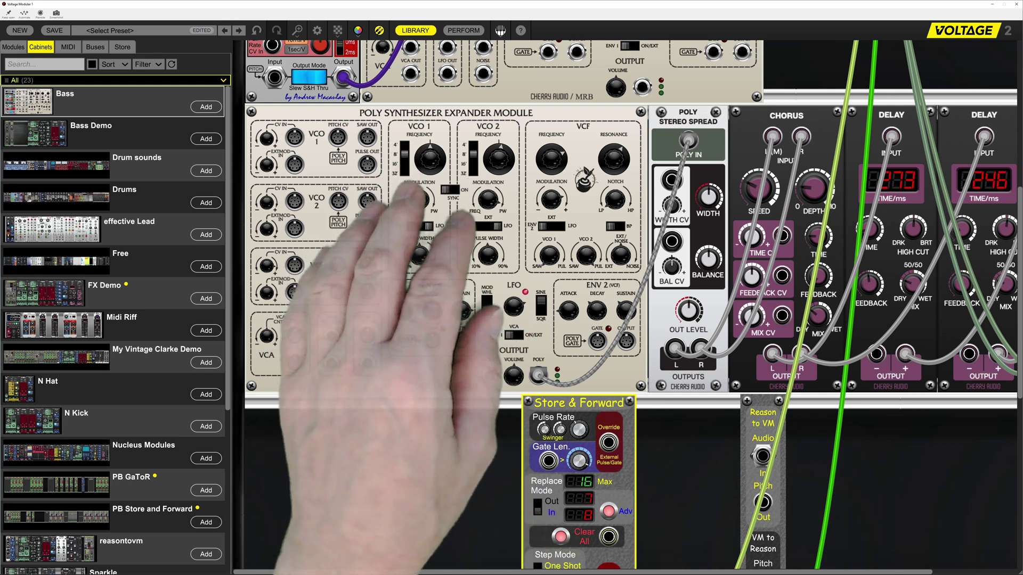
Step: Patch audio source 1L to the Slew Processor's Input and 1R to the Synthesizer Expander's Env 1 and Env 2 gate inputs
{"action": "scroll", "coordinate": [306, 390], "scroll_direction": "up", "scroll_amount": 7}
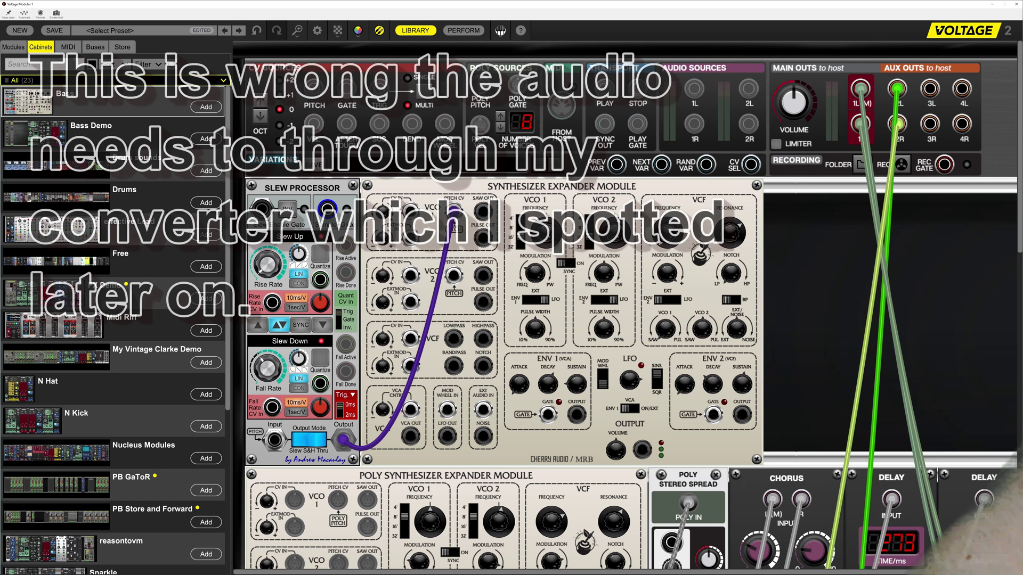
{"action": "left_click", "coordinate": [272, 439]}
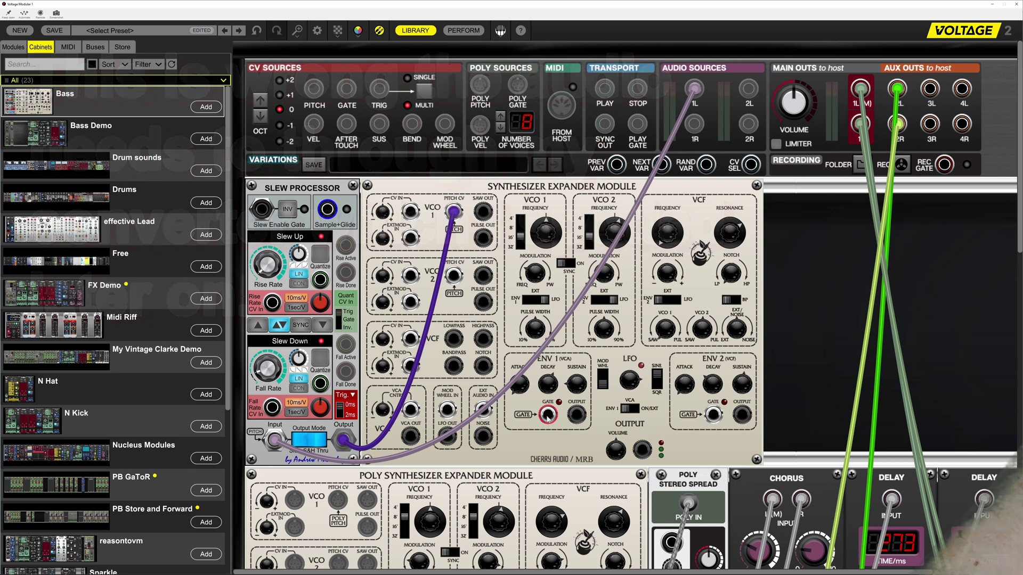
{"action": "left_click_drag", "start_coordinate": [694, 123], "coordinate": [547, 414]}
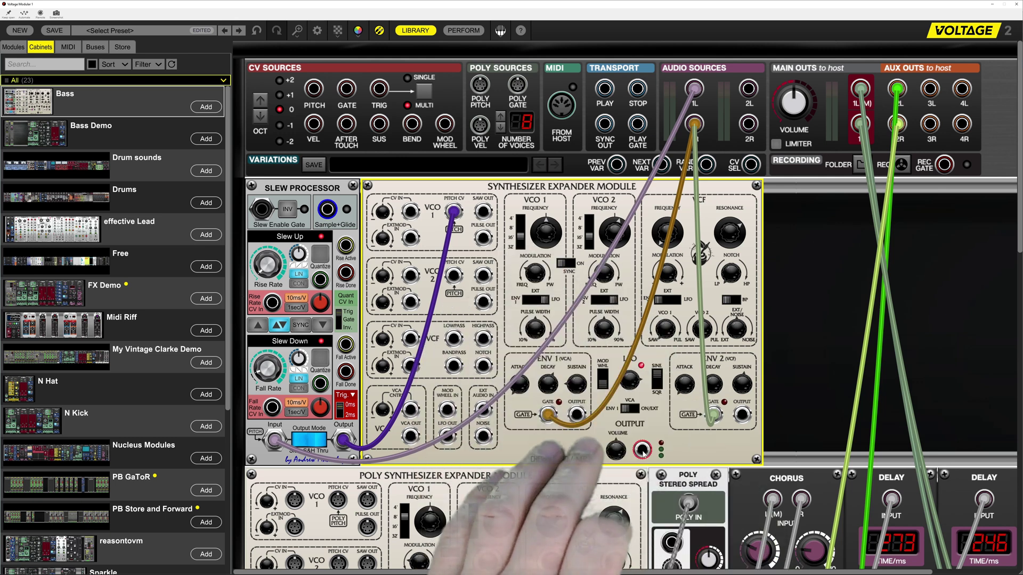
Step: Connect the Synthesizer Expander Module's output to main outs 1L(M) and 1R
{"action": "left_click_drag", "start_coordinate": [643, 452], "coordinate": [728, 358]}
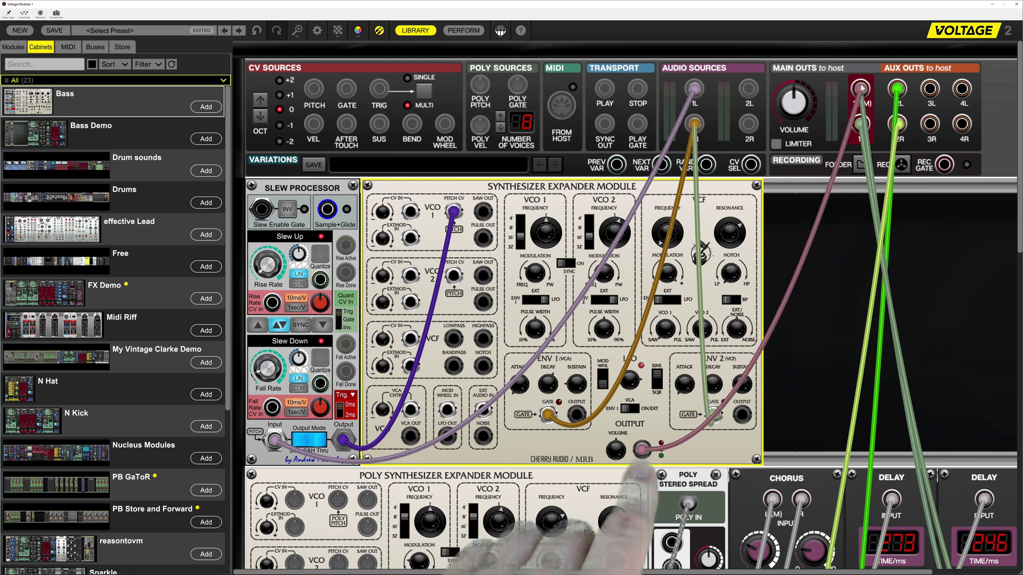
{"action": "left_click_drag", "start_coordinate": [862, 88], "coordinate": [861, 88]}
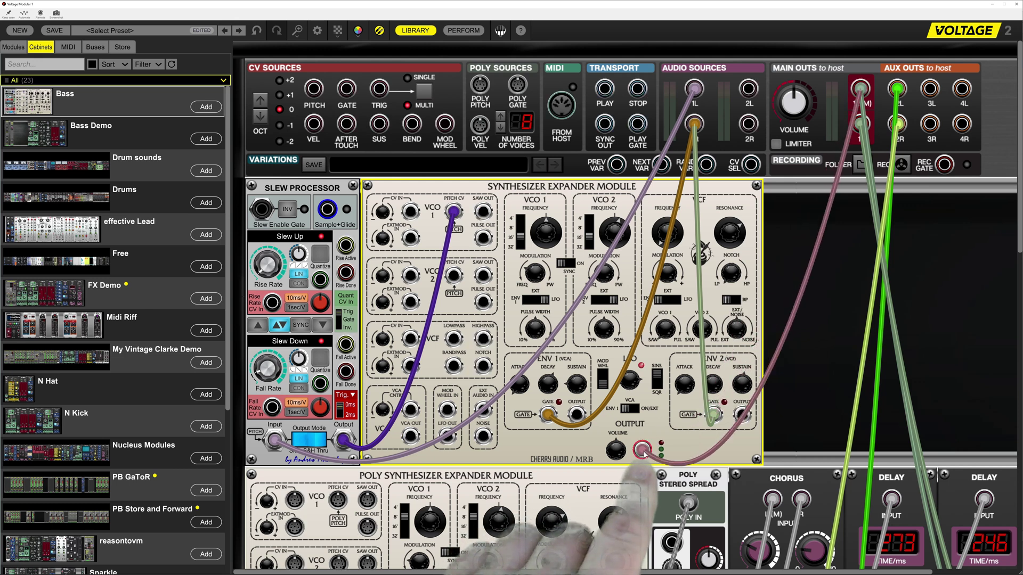
{"action": "left_click_drag", "start_coordinate": [643, 452], "coordinate": [649, 441]}
{"action": "left_click_drag", "start_coordinate": [687, 407], "coordinate": [836, 204]}
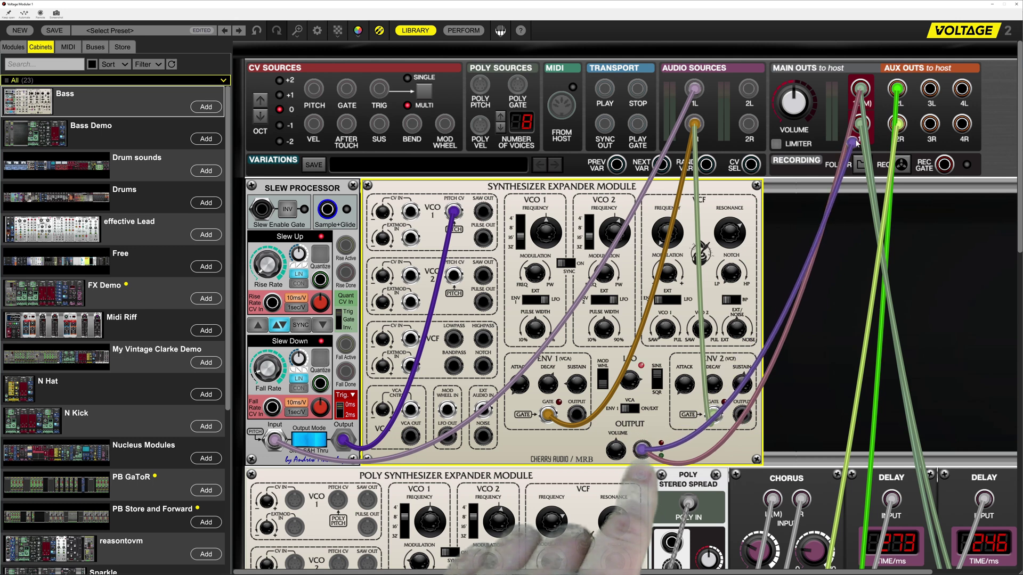
{"action": "left_click_drag", "start_coordinate": [862, 131], "coordinate": [860, 126]}
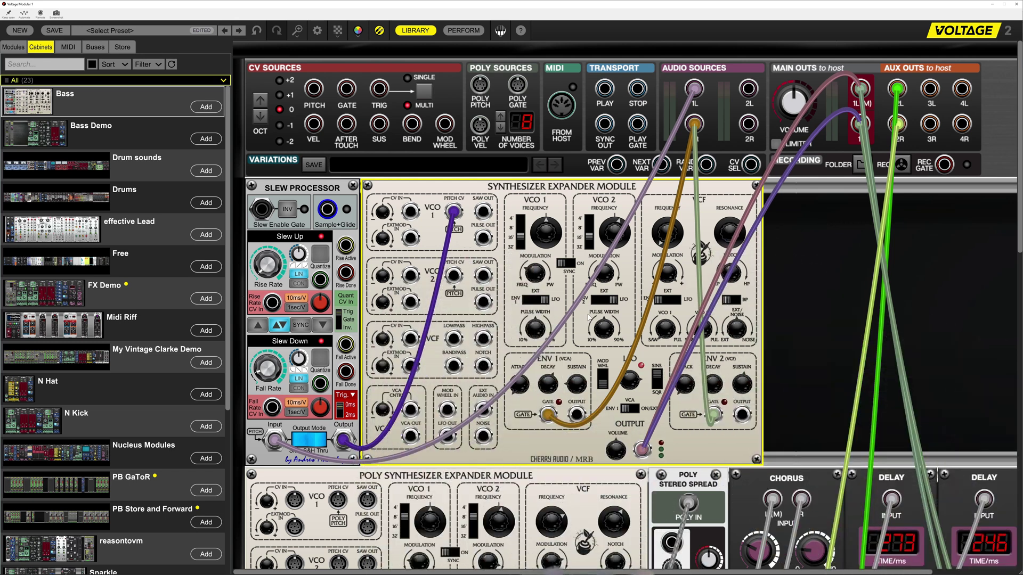
Step: Move the Store & Forward cabinet above the Slew Processor and Synthesizer Expander cabinet
{"action": "scroll", "coordinate": [502, 366], "scroll_direction": "down", "scroll_amount": 5}
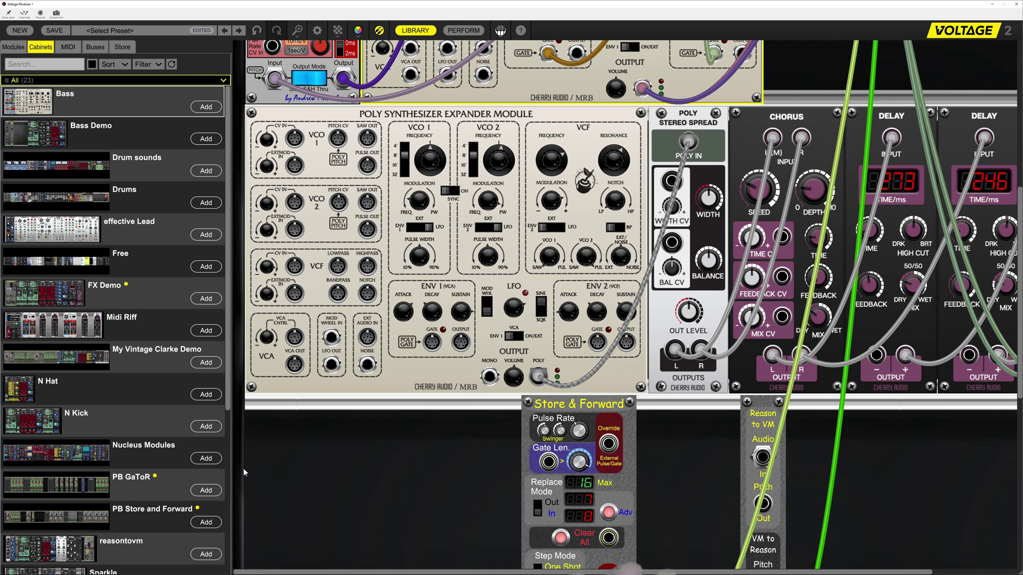
{"action": "left_click_drag", "start_coordinate": [239, 471], "coordinate": [264, 210]}
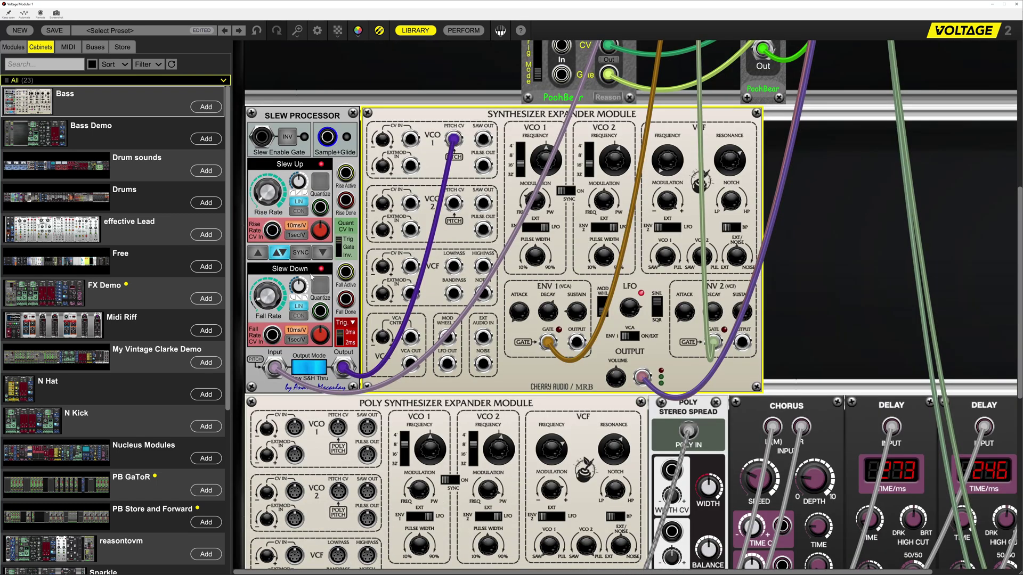
{"action": "scroll", "coordinate": [331, 282], "scroll_direction": "up", "scroll_amount": 5}
{"action": "scroll", "coordinate": [332, 281], "scroll_direction": "up", "scroll_amount": 2}
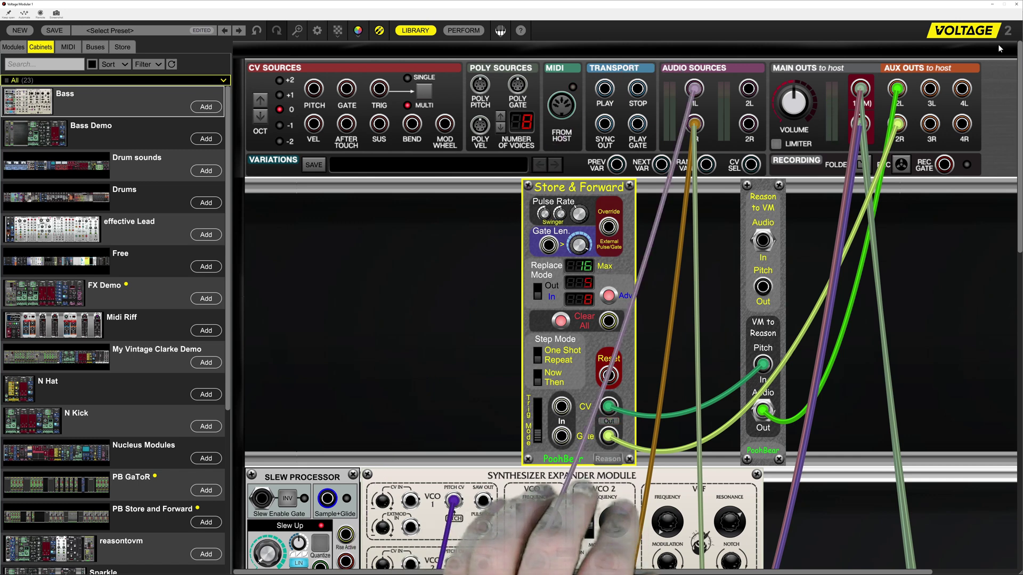
Step: Return to Reason, search the instruments for "hamu" and add the ModPanel8 CV Control Board in a new rack column
{"action": "left_click", "coordinate": [1017, 5]}
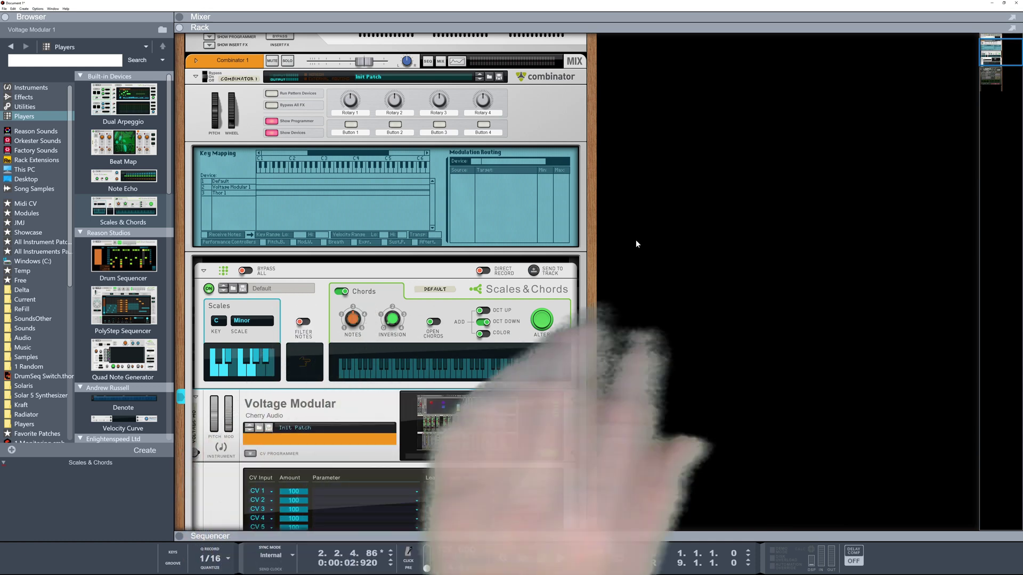
{"action": "left_click", "coordinate": [49, 89]}
{"action": "left_click", "coordinate": [56, 64]}
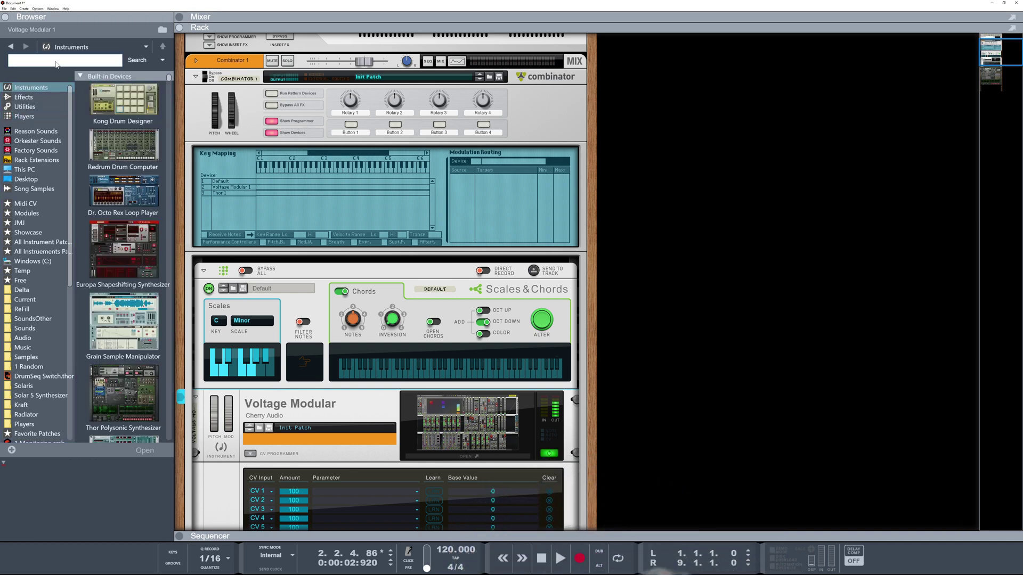
{"action": "type", "text": "hamu"}
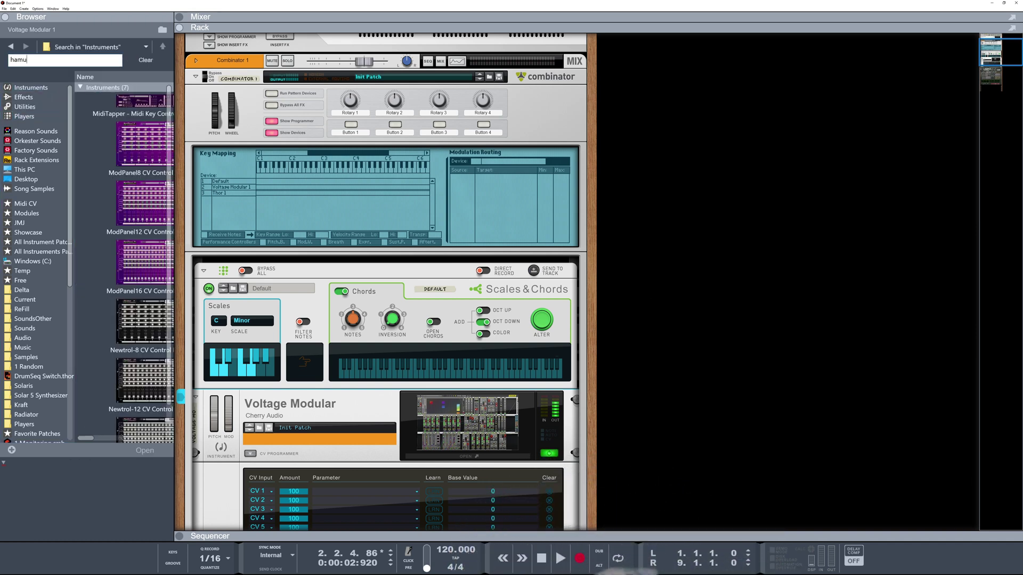
{"action": "left_click_drag", "start_coordinate": [124, 155], "coordinate": [208, 167]}
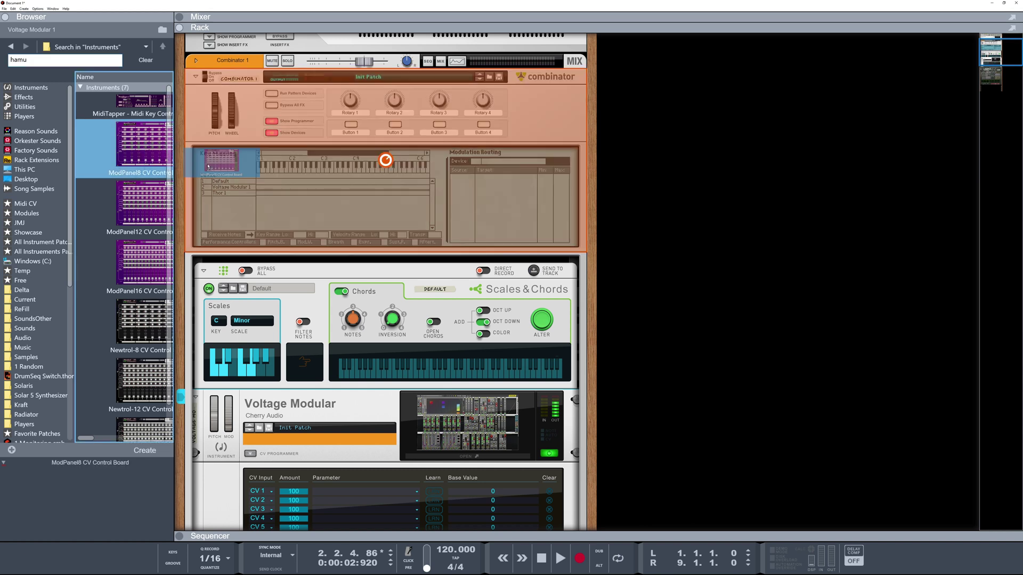
{"action": "left_click_drag", "start_coordinate": [509, 163], "coordinate": [681, 171]}
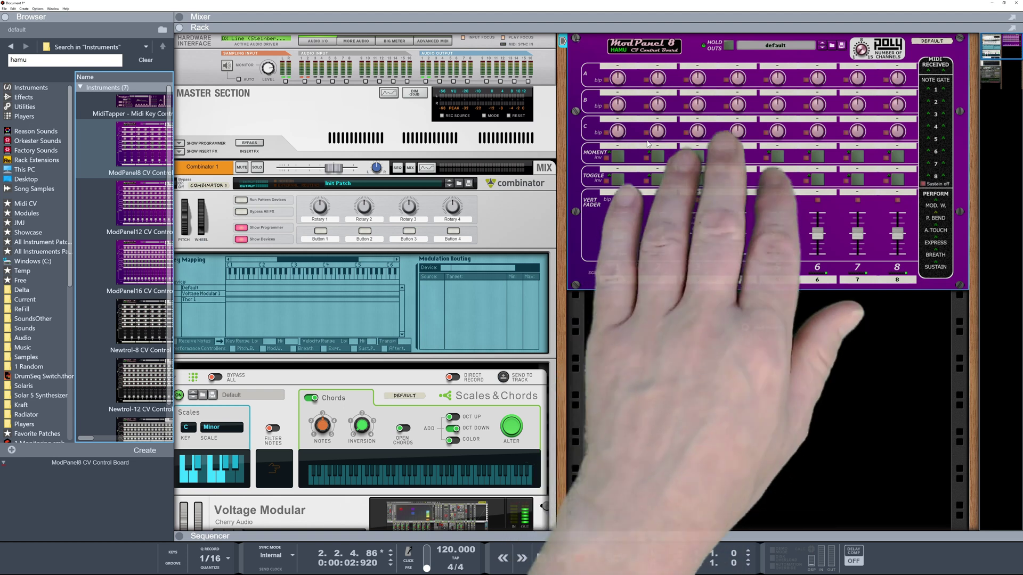
Step: Add the Dual Arpeggio player to the ModPanel8 CV Control Board
{"action": "left_click", "coordinate": [24, 120]}
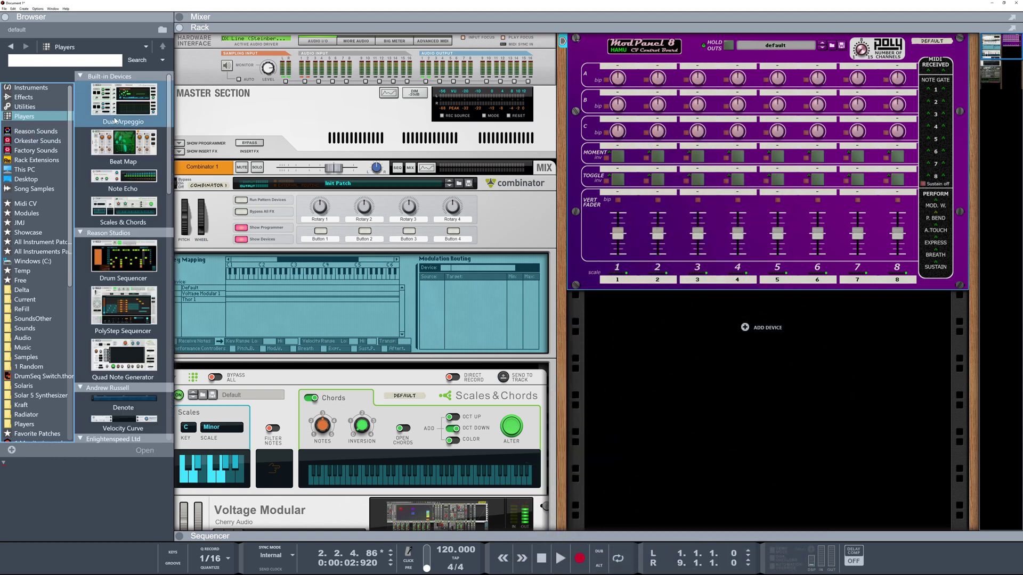
{"action": "mouse_move", "coordinate": [125, 119]}
{"action": "left_mouse_down"}
{"action": "mouse_move", "coordinate": [254, 111]}
{"action": "mouse_move", "coordinate": [526, 64]}
{"action": "left_mouse_up"}
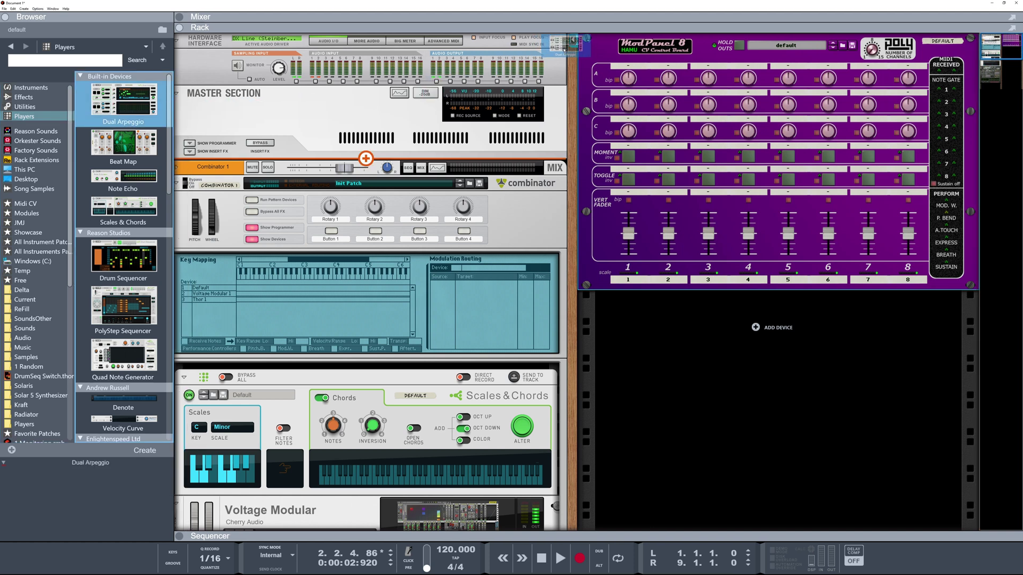
{"action": "left_click_drag", "start_coordinate": [593, 48], "coordinate": [593, 51]}
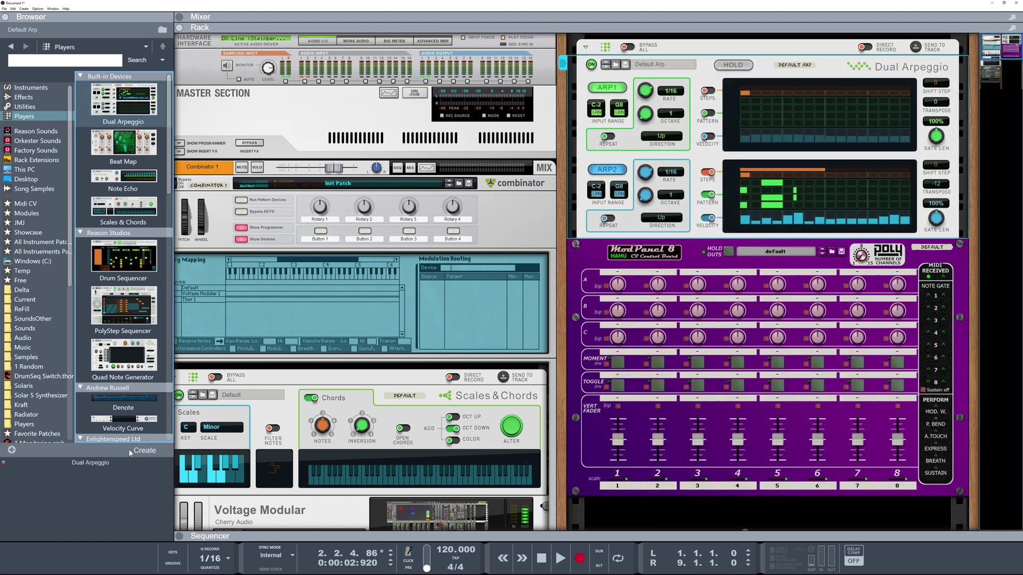
Step: Insert the MIDI-CV Converter player above the Dual Arpeggio on the ModPanel8
{"action": "scroll", "coordinate": [131, 389], "scroll_direction": "down", "scroll_amount": 5}
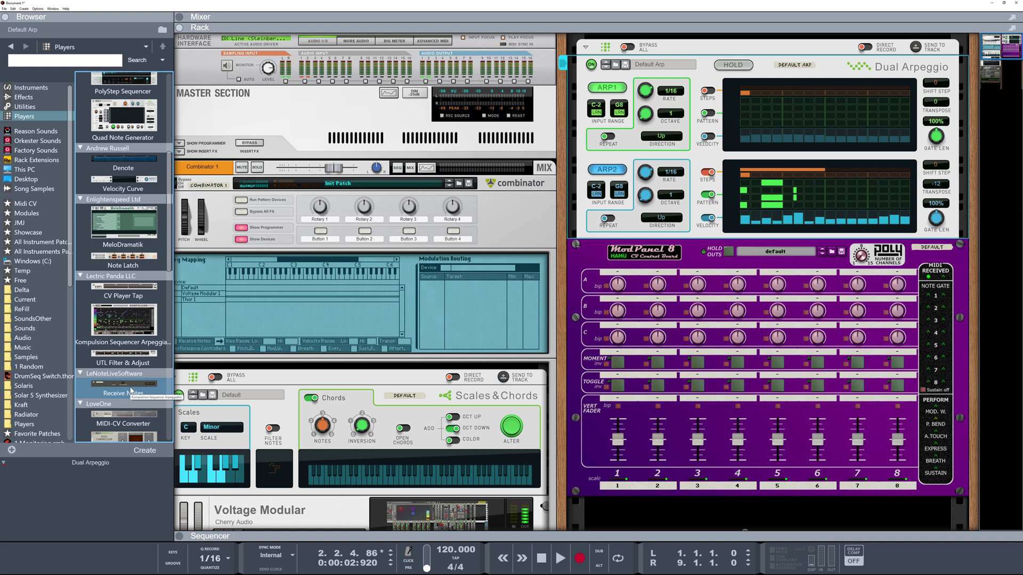
{"action": "left_click_drag", "start_coordinate": [105, 422], "coordinate": [284, 378]}
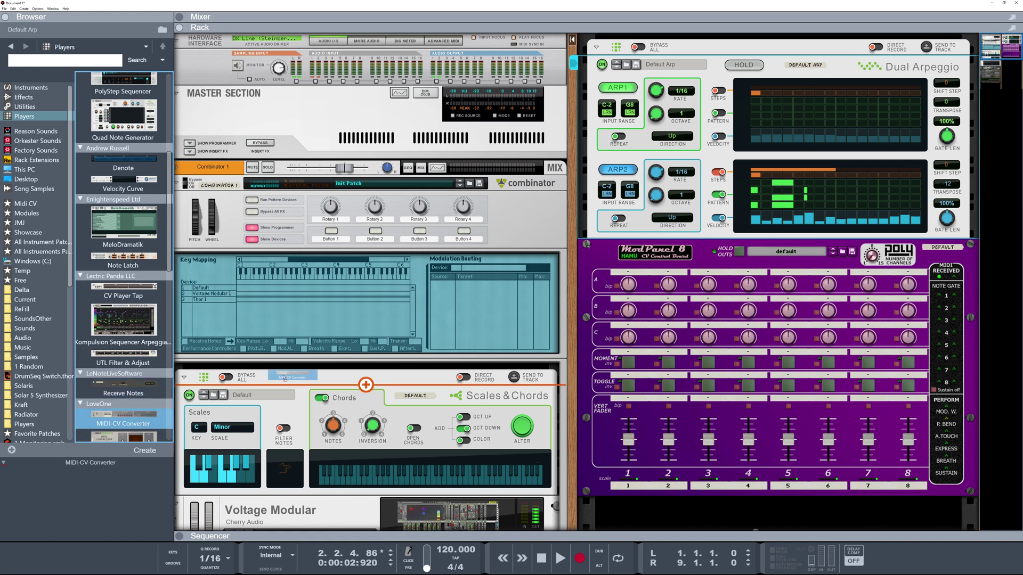
{"action": "left_click_drag", "start_coordinate": [667, 55], "coordinate": [652, 70]}
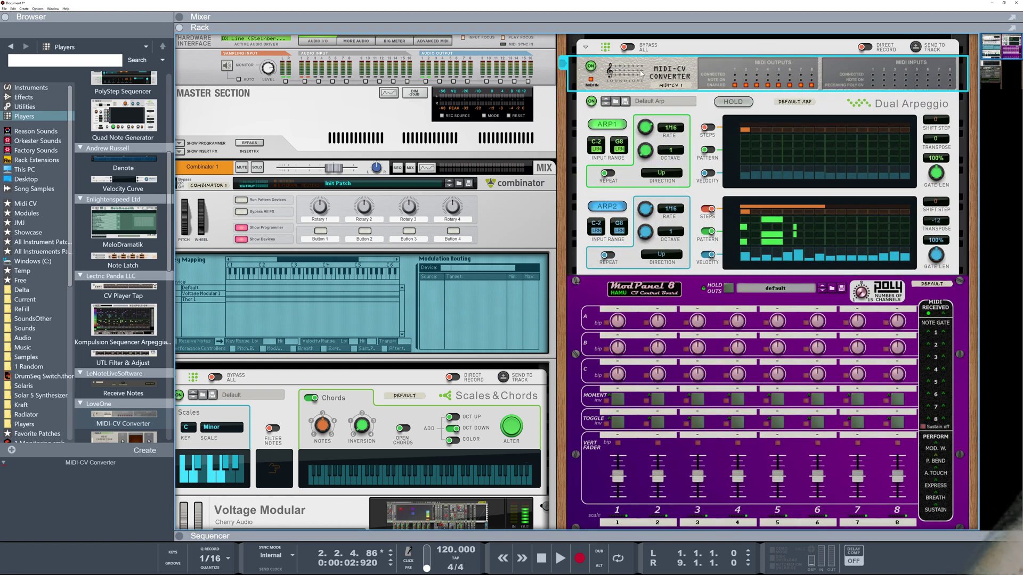
Step: Duplicate the ModPanel8 with its players and its MIDI-CV Converter, and cable gate and note output 1 between the two copied converters
{"action": "key", "text": "ctrl+d"}
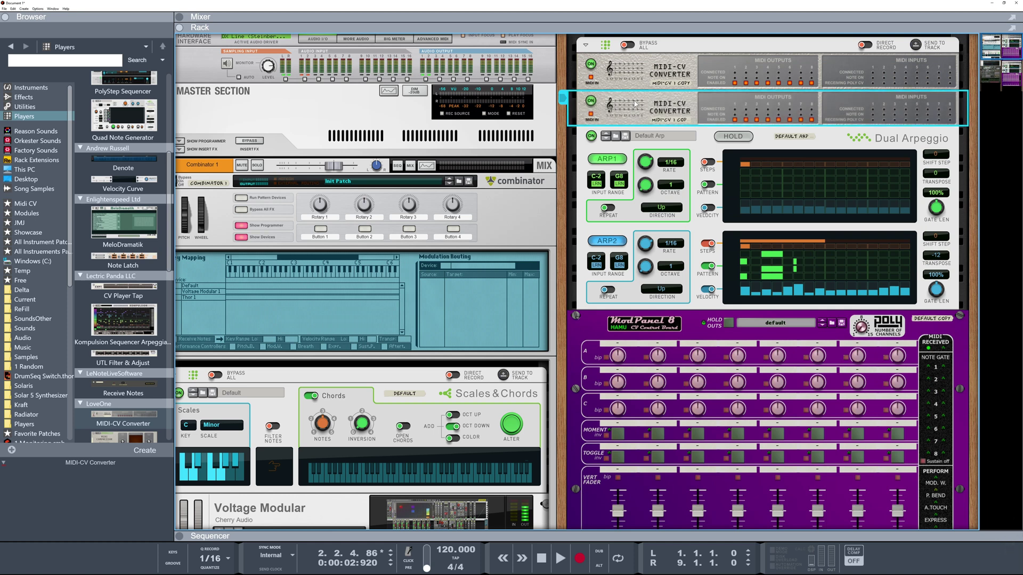
{"action": "key", "text": "Tab"}
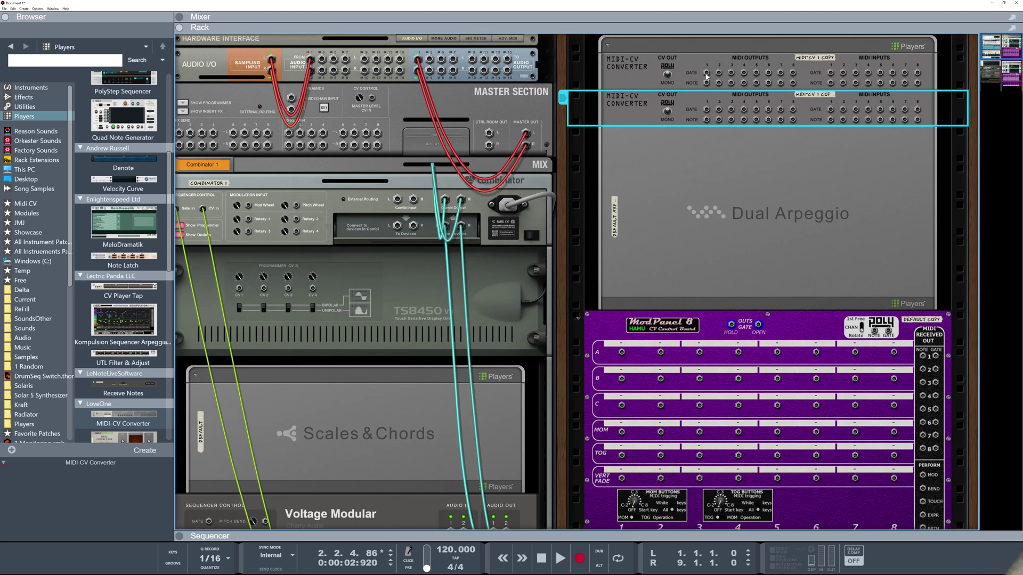
{"action": "left_click_drag", "start_coordinate": [707, 75], "coordinate": [746, 94]}
{"action": "left_click_drag", "start_coordinate": [823, 114], "coordinate": [707, 85]}
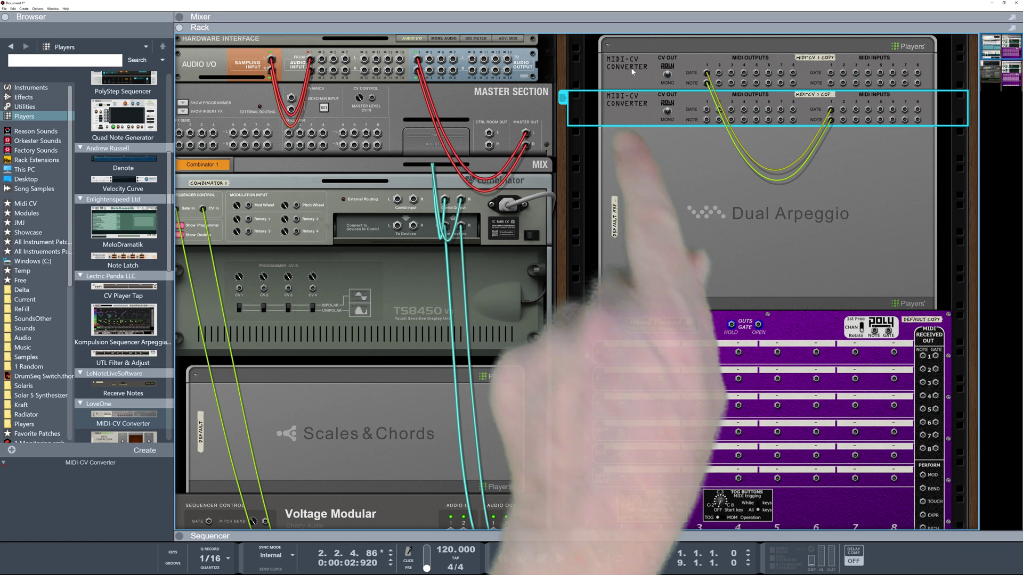
Step: Move the sending MIDI-CV Converter copy beneath Scales & Chords in Voltage Modular's player stack
{"action": "left_click", "coordinate": [634, 67]}
{"action": "left_click_drag", "start_coordinate": [634, 74], "coordinate": [270, 492]}
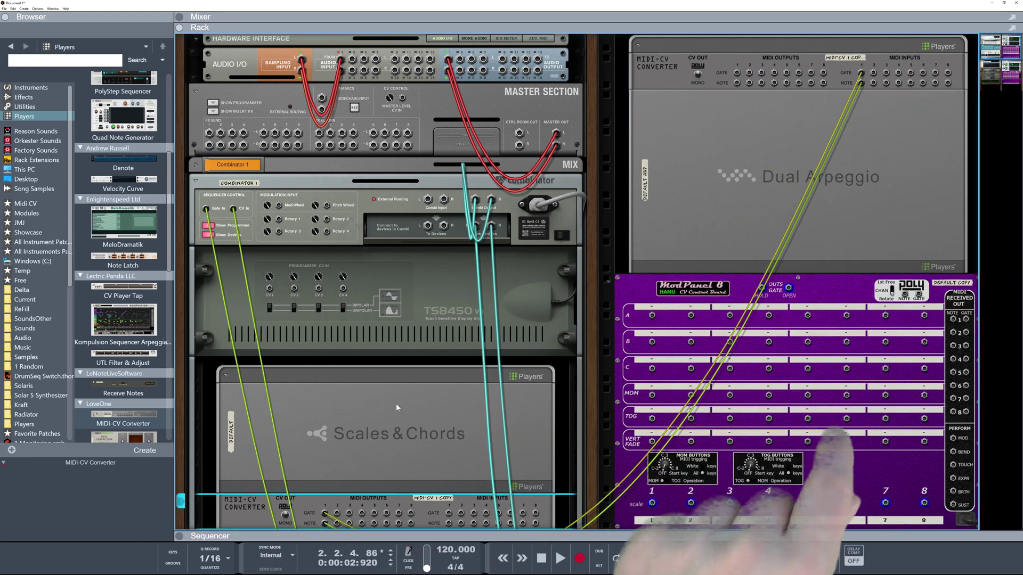
{"action": "key", "text": "Tab"}
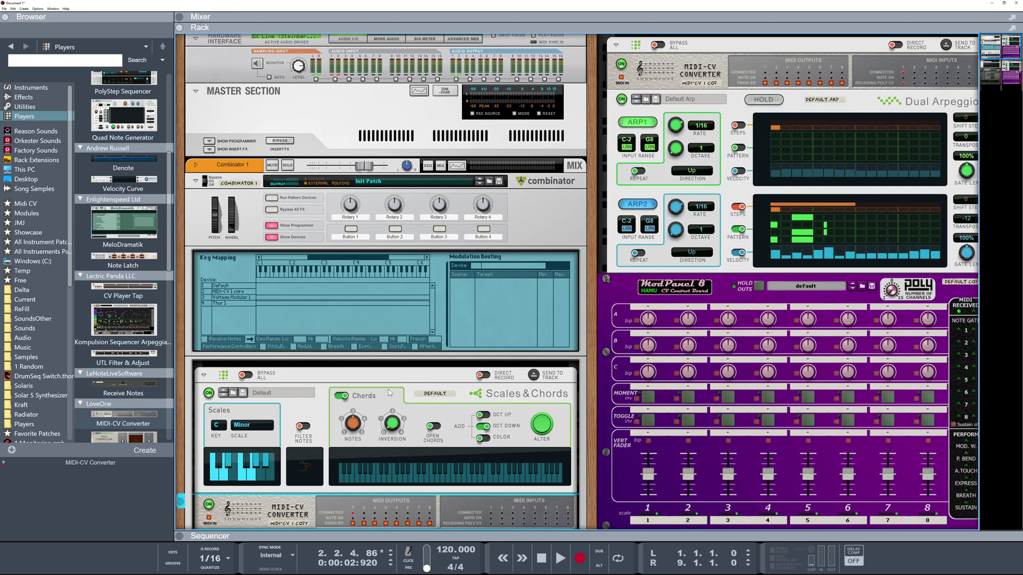
Step: In the copied Dual Arpeggio, turn off Arp 2, enable Arp 1's steps and pattern, and draw a short four-step note pattern
{"action": "left_click", "coordinate": [633, 206]}
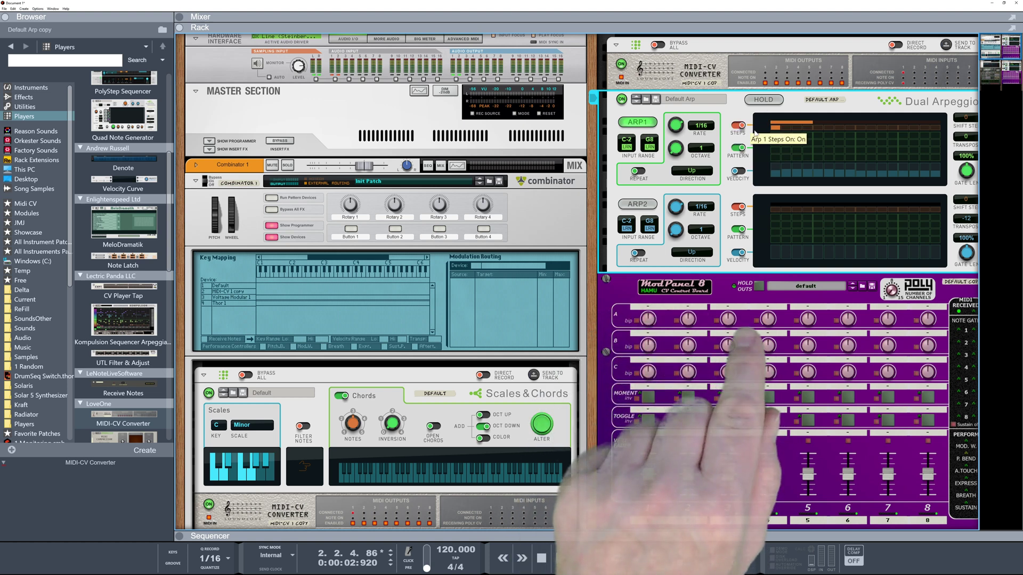
{"action": "left_click", "coordinate": [775, 159]}
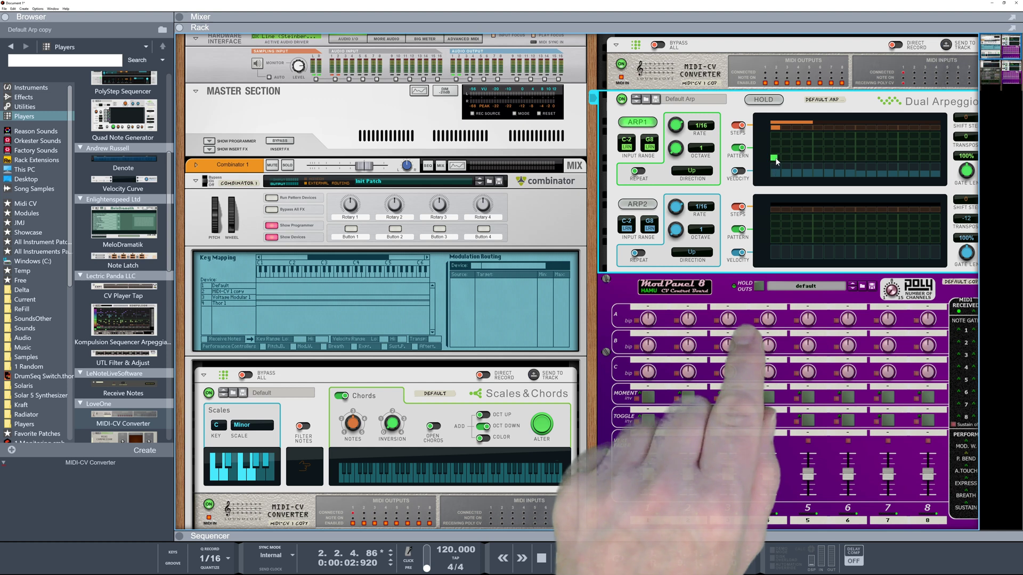
{"action": "left_click", "coordinate": [804, 158]}
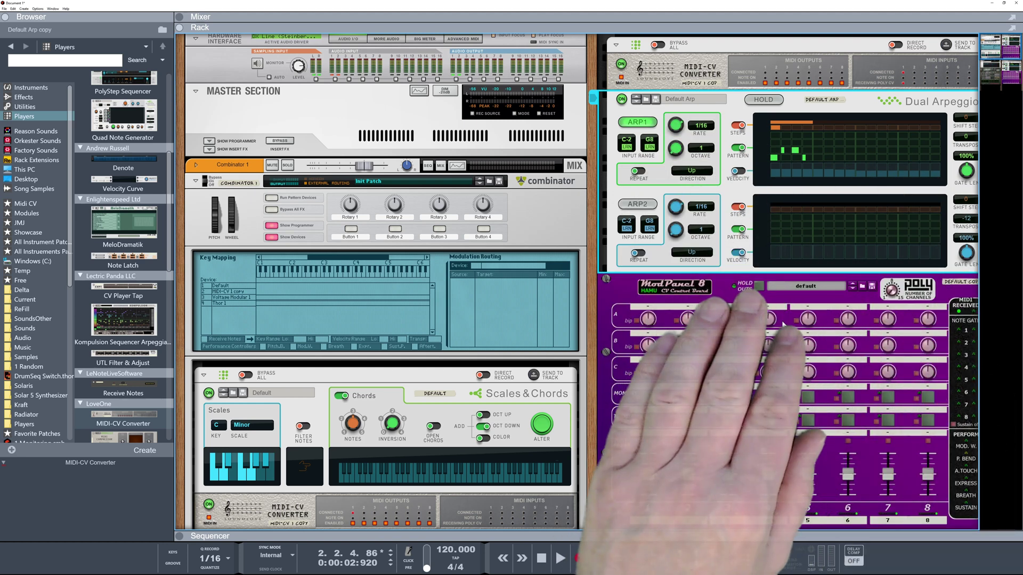
Step: Add a CV-O CV to Audio utility below the copied ModPanel8
{"action": "scroll", "coordinate": [383, 277], "scroll_direction": "down", "scroll_amount": 2}
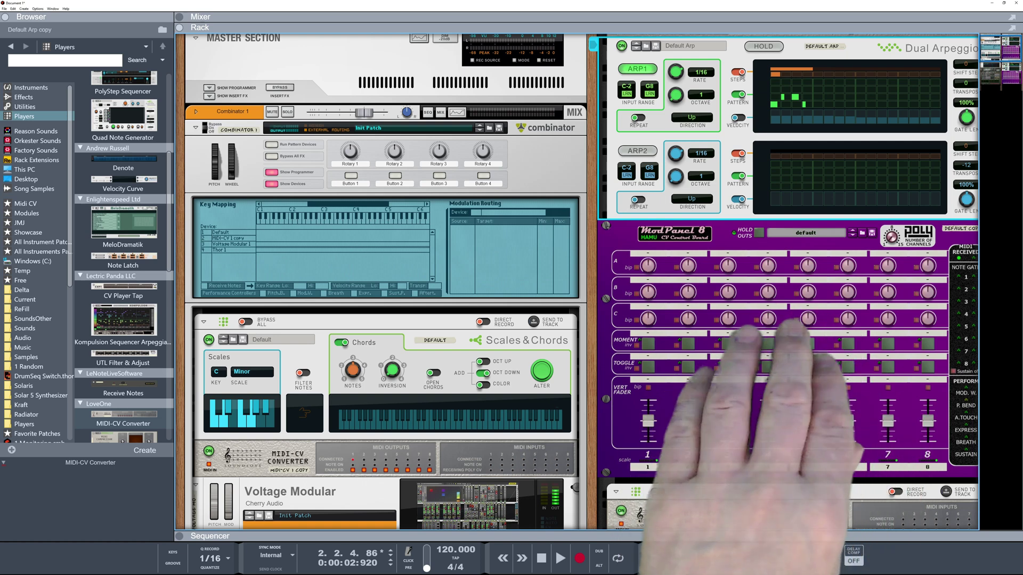
{"action": "scroll", "coordinate": [782, 322], "scroll_direction": "down", "scroll_amount": 6}
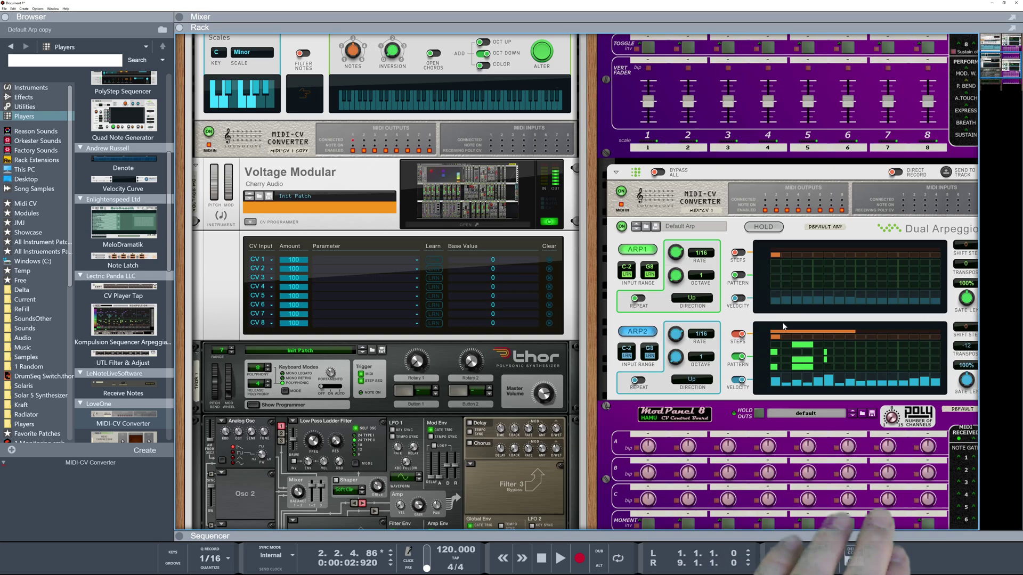
{"action": "scroll", "coordinate": [783, 326], "scroll_direction": "up", "scroll_amount": 7}
{"action": "scroll", "coordinate": [783, 326], "scroll_direction": "down", "scroll_amount": 10}
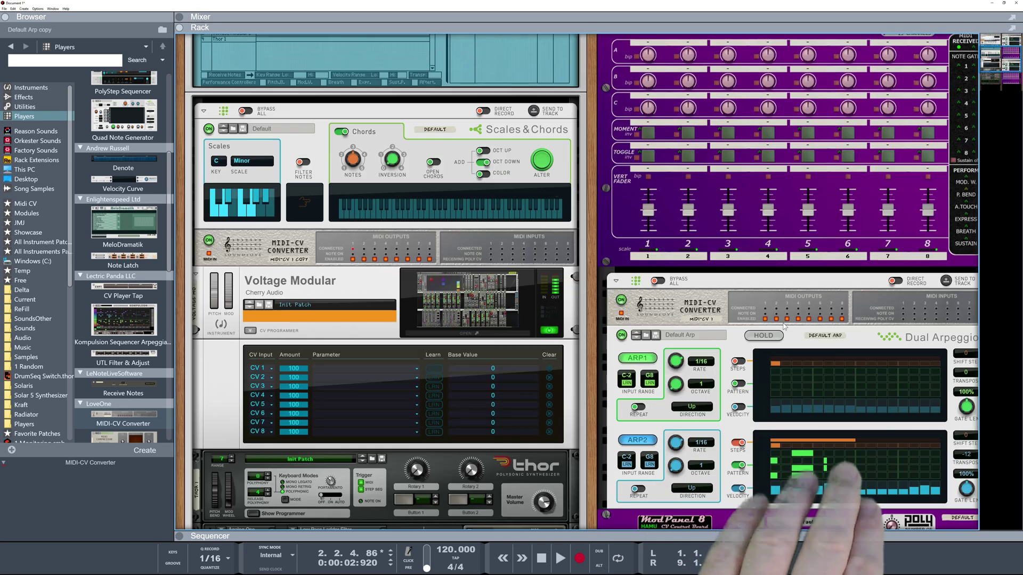
{"action": "scroll", "coordinate": [783, 326], "scroll_direction": "up", "scroll_amount": 6}
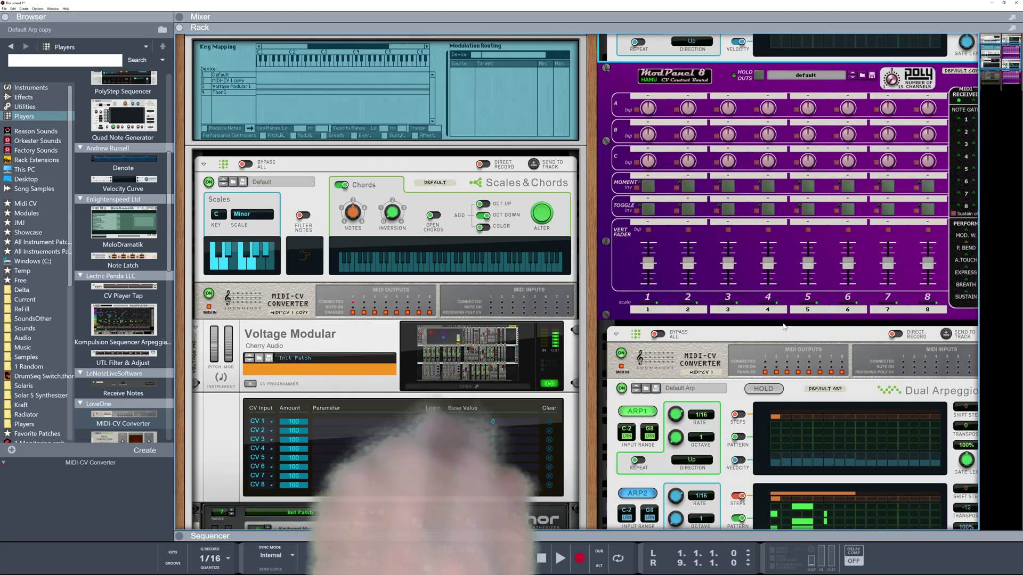
{"action": "key", "text": "Tab"}
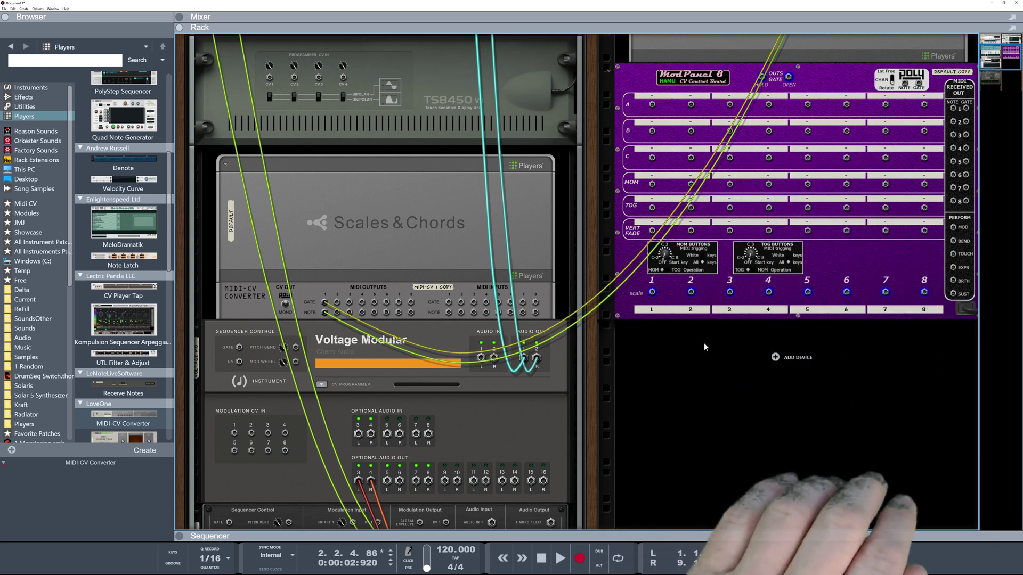
{"action": "right_click", "coordinate": [704, 344]}
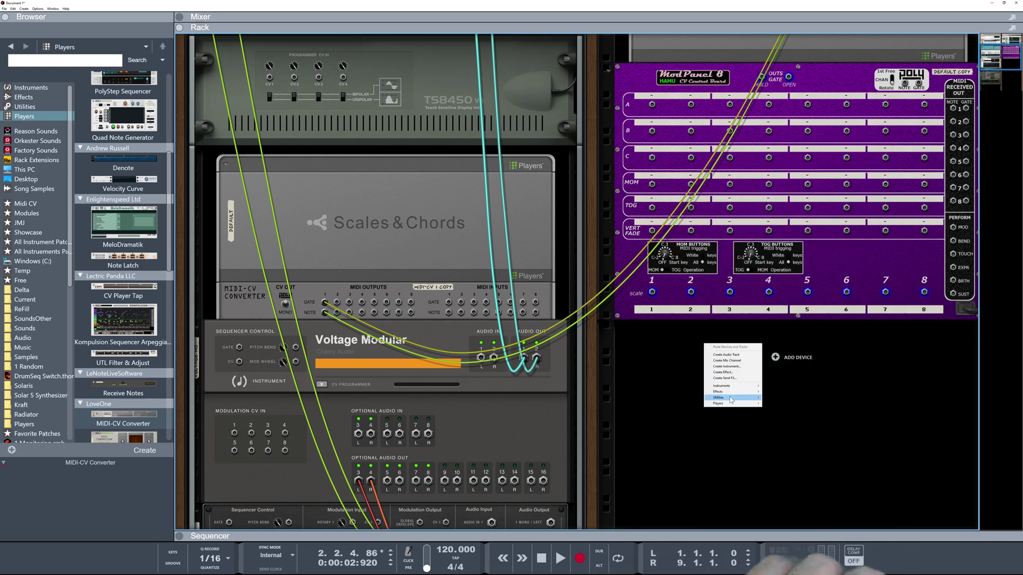
{"action": "mouse_move", "coordinate": [731, 400]}
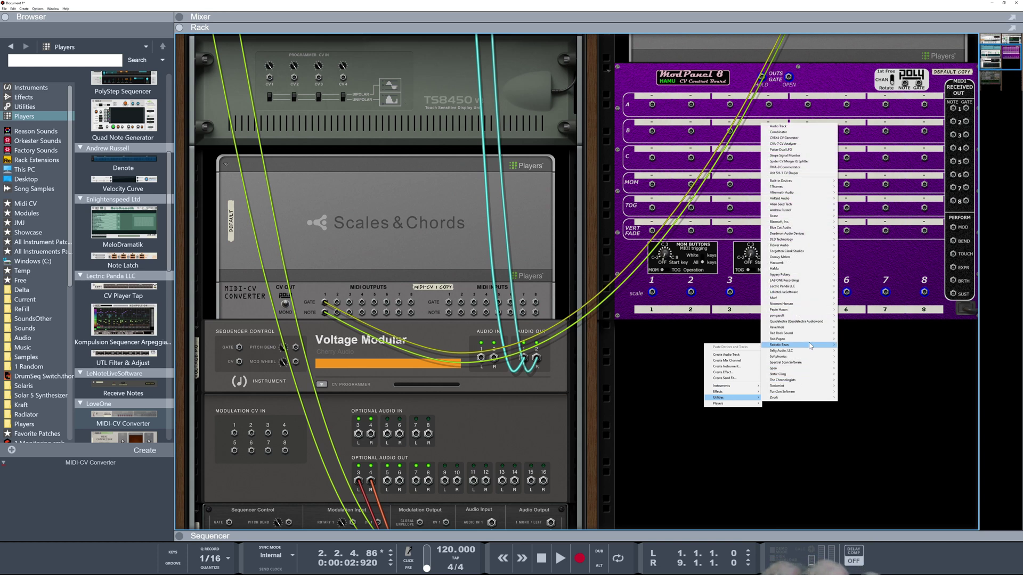
{"action": "mouse_move", "coordinate": [810, 346]}
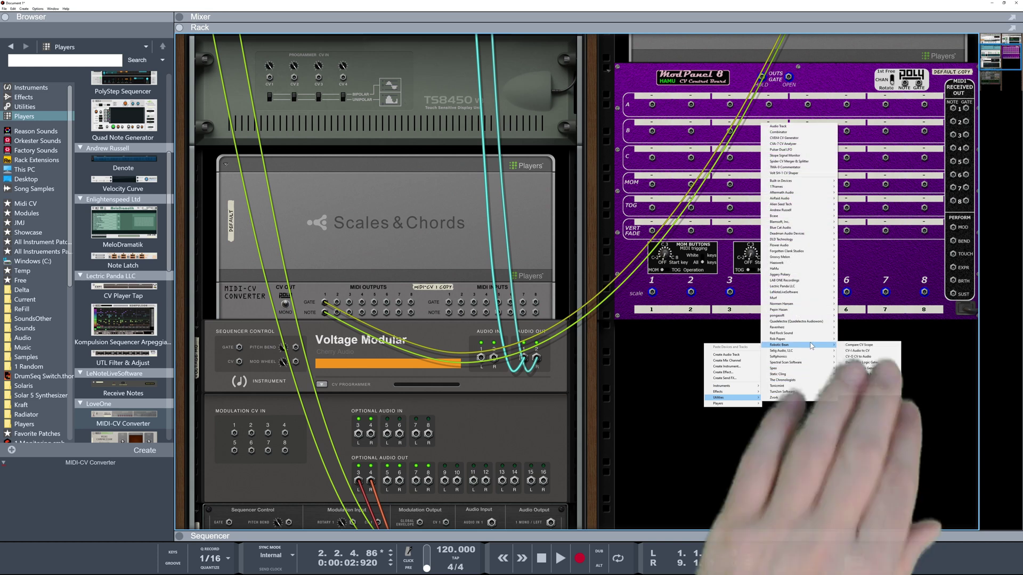
{"action": "left_click", "coordinate": [863, 357]}
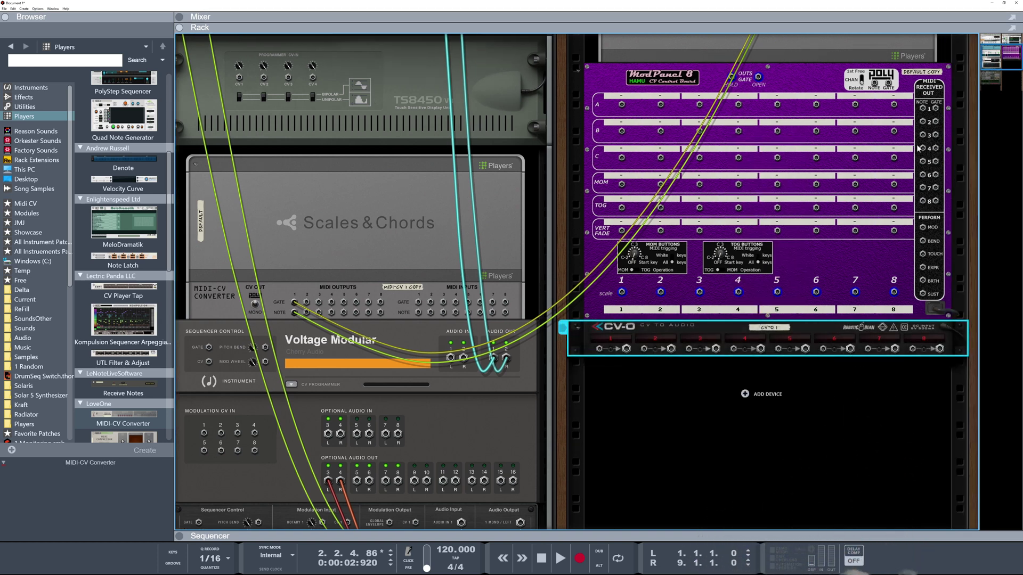
Step: Cable the copied ModPanel8's note and gate 1 outputs through CV-O channels 1 and 2 into Voltage Modular's audio inputs 1 and 2
{"action": "mouse_move", "coordinate": [924, 108]}
{"action": "left_mouse_down"}
{"action": "mouse_move", "coordinate": [905, 160]}
{"action": "mouse_move", "coordinate": [692, 357]}
{"action": "mouse_move", "coordinate": [629, 352]}
{"action": "mouse_move", "coordinate": [680, 345]}
{"action": "mouse_move", "coordinate": [687, 350]}
{"action": "mouse_move", "coordinate": [600, 352]}
{"action": "mouse_move", "coordinate": [746, 264]}
{"action": "mouse_move", "coordinate": [935, 109]}
{"action": "left_mouse_up"}
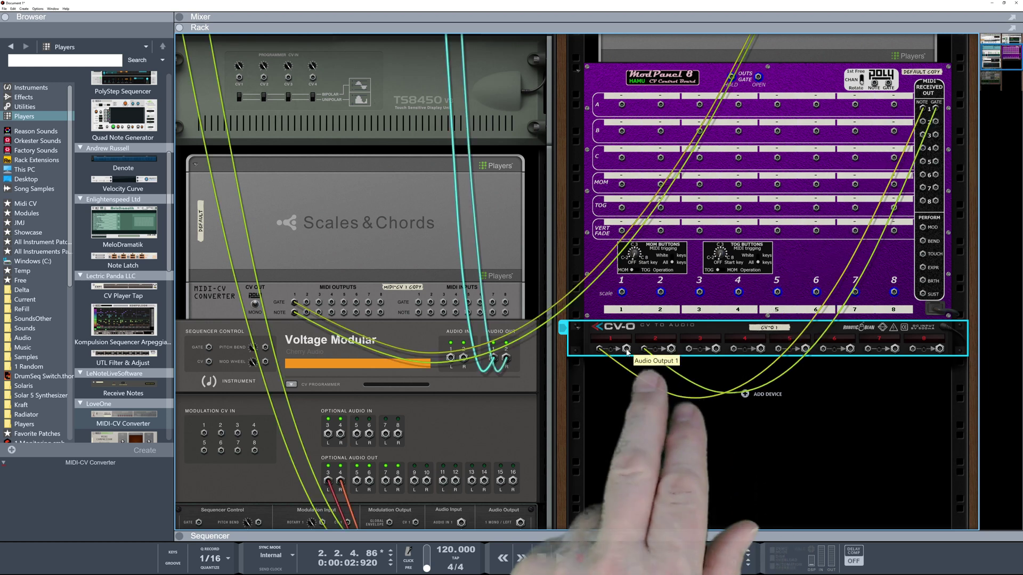
{"action": "left_click_drag", "start_coordinate": [627, 350], "coordinate": [670, 352]}
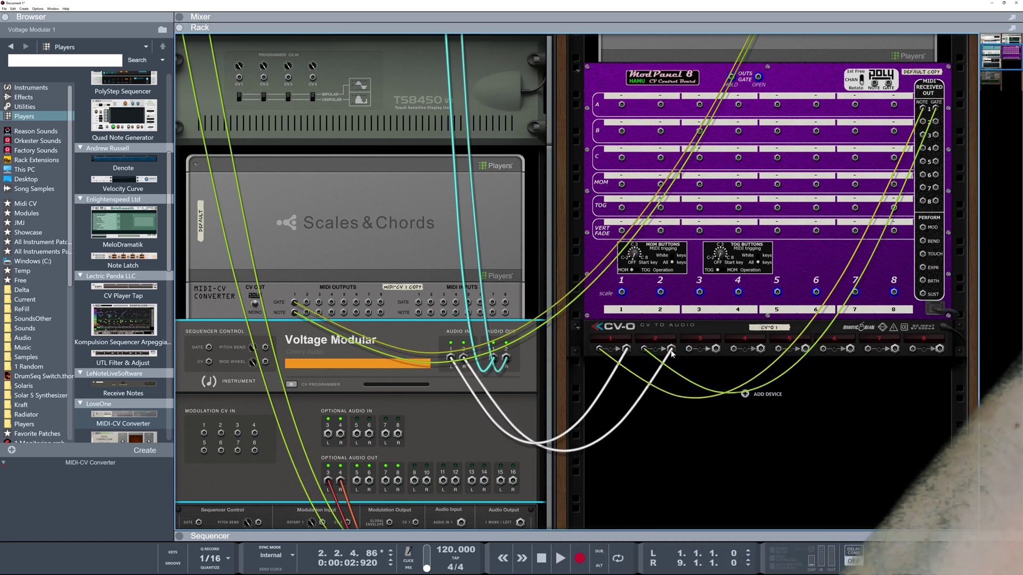
{"action": "key", "text": "Tab"}
{"action": "left_click", "coordinate": [459, 358]}
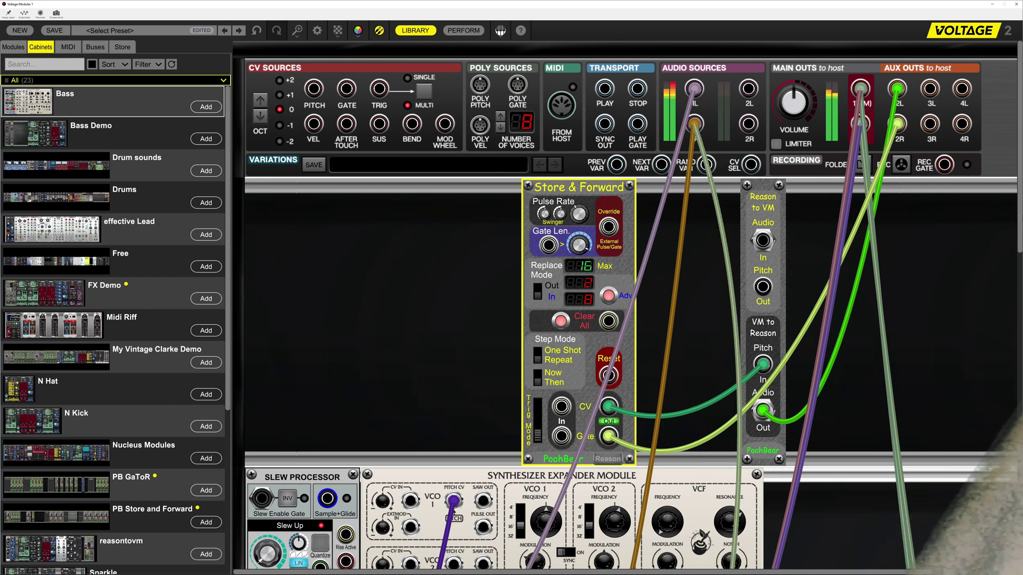
Step: Return to the Reason rack and set Arp 1's transpose to -12 in the copied Dual Arpeggio
{"action": "left_click", "coordinate": [1015, 4]}
{"action": "scroll", "coordinate": [900, 107], "scroll_direction": "up", "scroll_amount": 3}
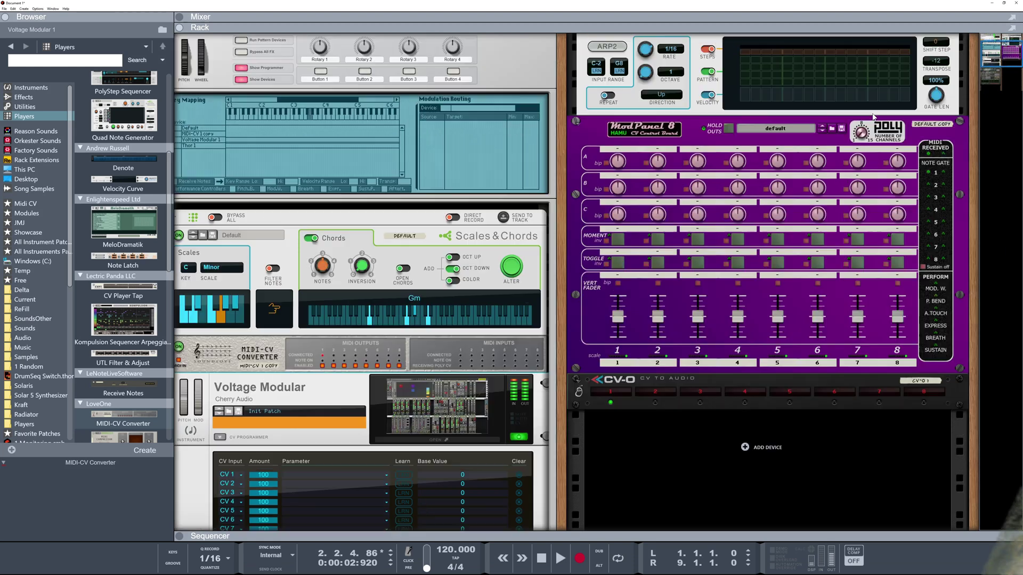
{"action": "left_click_drag", "start_coordinate": [939, 89], "coordinate": [937, 103]}
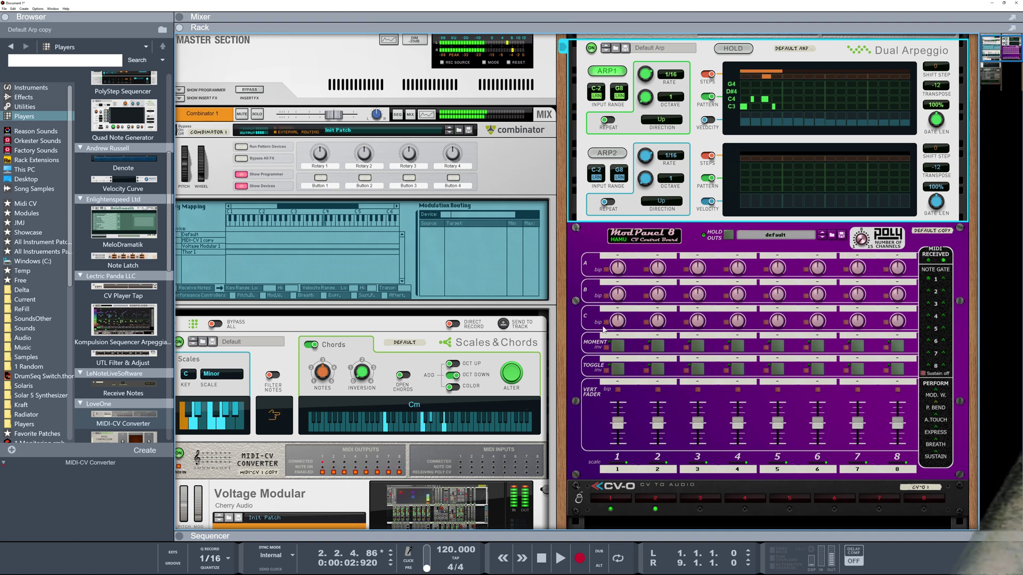
Step: In Voltage Modular, move the Slew Processor's input cable to the Reason to VM audio input and connect the module's pitch output to the Slew Processor
{"action": "scroll", "coordinate": [433, 397], "scroll_direction": "down", "scroll_amount": 3}
{"action": "key", "text": "Tab"}
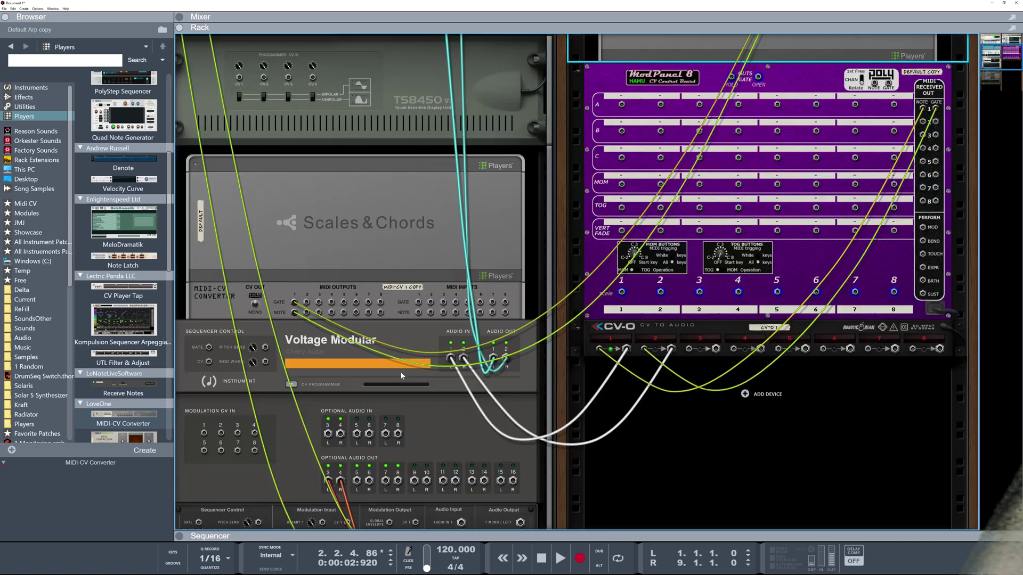
{"action": "key", "text": "Tab"}
{"action": "double_click", "coordinate": [400, 335]}
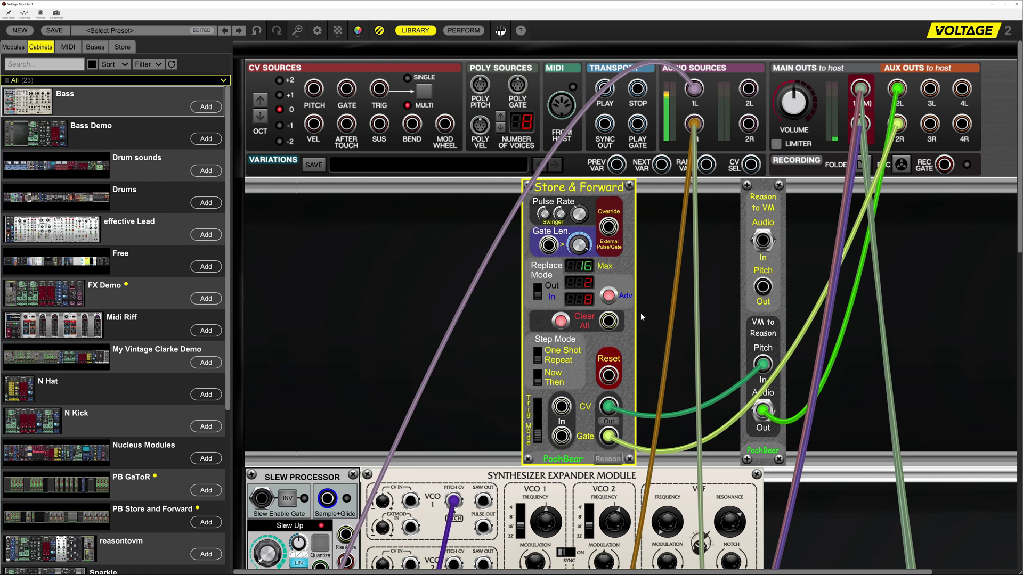
{"action": "scroll", "coordinate": [483, 460], "scroll_direction": "down", "scroll_amount": 2}
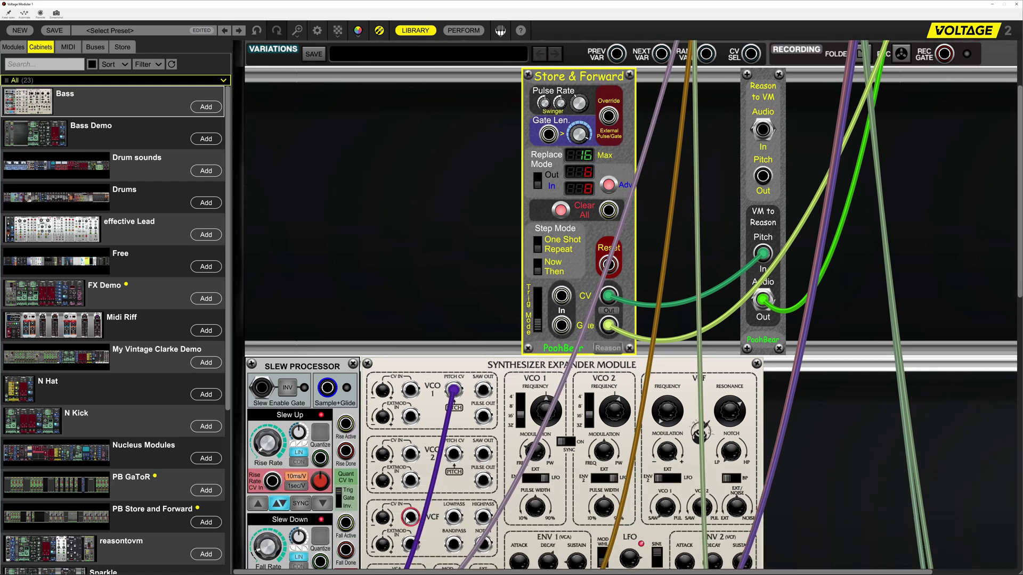
{"action": "scroll", "coordinate": [408, 518], "scroll_direction": "down", "scroll_amount": 1}
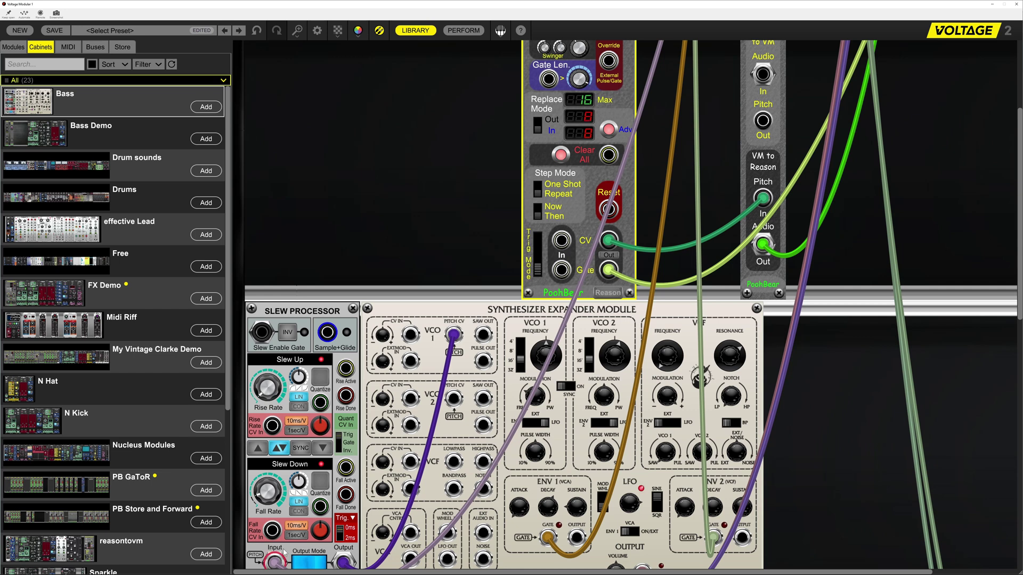
{"action": "left_click_drag", "start_coordinate": [274, 564], "coordinate": [762, 75]}
{"action": "left_click_drag", "start_coordinate": [763, 120], "coordinate": [273, 478]}
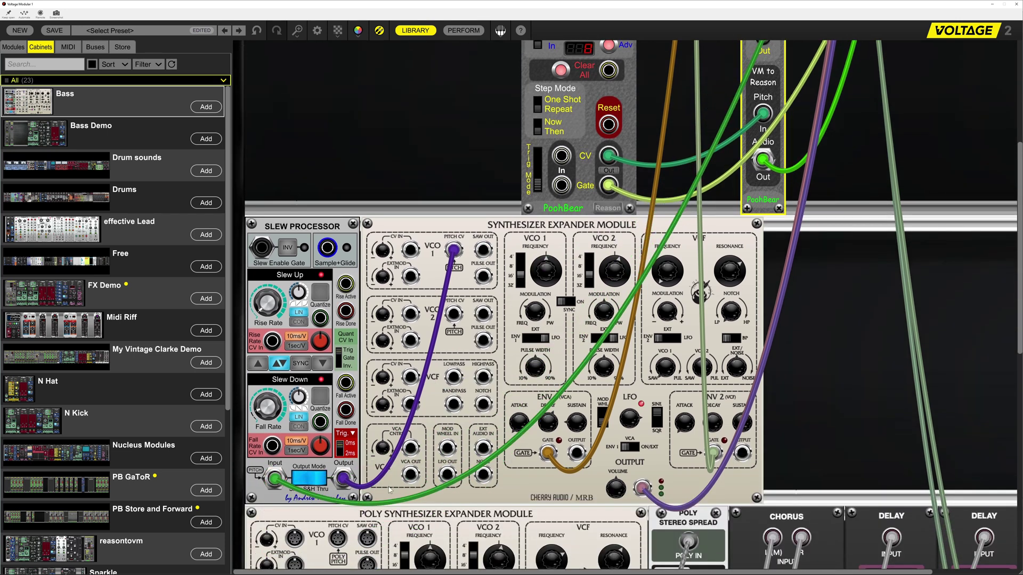
Step: Switch Store & Forward's output on to audition it with the arpeggio, and switch it off again
{"action": "scroll", "coordinate": [389, 489], "scroll_direction": "up", "scroll_amount": 5}
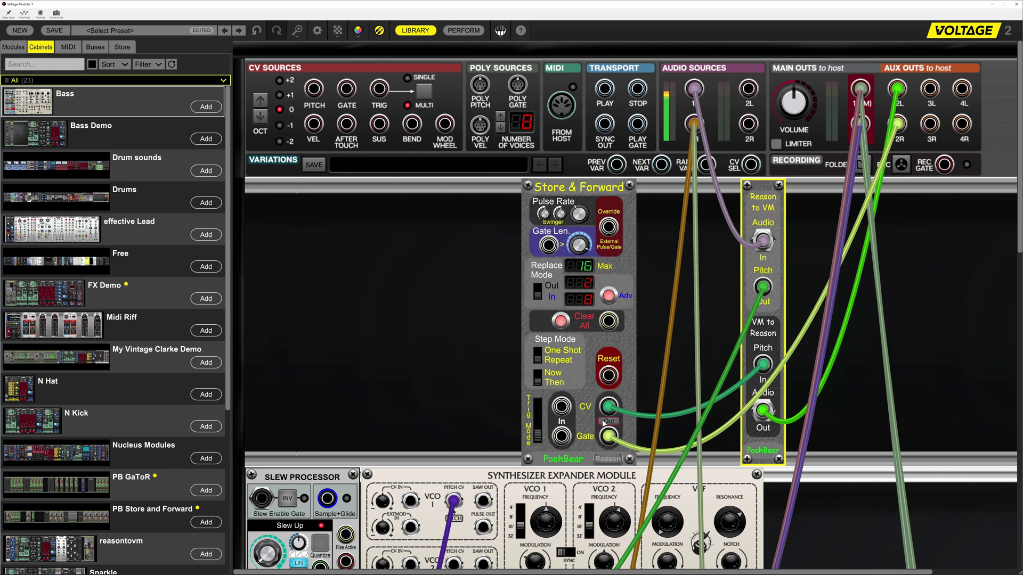
{"action": "left_click", "coordinate": [605, 422]}
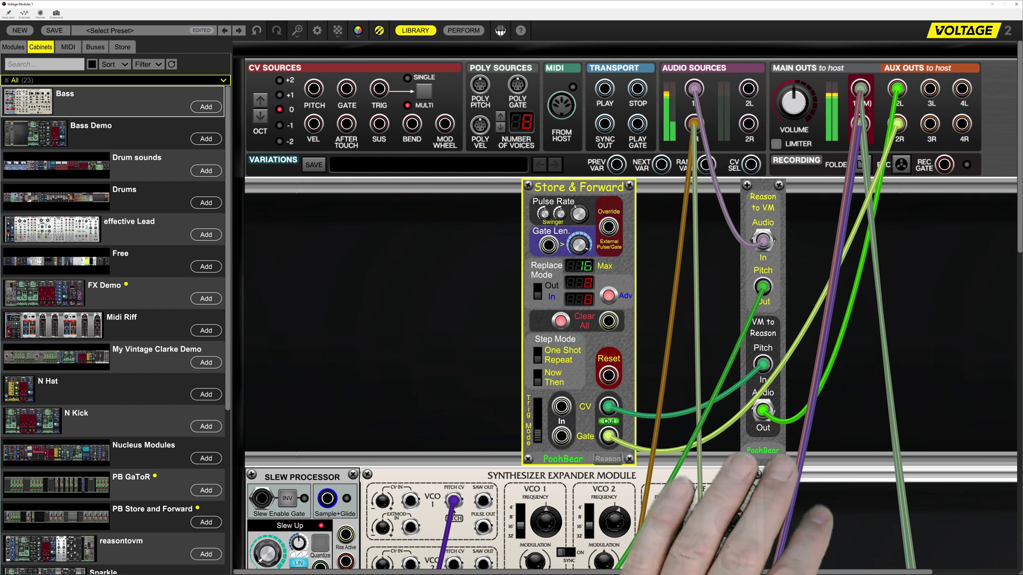
{"action": "scroll", "coordinate": [636, 426], "scroll_direction": "down", "scroll_amount": 1}
{"action": "left_click", "coordinate": [709, 507]}
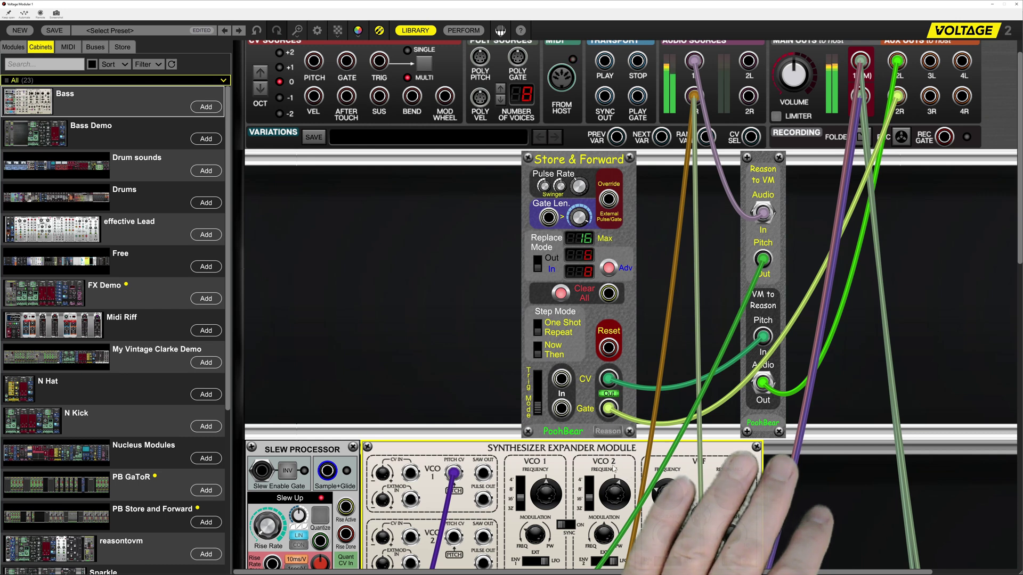
{"action": "left_click", "coordinate": [614, 395]}
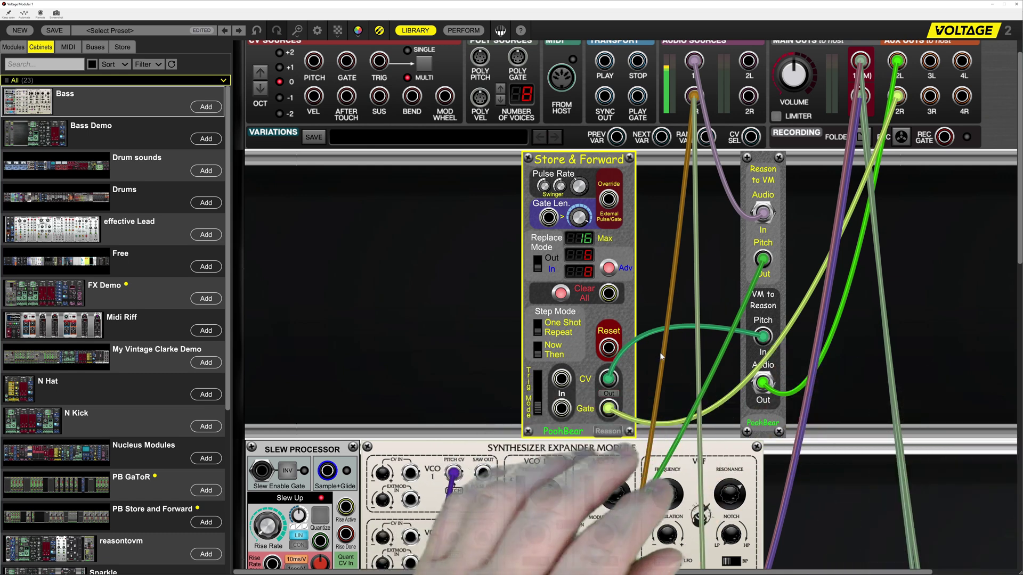
Step: Review the arpeggiator, converter and CV-O chain in the Reason rack and reopen the Voltage Modular patch
{"action": "left_click", "coordinate": [1015, 4]}
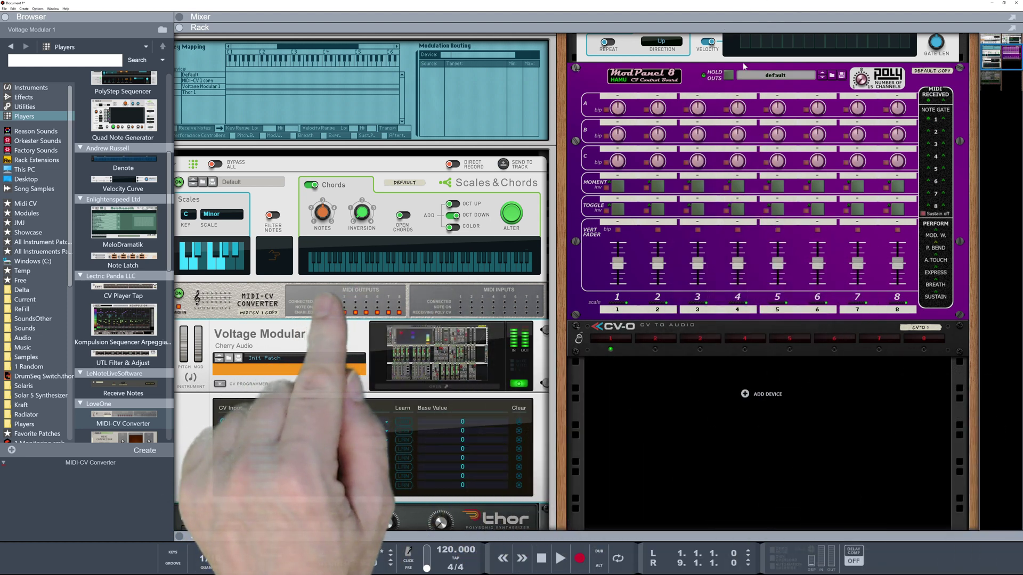
{"action": "scroll", "coordinate": [745, 66], "scroll_direction": "up", "scroll_amount": 5}
{"action": "scroll", "coordinate": [745, 111], "scroll_direction": "up", "scroll_amount": 2}
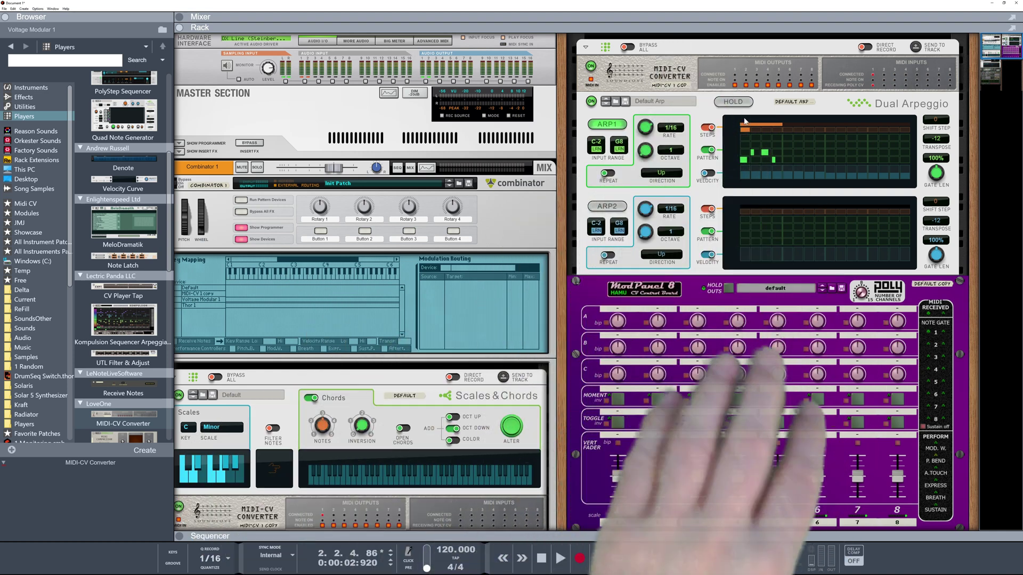
{"action": "scroll", "coordinate": [744, 121], "scroll_direction": "down", "scroll_amount": 2}
{"action": "scroll", "coordinate": [744, 121], "scroll_direction": "down", "scroll_amount": 6}
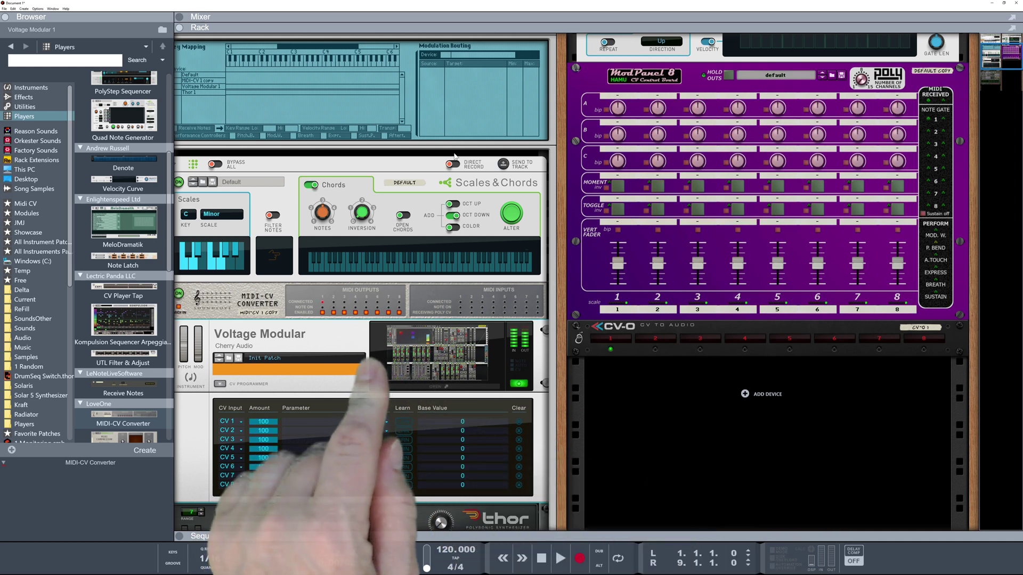
{"action": "left_click", "coordinate": [435, 354]}
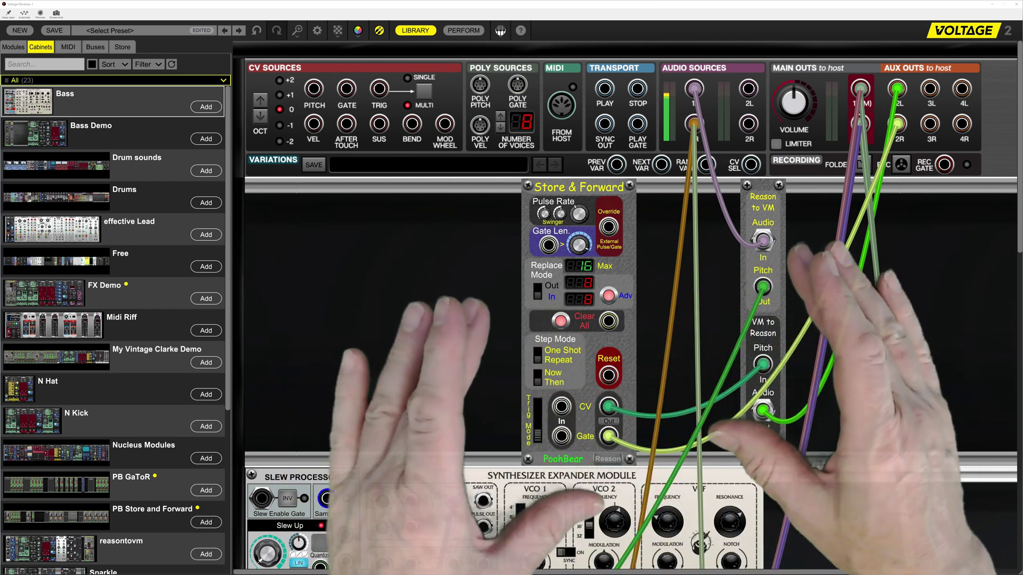
Step: Return to the Reason rack, duplicate the ModPanel 8 without its copied player devices, and place the copy below CV-O
{"action": "scroll", "coordinate": [627, 316], "scroll_direction": "right", "scroll_amount": 1}
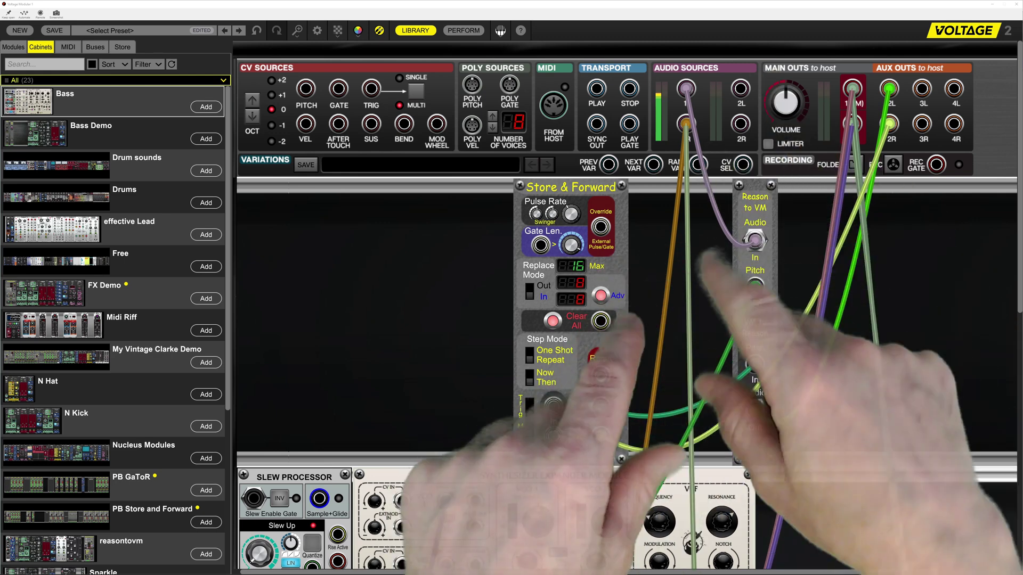
{"action": "left_click", "coordinate": [1014, 4]}
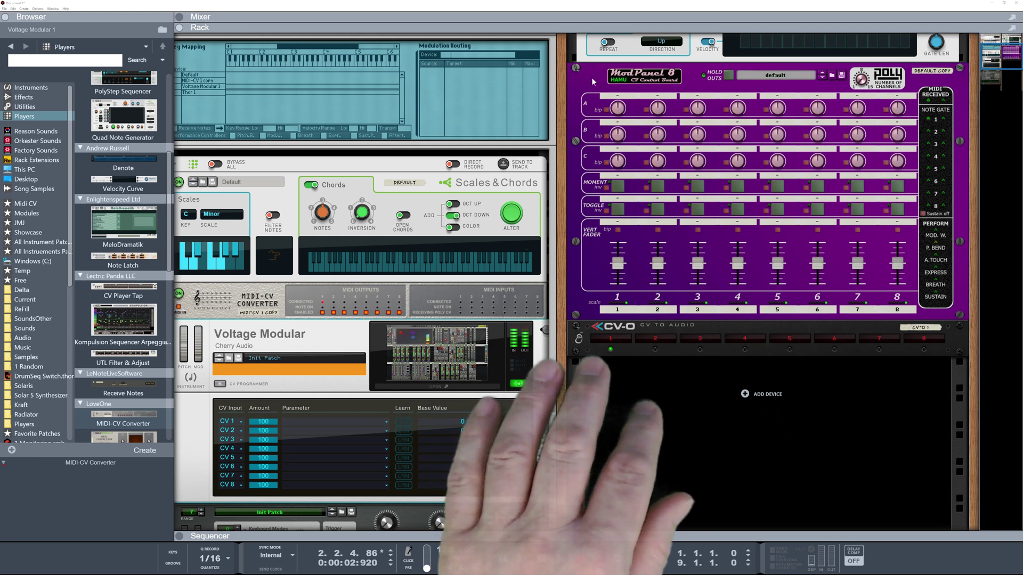
{"action": "mouse_move", "coordinate": [592, 78]}
{"action": "left_mouse_down"}
{"action": "mouse_move", "coordinate": [617, 339]}
{"action": "mouse_move", "coordinate": [749, 406]}
{"action": "left_mouse_up"}
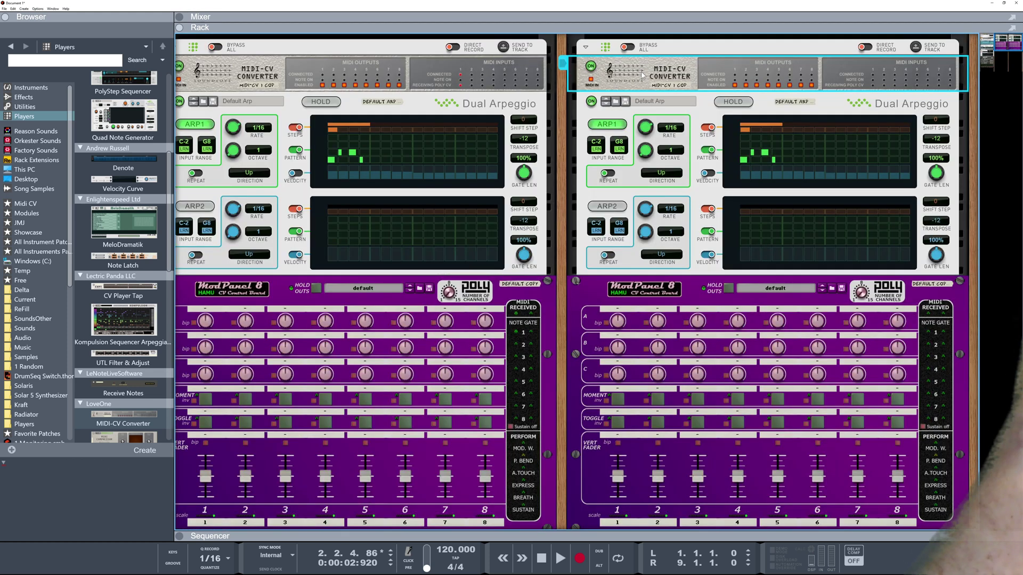
{"action": "key", "text": "Delete"}
{"action": "key", "text": "Return"}
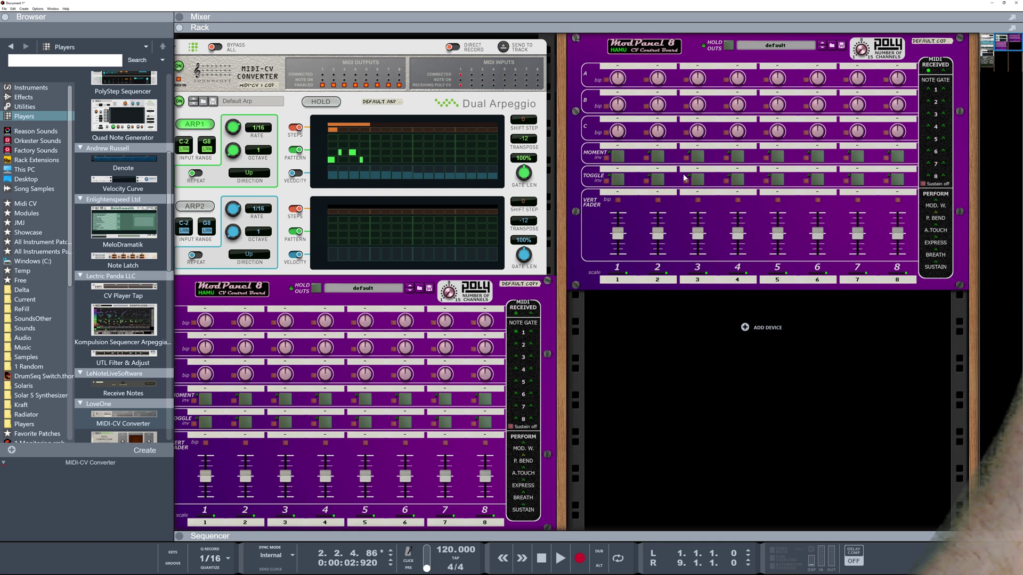
{"action": "key", "text": "Tab"}
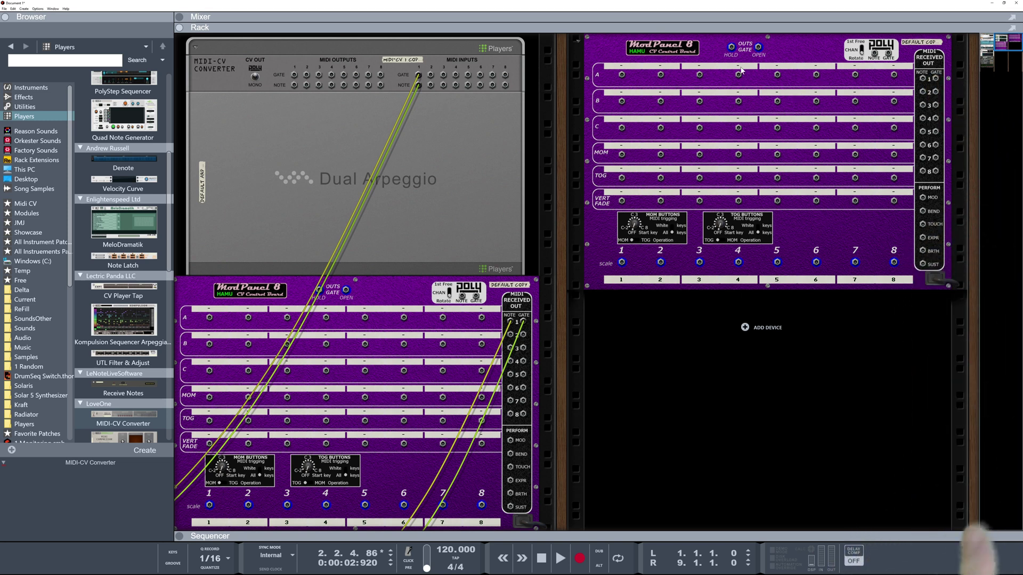
{"action": "mouse_move", "coordinate": [709, 58]}
{"action": "left_mouse_down"}
{"action": "mouse_move", "coordinate": [767, 288]}
{"action": "mouse_move", "coordinate": [560, 358]}
{"action": "mouse_move", "coordinate": [533, 511]}
{"action": "mouse_move", "coordinate": [355, 515]}
{"action": "mouse_move", "coordinate": [327, 452]}
{"action": "left_mouse_up"}
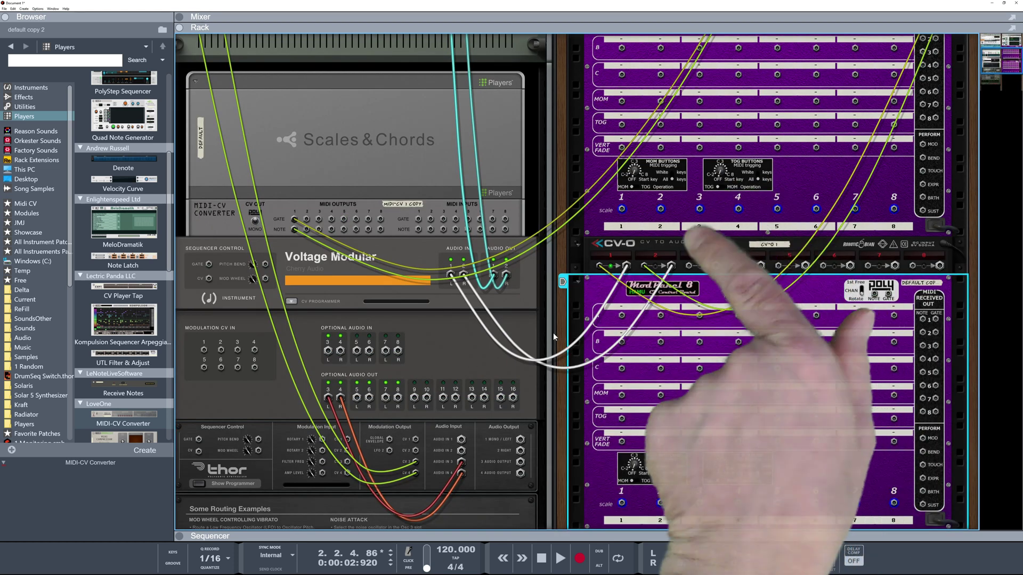
Step: Cable the new ModPanel 8's first note output into CV-O channel 3, and that channel's output to Voltage Modular's optional audio input 3
{"action": "key", "text": "Up"}
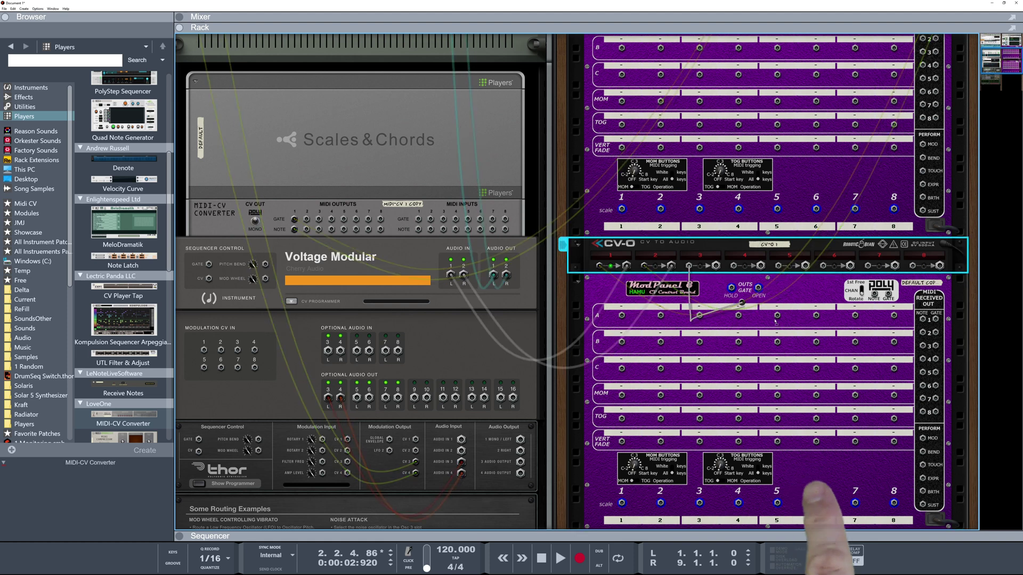
{"action": "left_click_drag", "start_coordinate": [877, 342], "coordinate": [924, 320]}
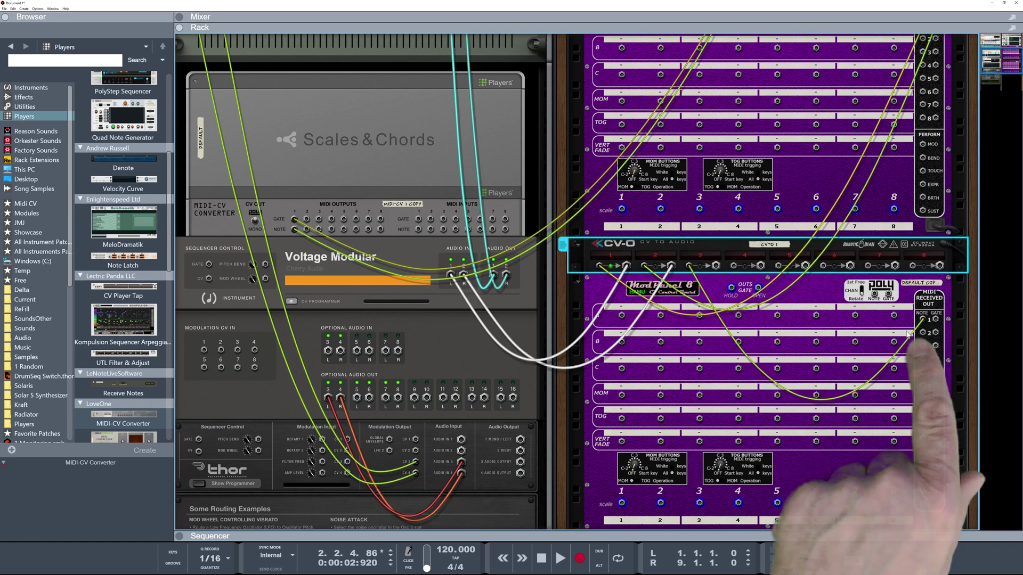
{"action": "left_click", "coordinate": [580, 287]}
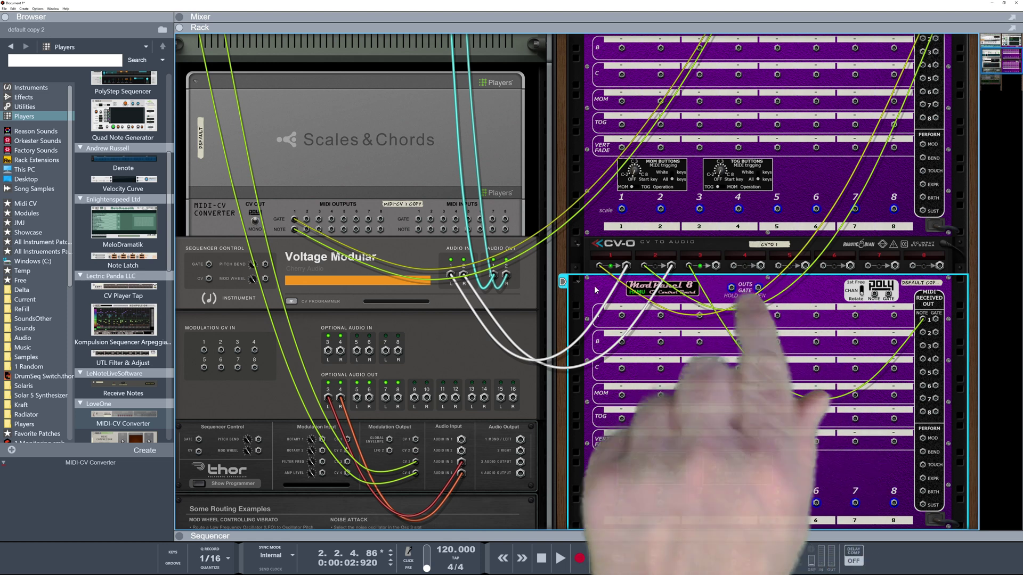
{"action": "left_click_drag", "start_coordinate": [718, 266], "coordinate": [328, 351]}
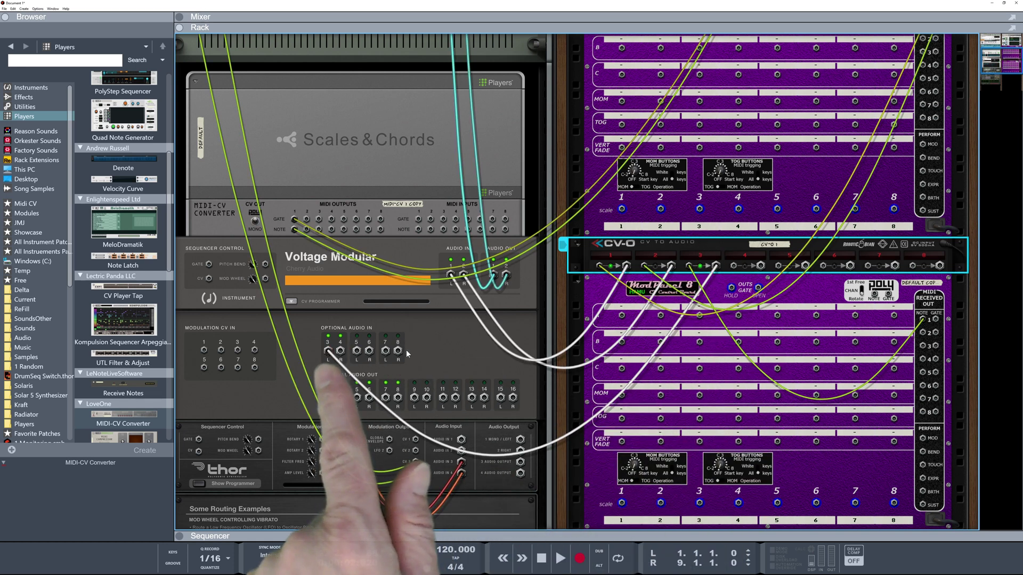
Step: Reopen the Voltage Modular patch, duplicate the Reason to VM converter beside the original, and feed its audio input from audio source 2L
{"action": "key", "text": "Tab"}
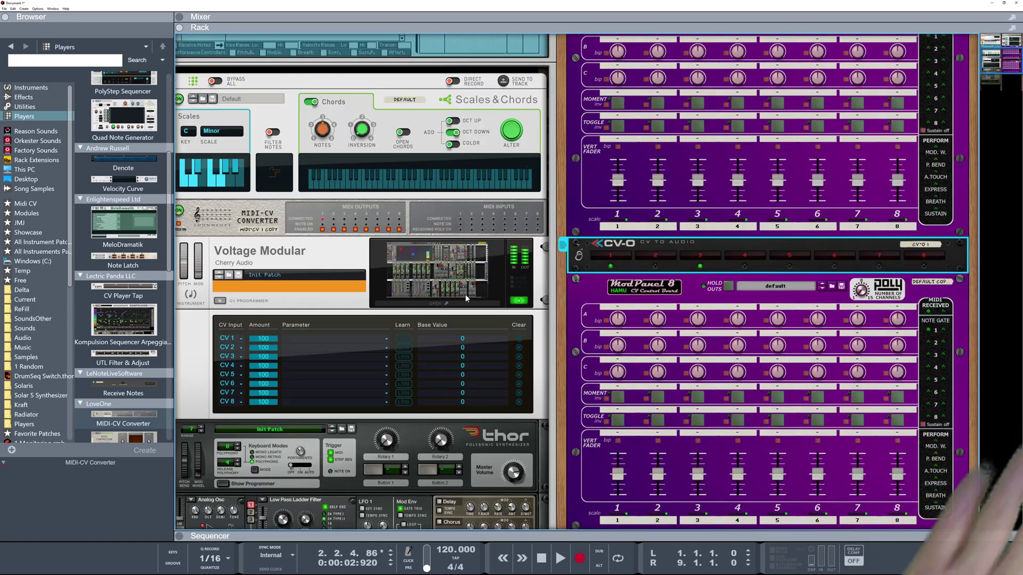
{"action": "left_click", "coordinate": [439, 291]}
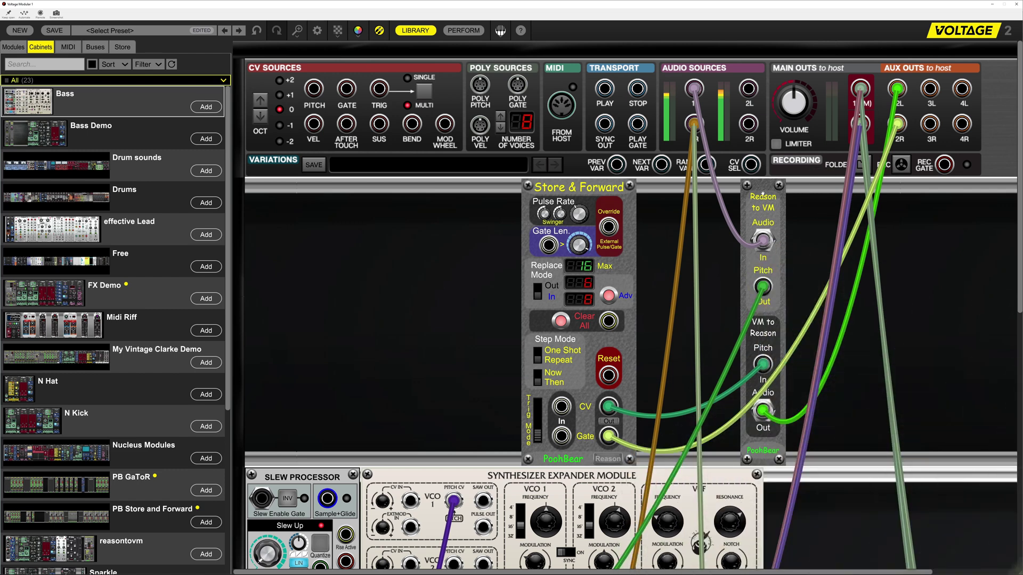
{"action": "left_click_drag", "start_coordinate": [767, 192], "coordinate": [750, 91]}
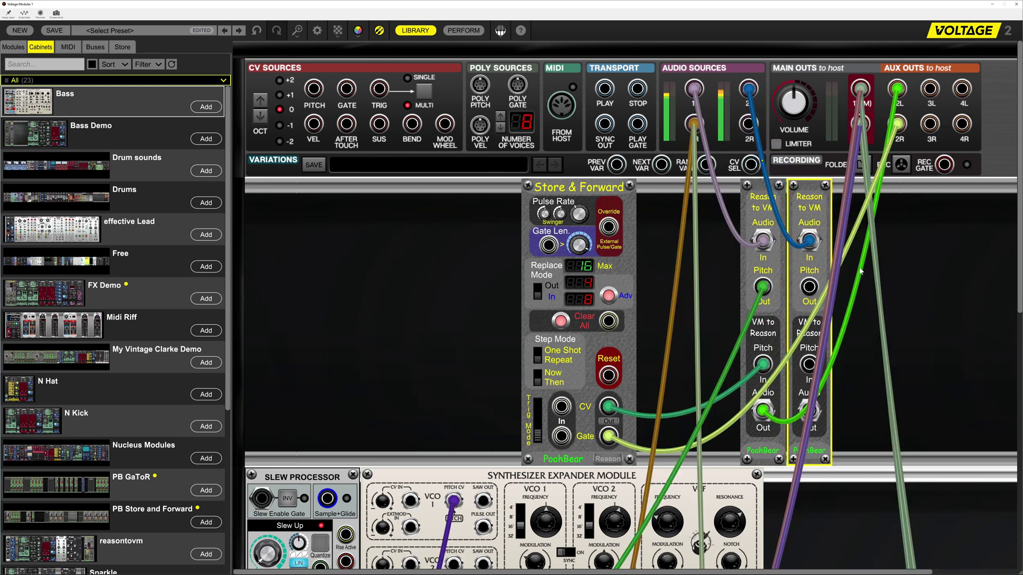
Step: Add a Transer utility module to the upper cabinet and place it beside the second Reason to VM converter
{"action": "mouse_move", "coordinate": [881, 255]}
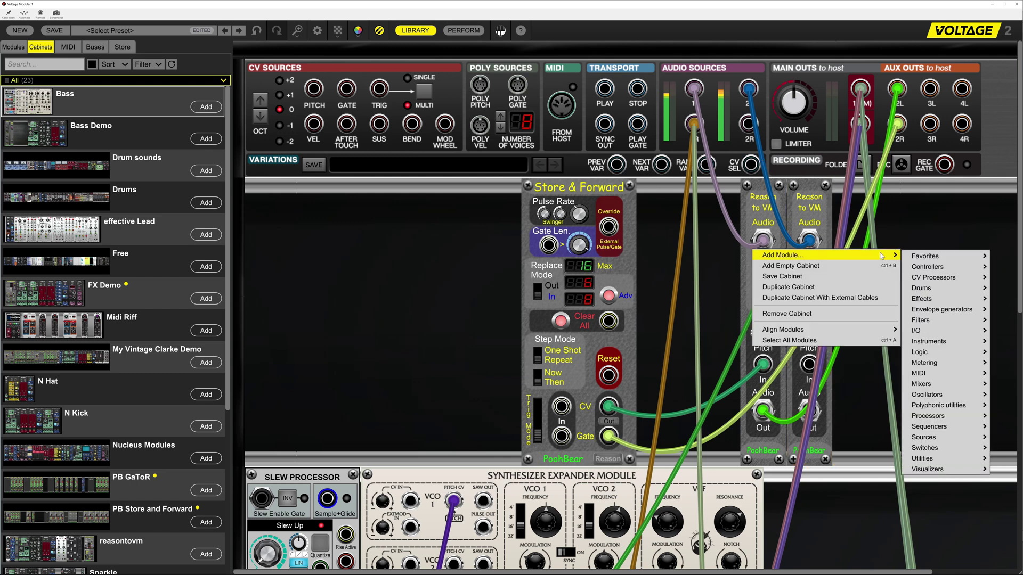
{"action": "mouse_move", "coordinate": [933, 462]}
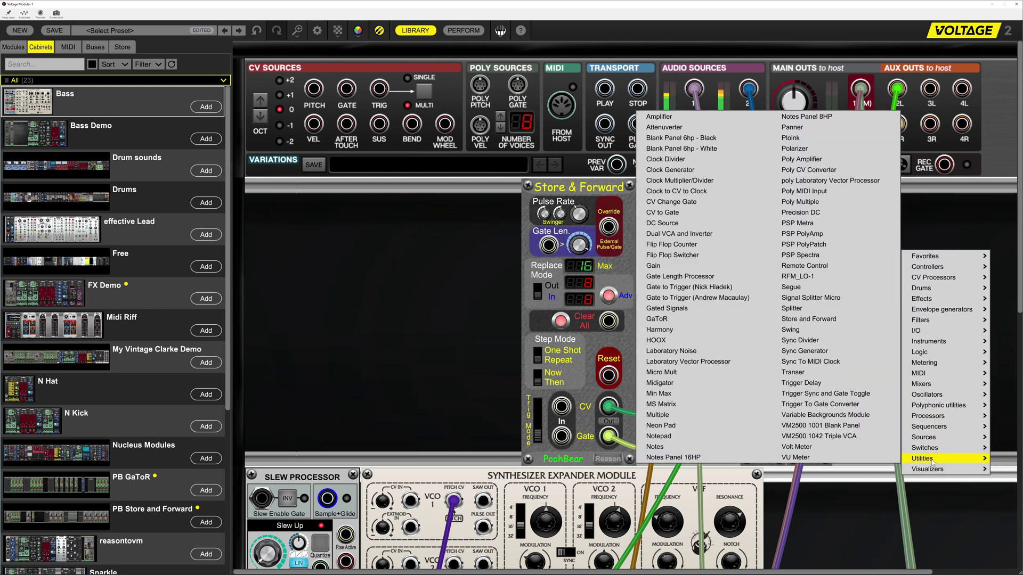
{"action": "left_click", "coordinate": [812, 373]}
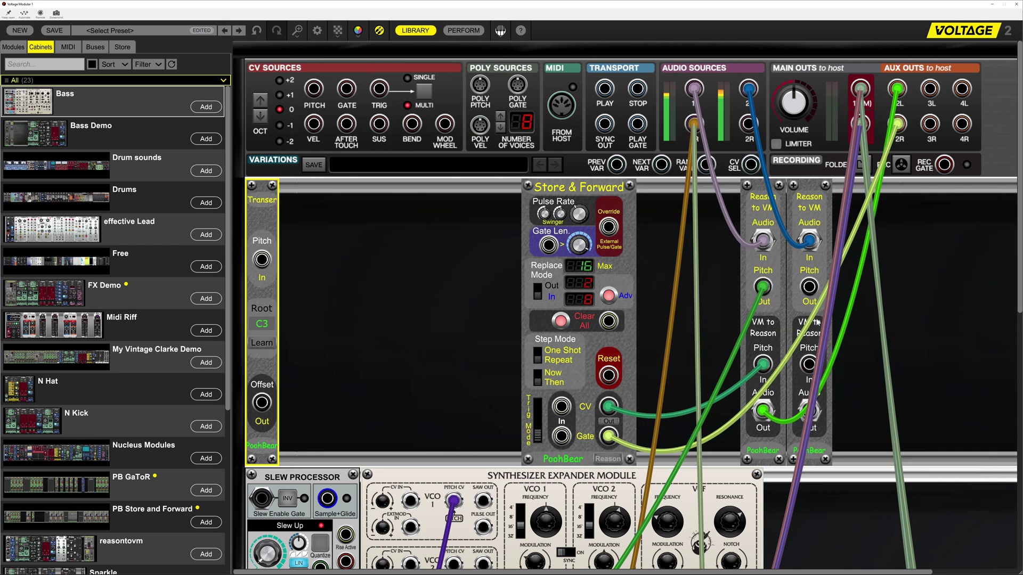
{"action": "left_click_drag", "start_coordinate": [266, 190], "coordinate": [866, 197]}
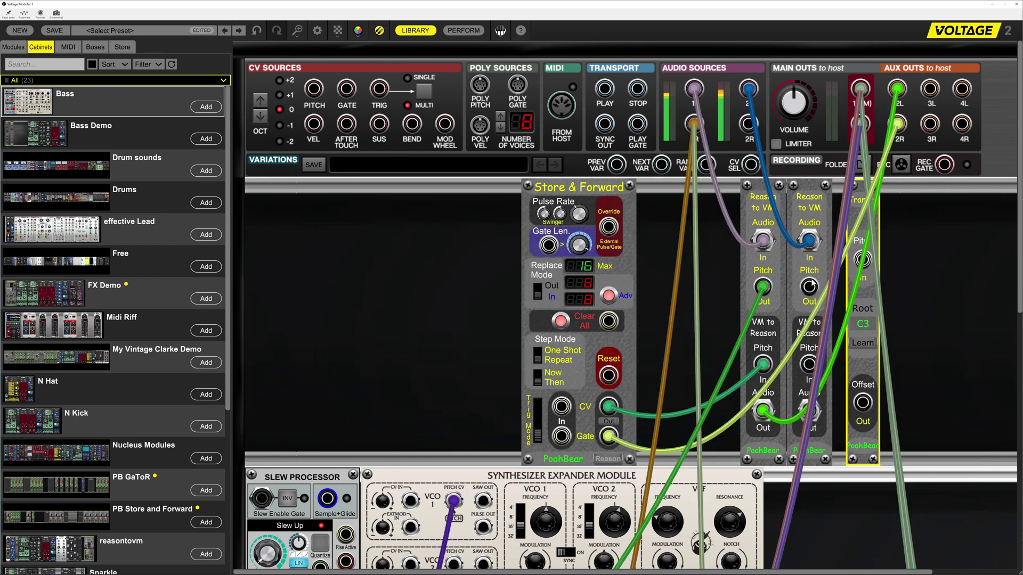
Step: Connect the second converter's pitch output to Transer's pitch input, and Transer's offset output to the first converter's VM to Reason pitch input
{"action": "left_click_drag", "start_coordinate": [809, 288], "coordinate": [864, 265]}
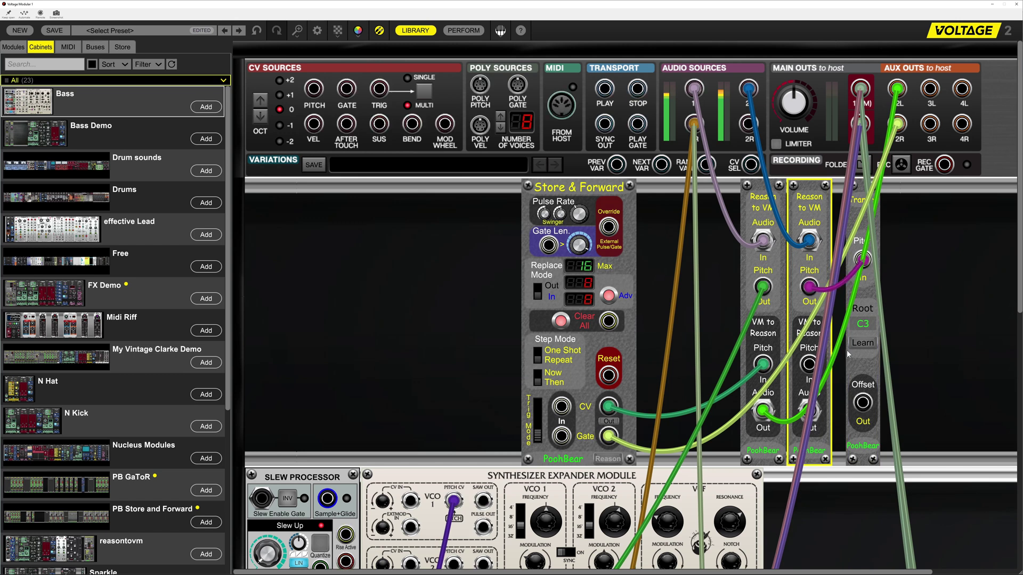
{"action": "left_click", "coordinate": [864, 404]}
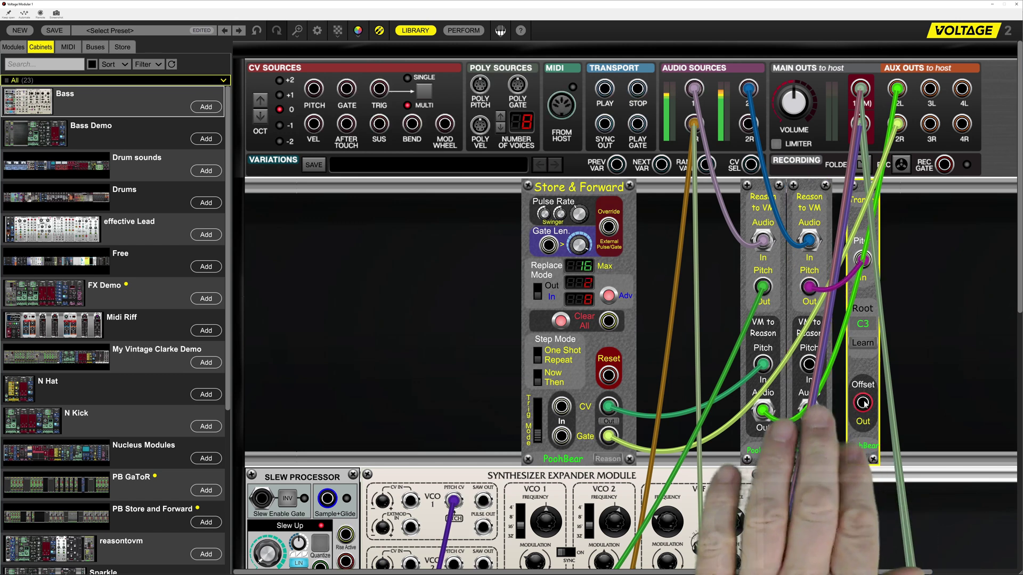
{"action": "left_click_drag", "start_coordinate": [864, 404], "coordinate": [762, 364]}
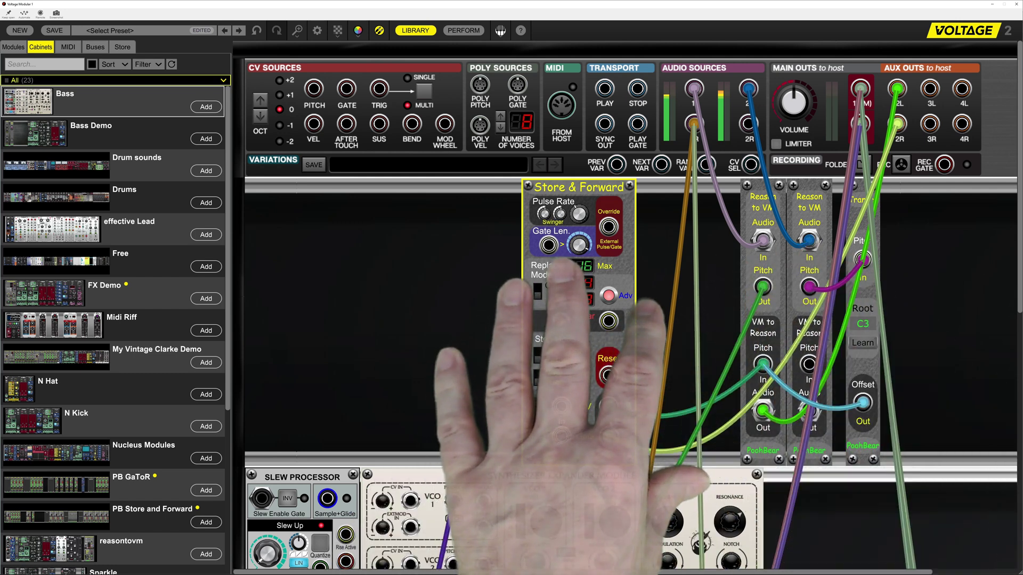
Step: Add an Eight-Step Sequencer to the lower cabinet next to the Synthesizer Expander Module
{"action": "scroll", "coordinate": [615, 412], "scroll_direction": "down", "scroll_amount": 3}
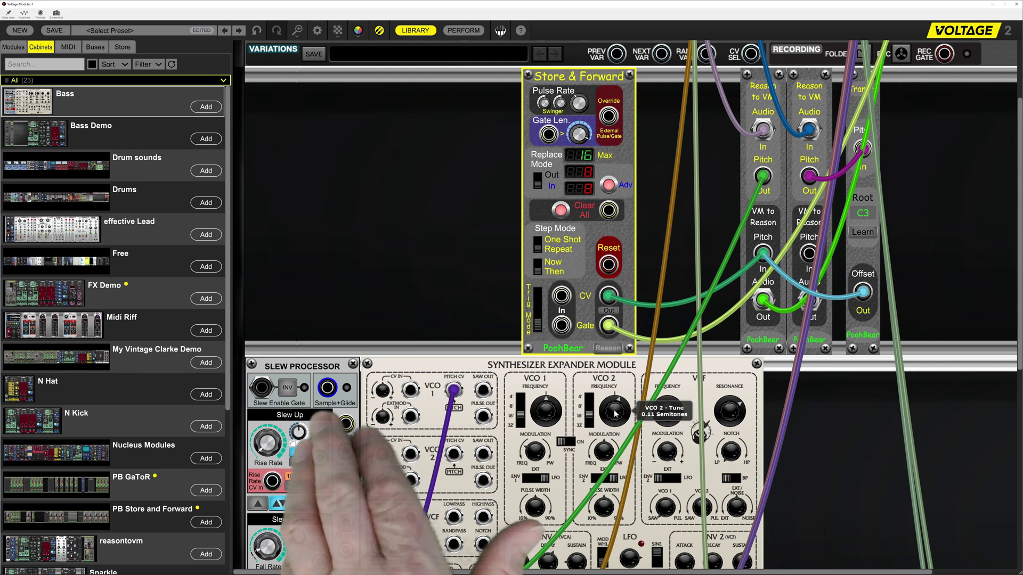
{"action": "scroll", "coordinate": [615, 413], "scroll_direction": "down", "scroll_amount": 2}
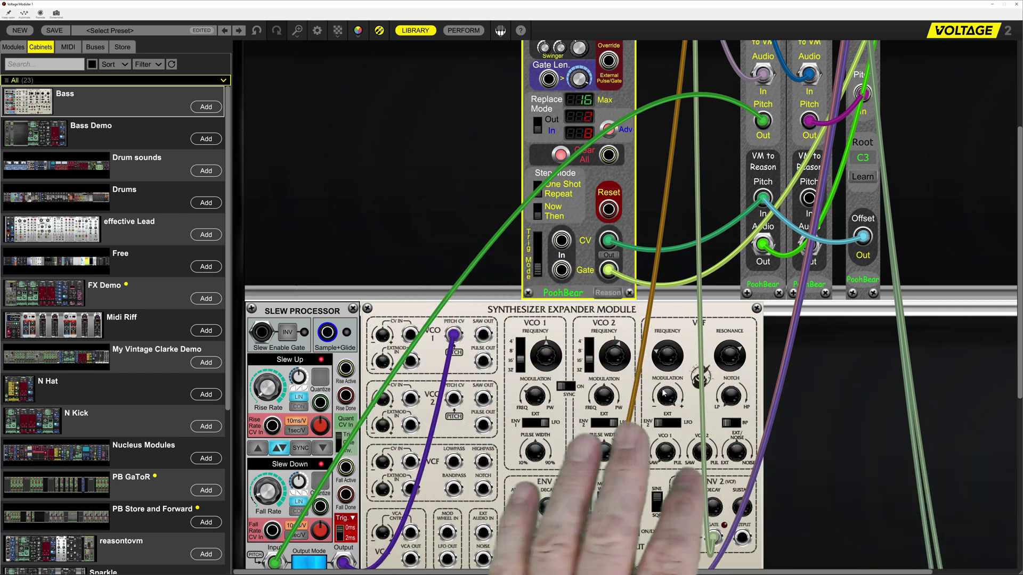
{"action": "scroll", "coordinate": [664, 393], "scroll_direction": "up", "scroll_amount": 3}
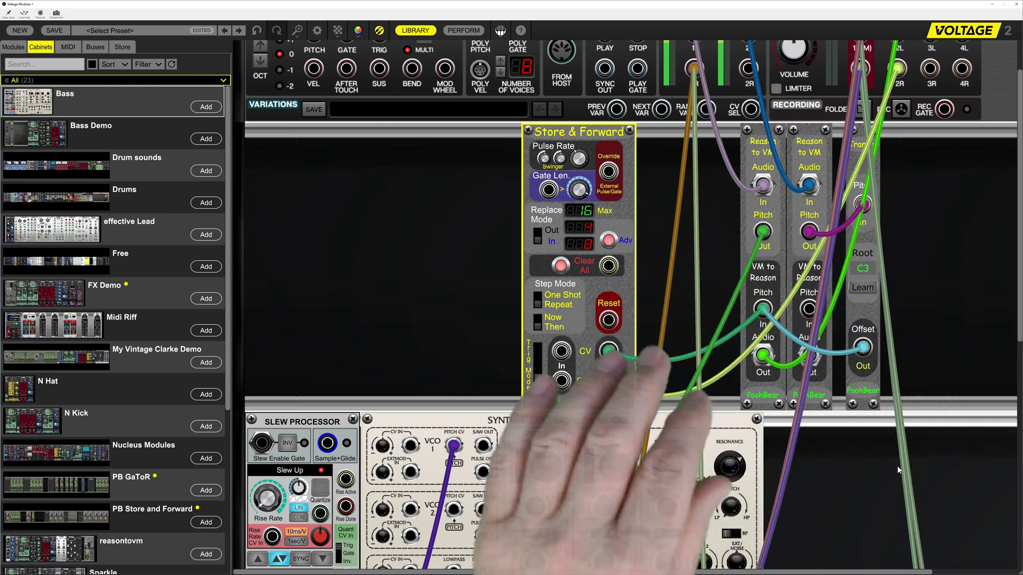
{"action": "left_click_drag", "start_coordinate": [874, 572], "coordinate": [969, 574]}
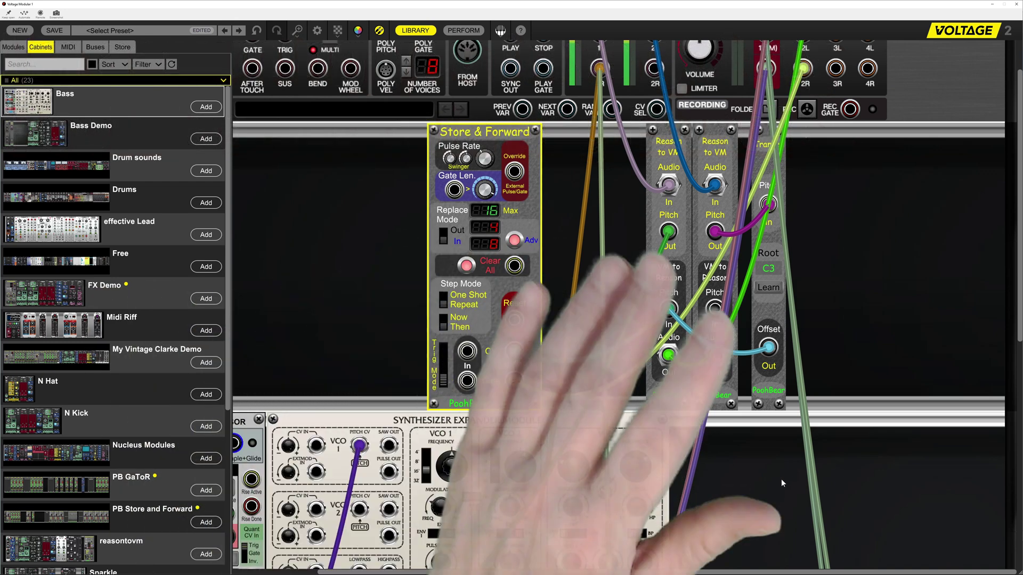
{"action": "right_click", "coordinate": [765, 474]}
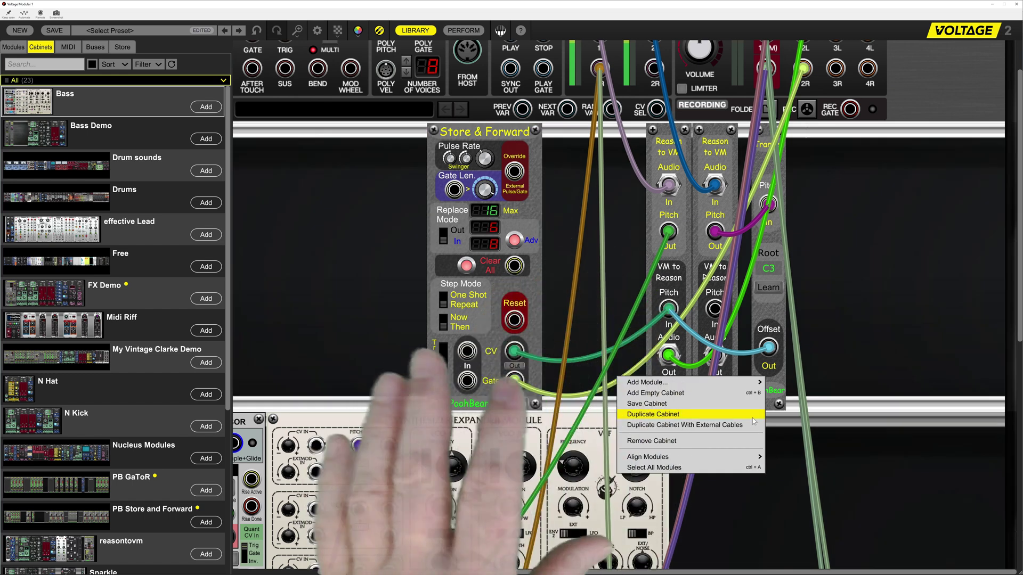
{"action": "mouse_move", "coordinate": [746, 382]}
{"action": "mouse_move", "coordinate": [806, 351]}
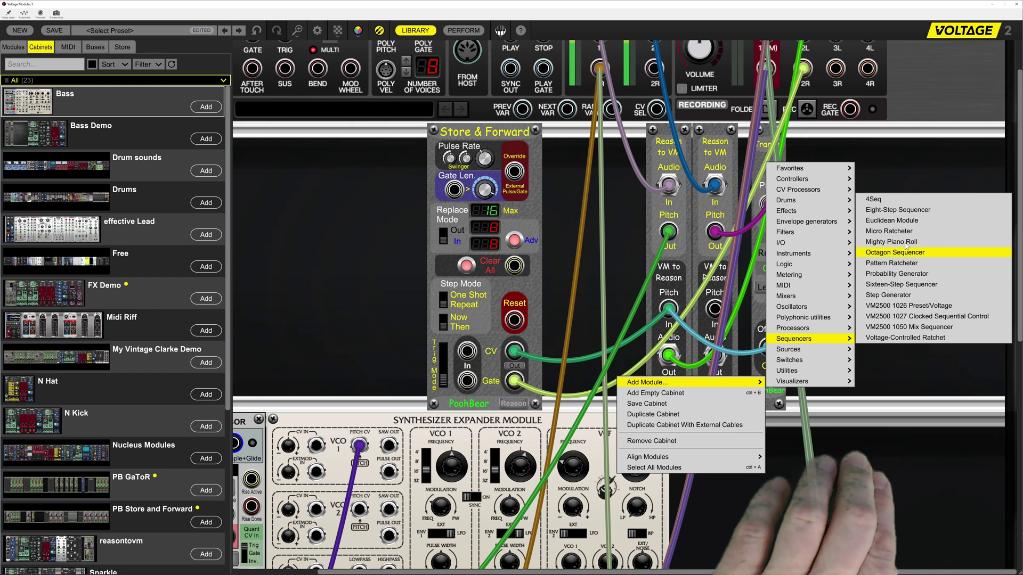
{"action": "left_click", "coordinate": [907, 213]}
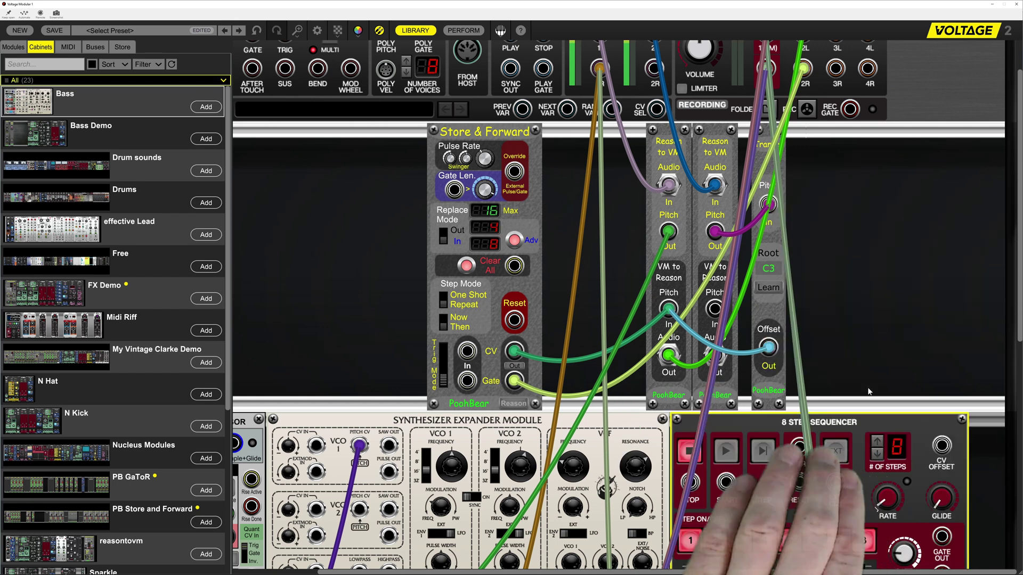
Step: Raise the first step's slider on the 8 Step Sequencer to the top of its range
{"action": "scroll", "coordinate": [861, 429], "scroll_direction": "down", "scroll_amount": 3}
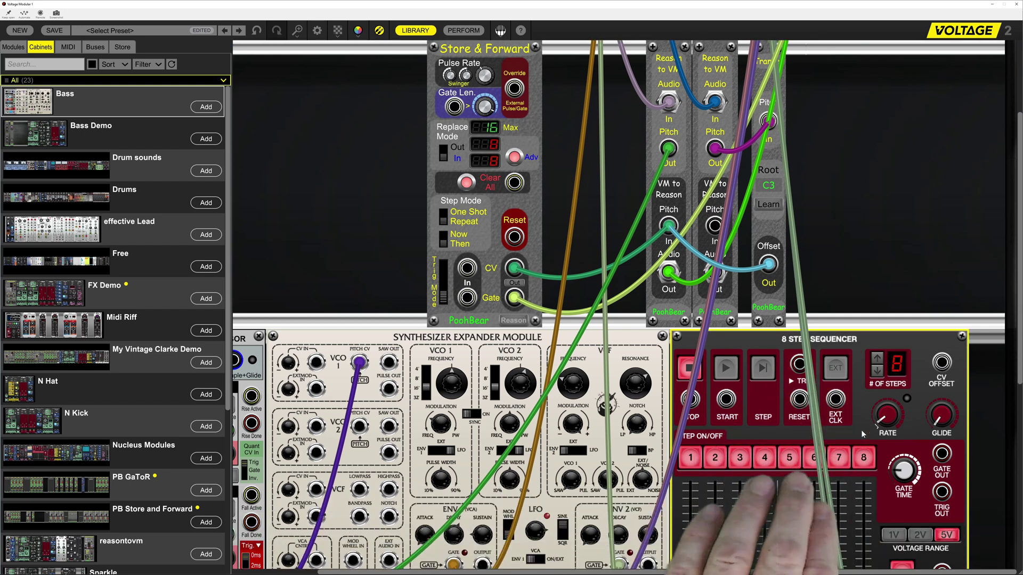
{"action": "scroll", "coordinate": [861, 430], "scroll_direction": "down", "scroll_amount": 3}
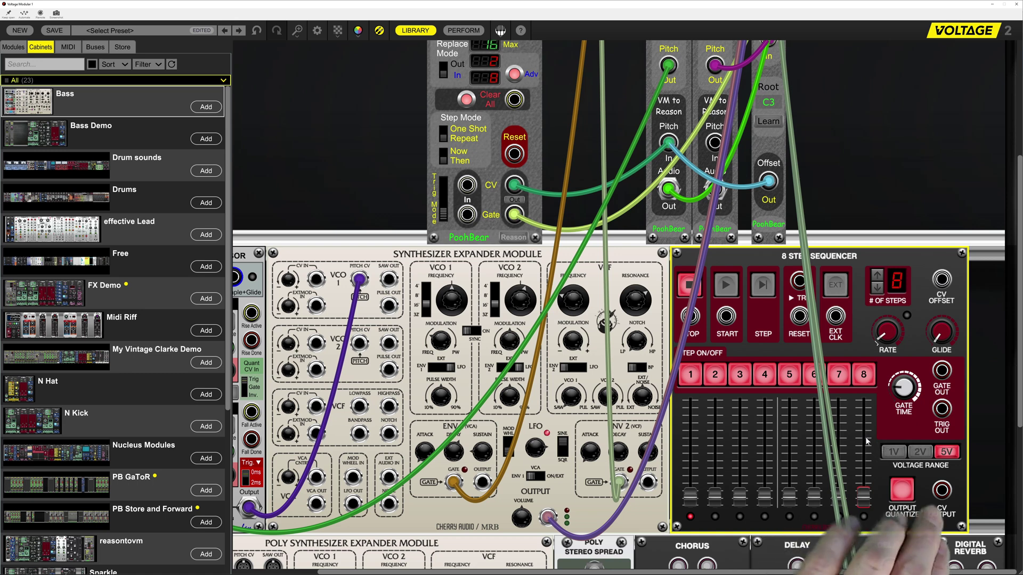
{"action": "left_click_drag", "start_coordinate": [693, 493], "coordinate": [699, 482]}
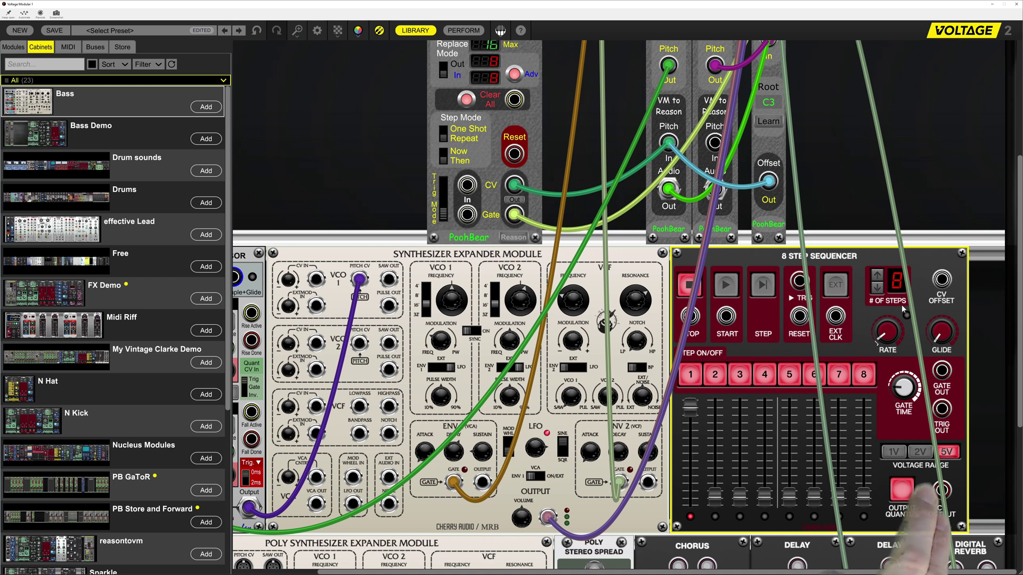
Step: Add a VM2500 1019 Oscilloscope to the upper cabinet and place it beside the Transer module
{"action": "right_click", "coordinate": [963, 207]}
{"action": "mouse_move", "coordinate": [932, 212]}
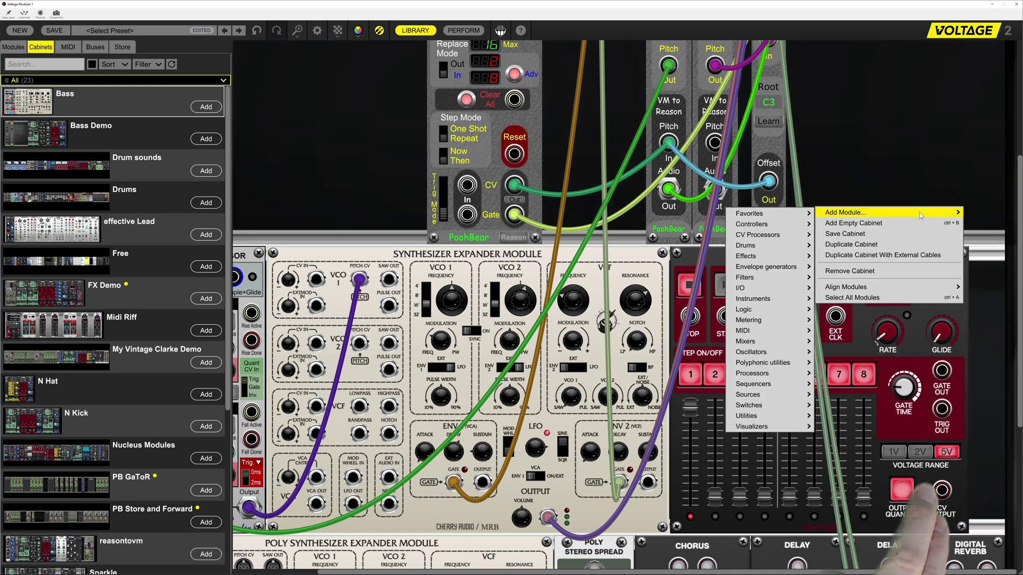
{"action": "mouse_move", "coordinate": [800, 430]}
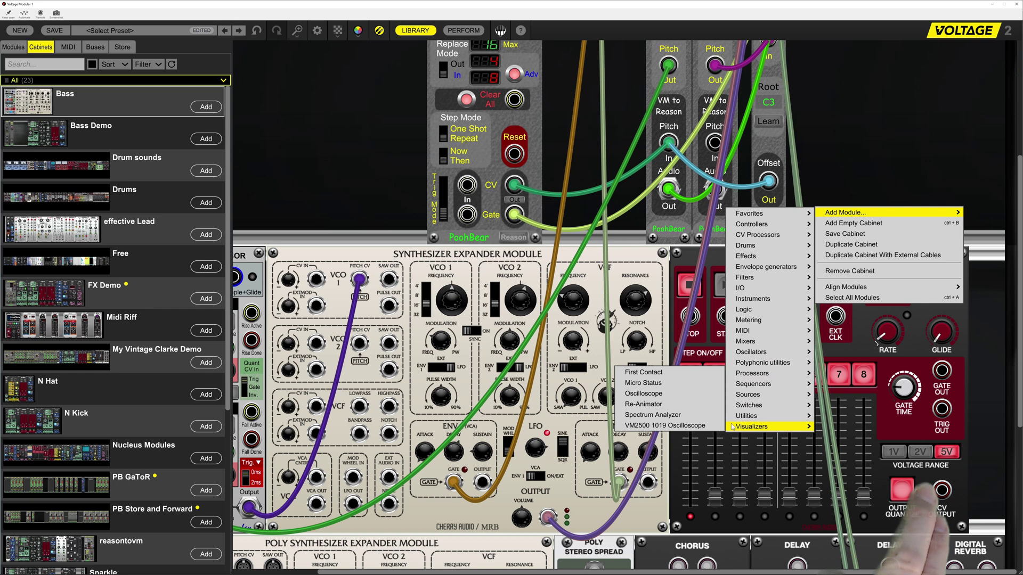
{"action": "left_click", "coordinate": [698, 425]}
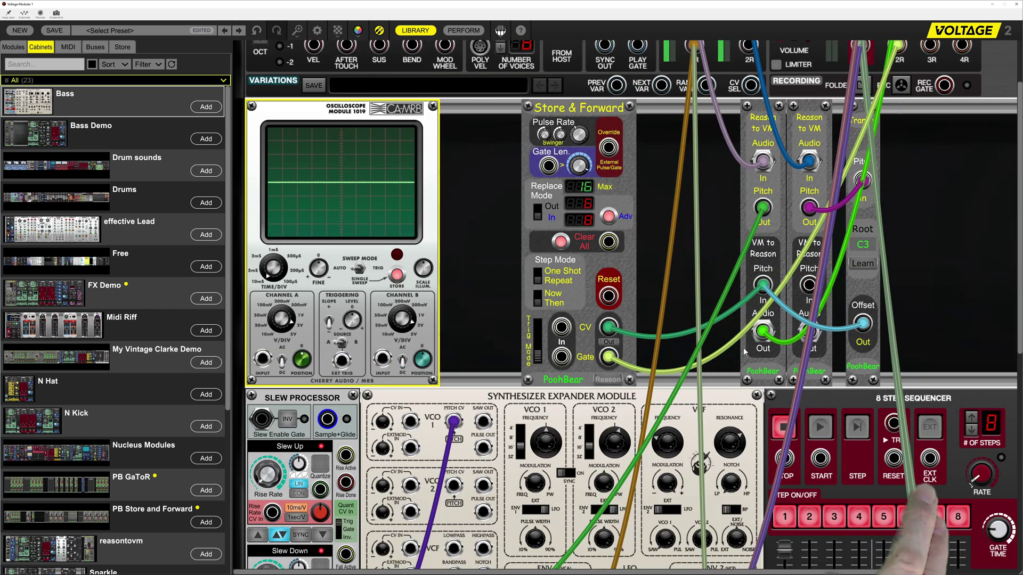
{"action": "left_click_drag", "start_coordinate": [318, 113], "coordinate": [1021, 124]}
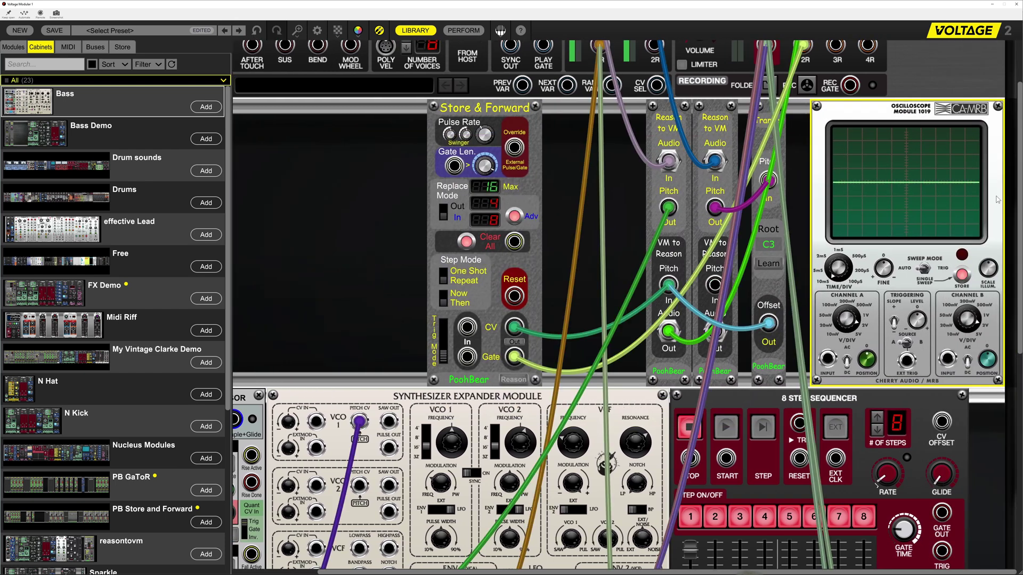
{"action": "scroll", "coordinate": [885, 392], "scroll_direction": "down", "scroll_amount": 2}
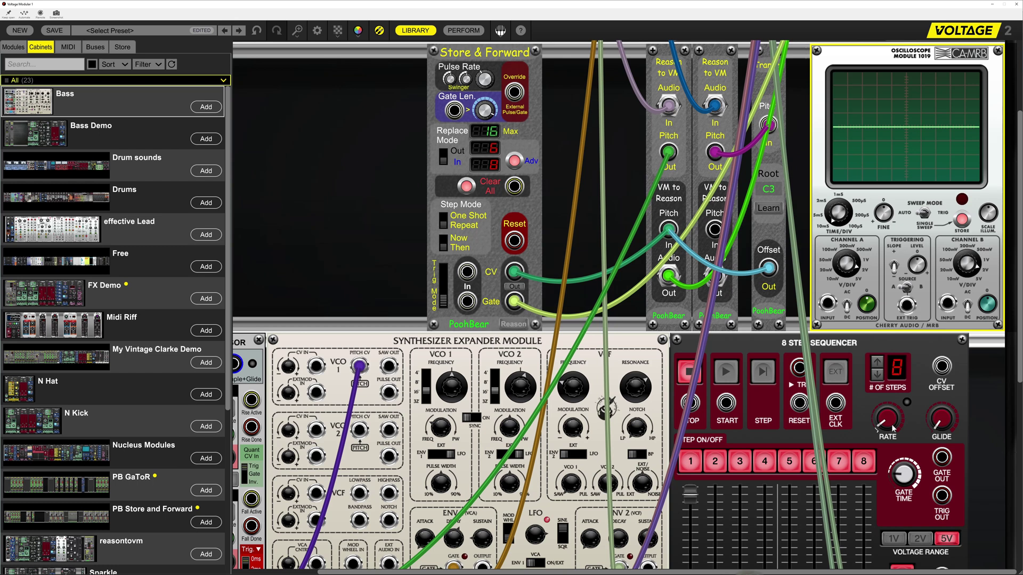
Step: Connect the 8 Step Sequencer's CV output to the oscilloscope's channel A input and try the 2V and 1V ranges before returning to 5V
{"action": "scroll", "coordinate": [947, 554], "scroll_direction": "down", "scroll_amount": 1}
{"action": "mouse_move", "coordinate": [943, 550]}
{"action": "left_mouse_down"}
{"action": "mouse_move", "coordinate": [866, 324]}
{"action": "mouse_move", "coordinate": [837, 284]}
{"action": "left_mouse_up"}
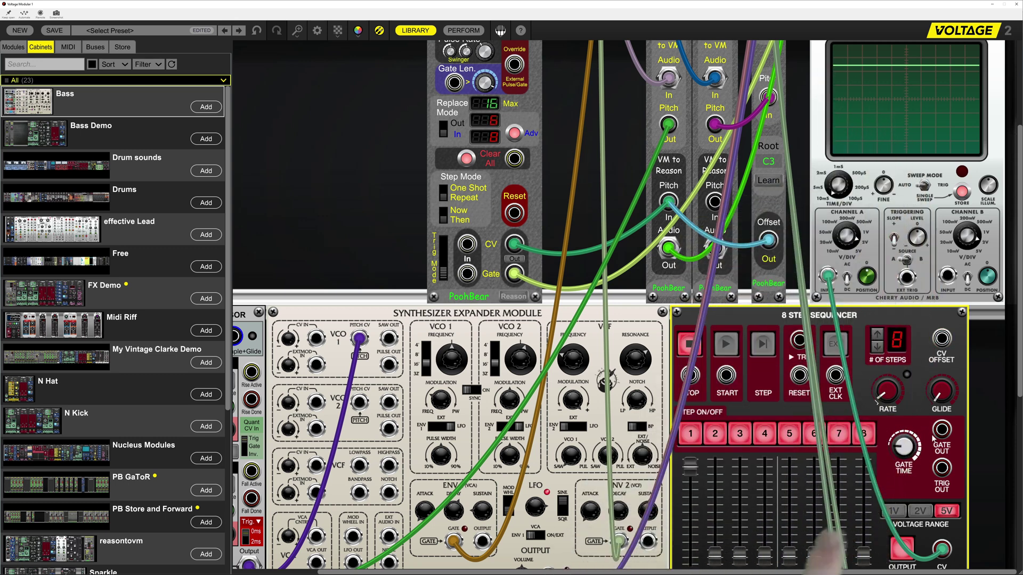
{"action": "left_click", "coordinate": [921, 512]}
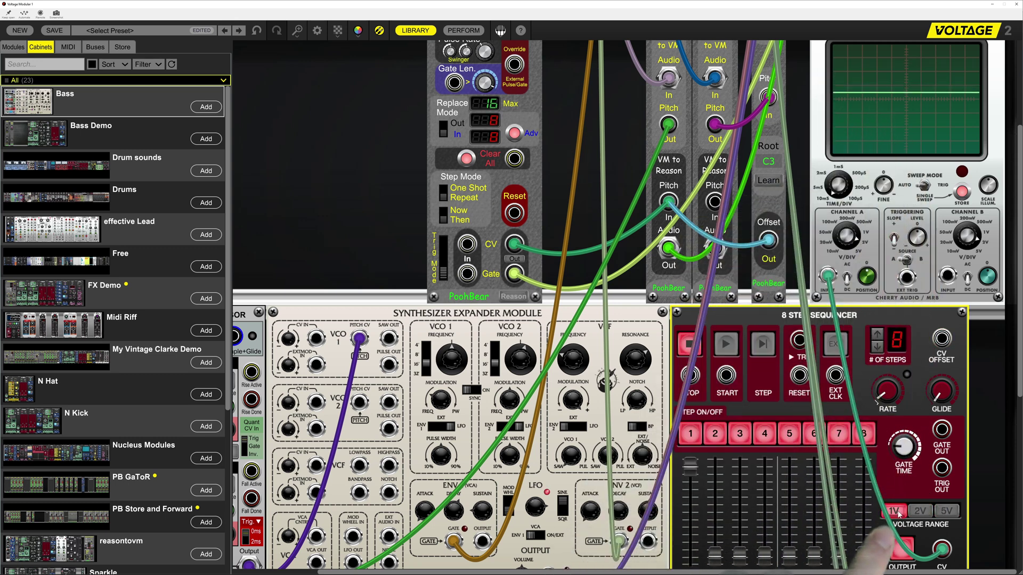
{"action": "left_click", "coordinate": [898, 512]}
{"action": "left_click", "coordinate": [943, 513]}
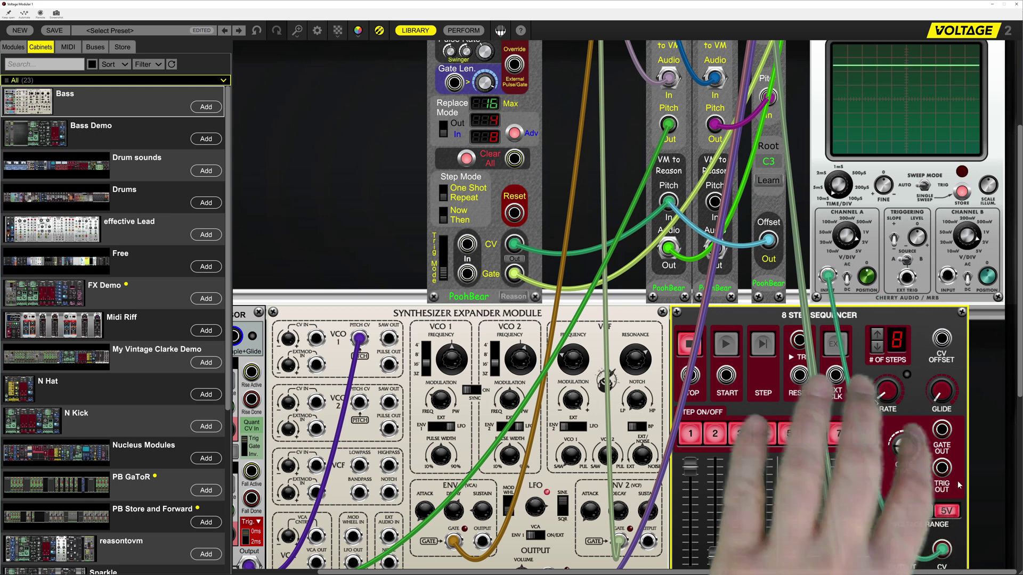
Step: Add an Attenuverter beside the 8 Step Sequencer and route the CV output through its first channel to oscilloscope channel A
{"action": "right_click", "coordinate": [984, 412]}
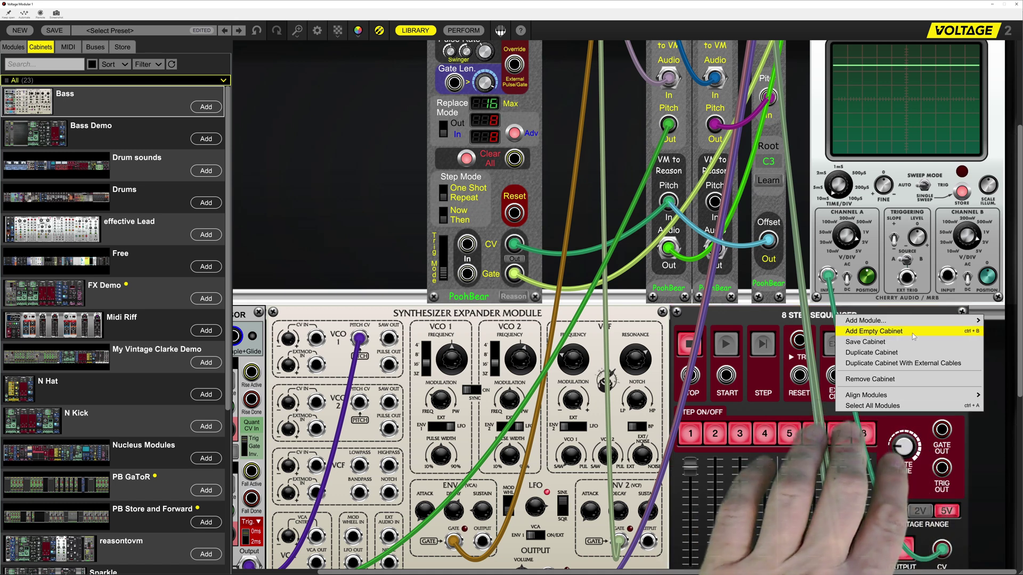
{"action": "mouse_move", "coordinate": [879, 320]}
{"action": "mouse_move", "coordinate": [804, 318]}
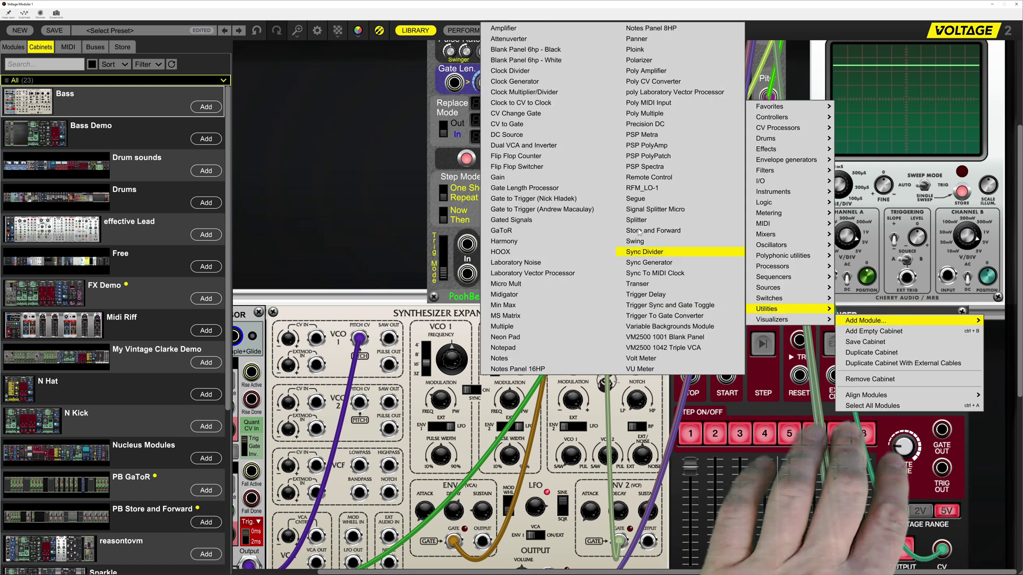
{"action": "left_click", "coordinate": [515, 39]}
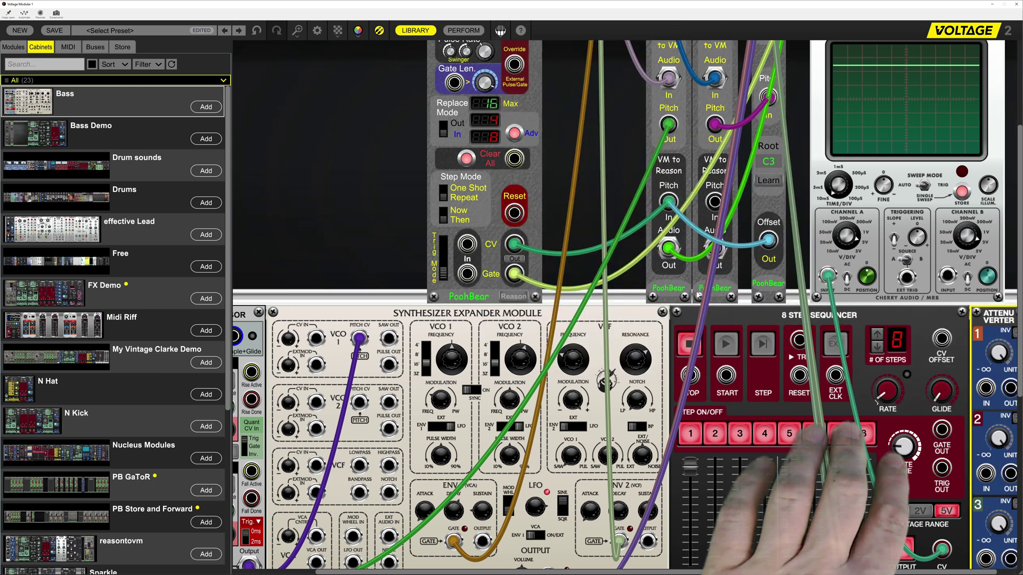
{"action": "mouse_move", "coordinate": [827, 278]}
{"action": "left_mouse_down"}
{"action": "mouse_move", "coordinate": [950, 379]}
{"action": "mouse_move", "coordinate": [986, 388]}
{"action": "mouse_move", "coordinate": [828, 276]}
{"action": "left_mouse_up"}
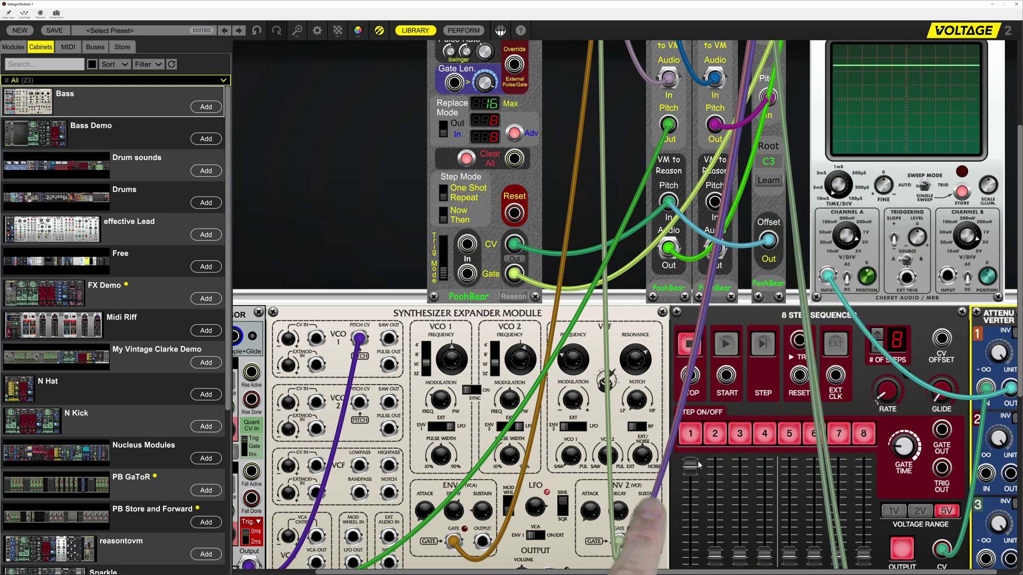
Step: Lower the sequencer's first step slider to C3, step it to C#3 and return it to the top of its range
{"action": "left_click_drag", "start_coordinate": [691, 500], "coordinate": [691, 533]}
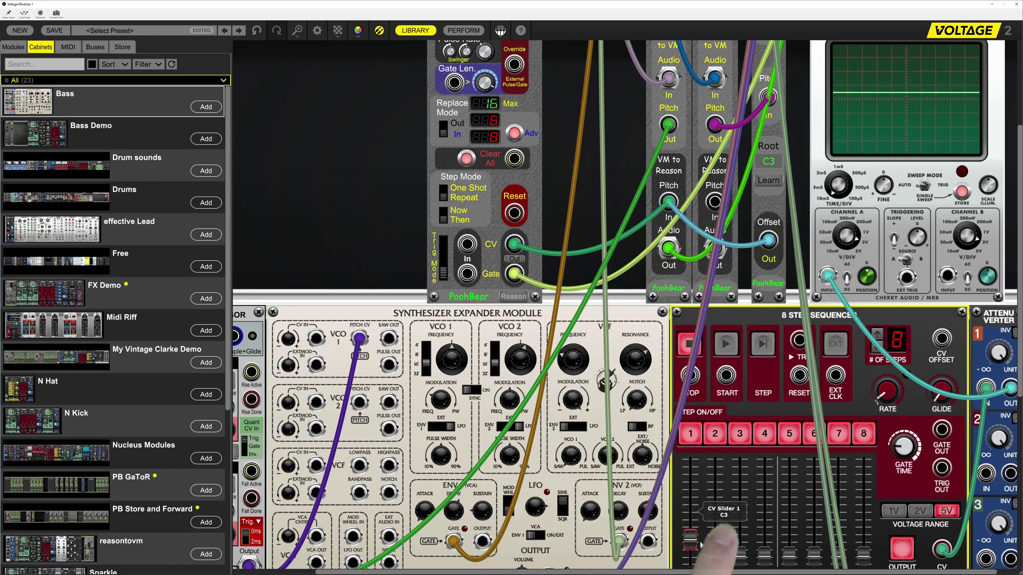
{"action": "scroll", "coordinate": [701, 543], "scroll_direction": "up", "scroll_amount": 1}
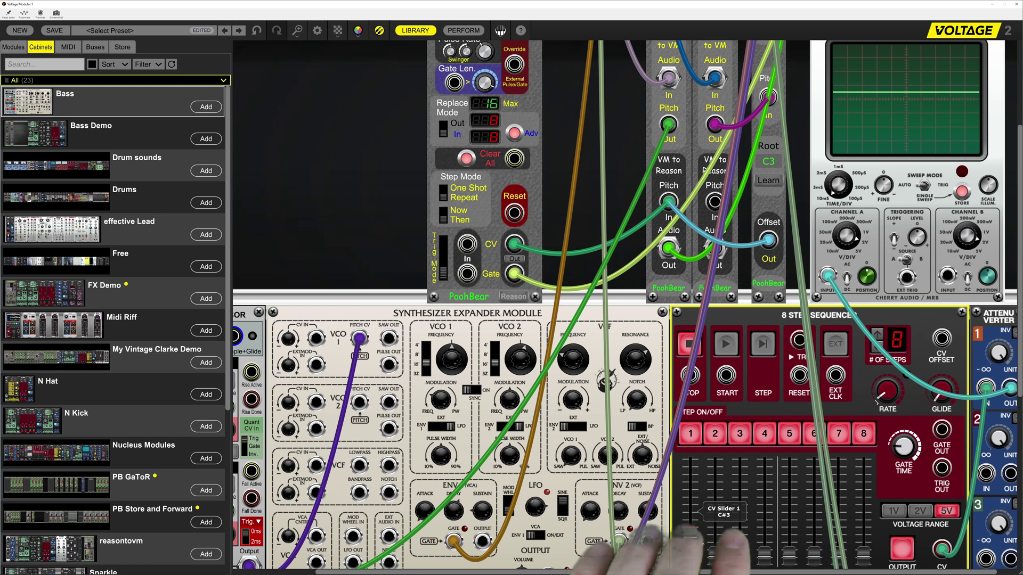
{"action": "scroll", "coordinate": [703, 489], "scroll_direction": "up", "scroll_amount": 3}
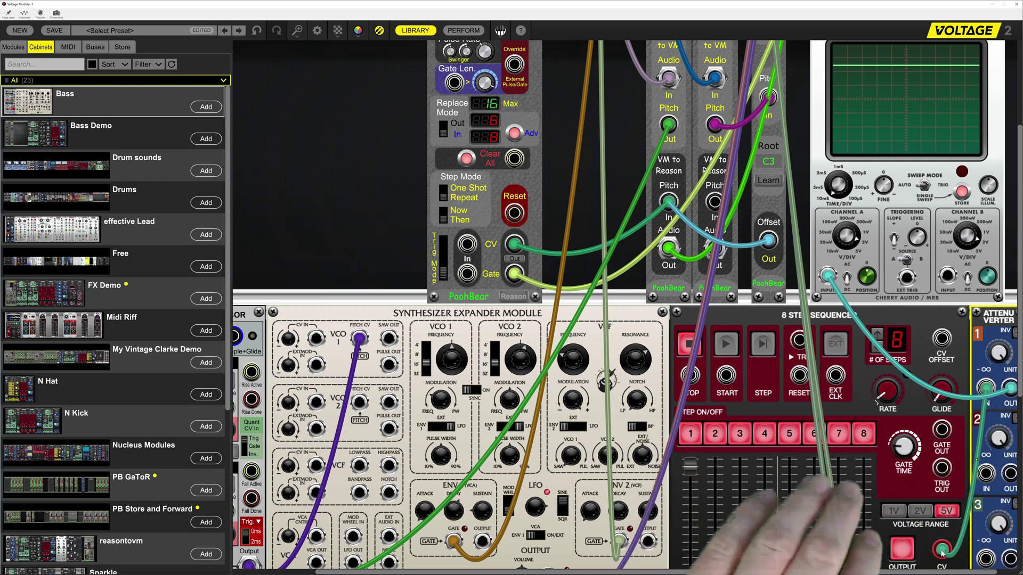
Step: Patch the sequencer's CV output through the Attenuverter's second channel into oscilloscope channel A, with the voltage range set to 1V
{"action": "left_click_drag", "start_coordinate": [942, 555], "coordinate": [989, 478]}
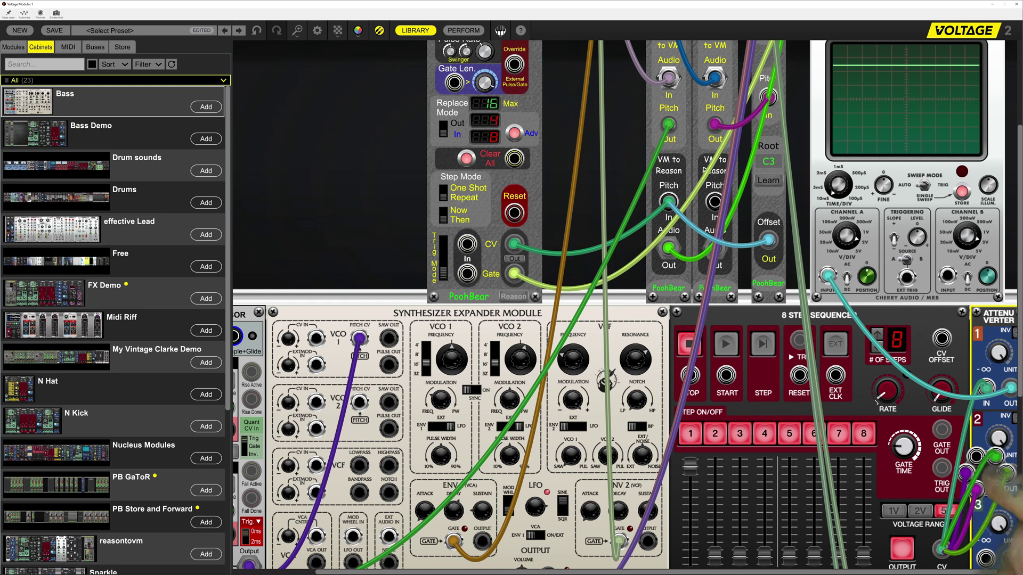
{"action": "left_click_drag", "start_coordinate": [1003, 482], "coordinate": [1006, 473]}
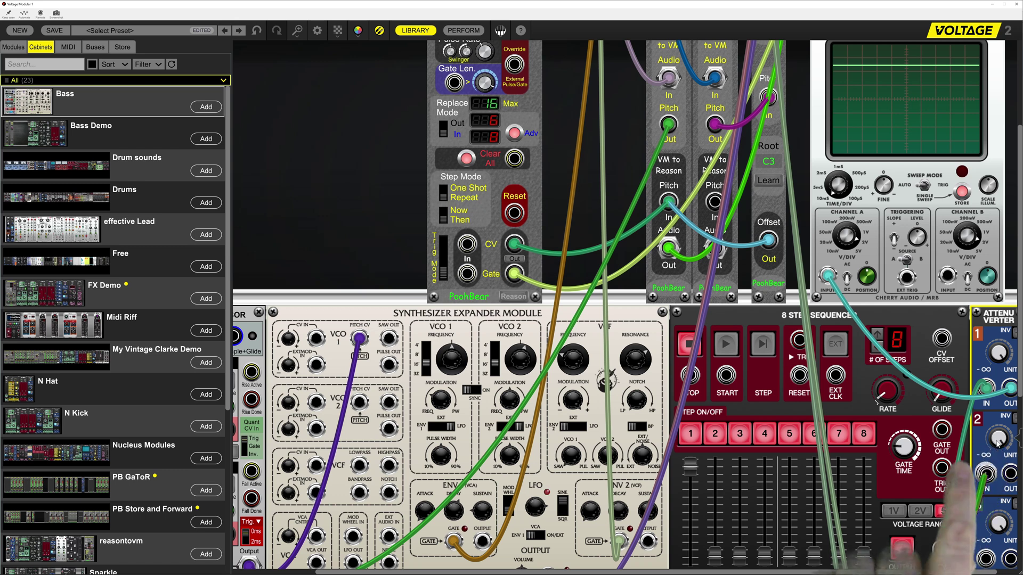
{"action": "left_click_drag", "start_coordinate": [985, 473], "coordinate": [942, 548]}
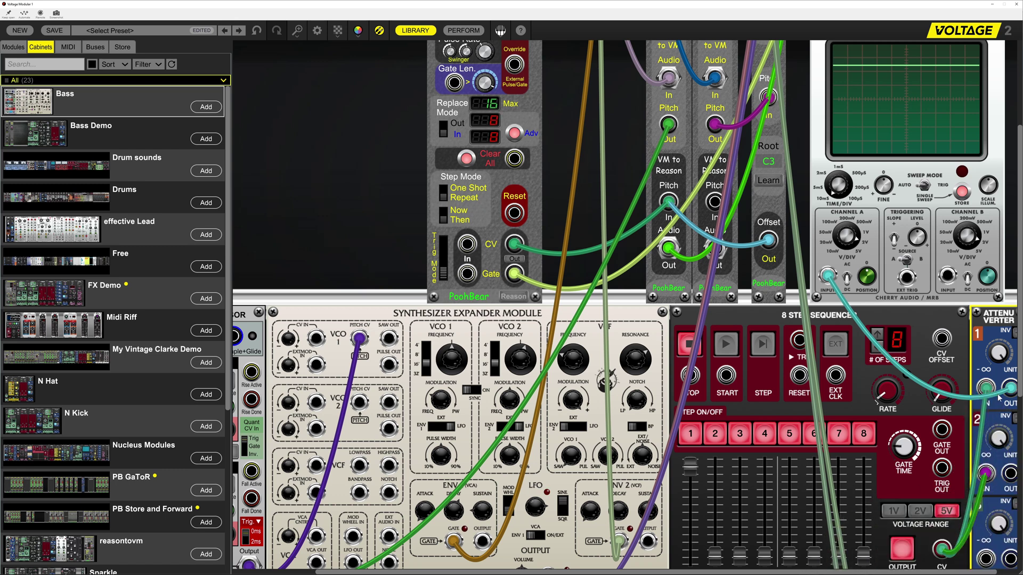
{"action": "left_click", "coordinate": [901, 512]}
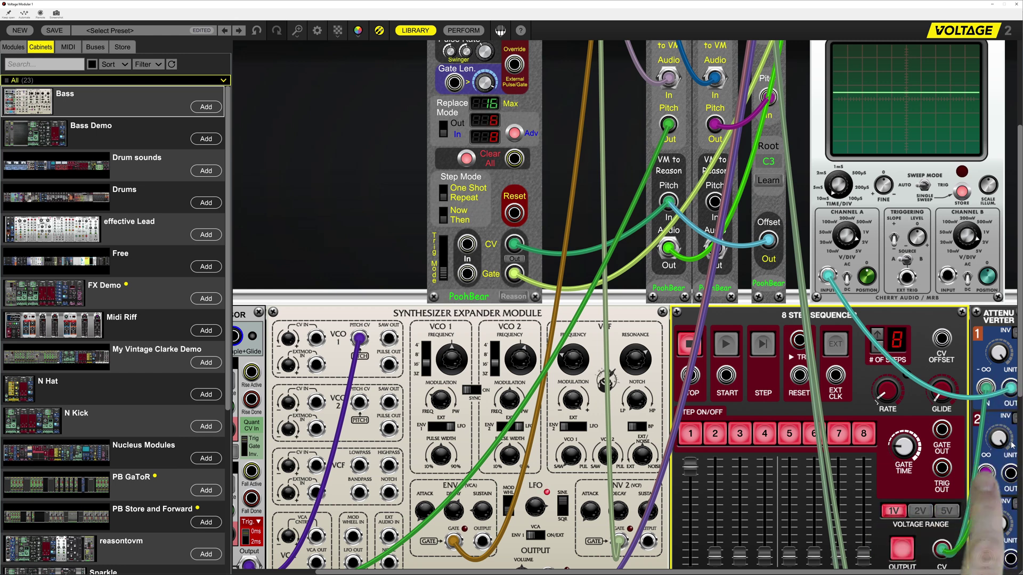
{"action": "left_click_drag", "start_coordinate": [1011, 473], "coordinate": [909, 349]}
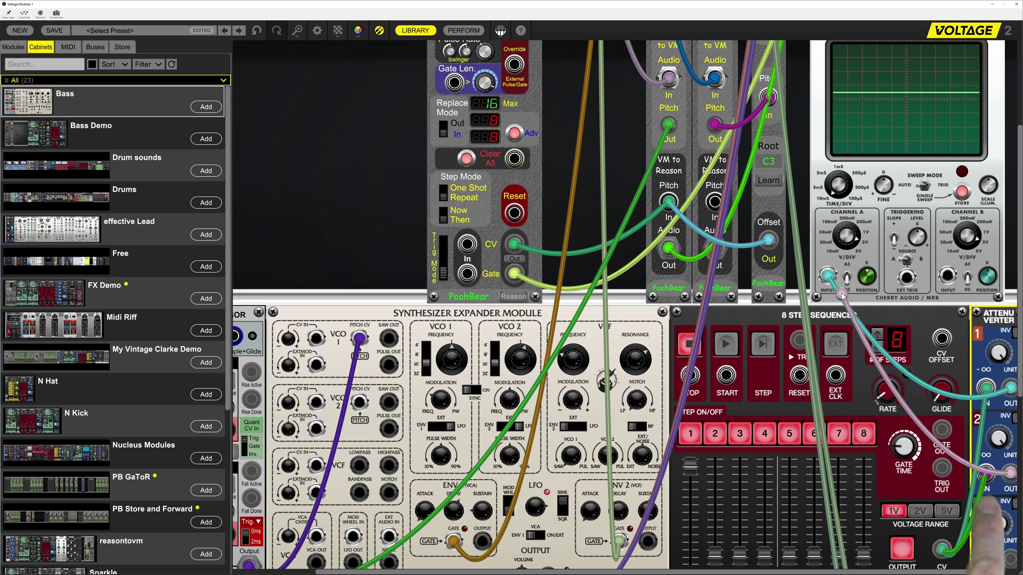
{"action": "left_click_drag", "start_coordinate": [832, 278], "coordinate": [832, 278]}
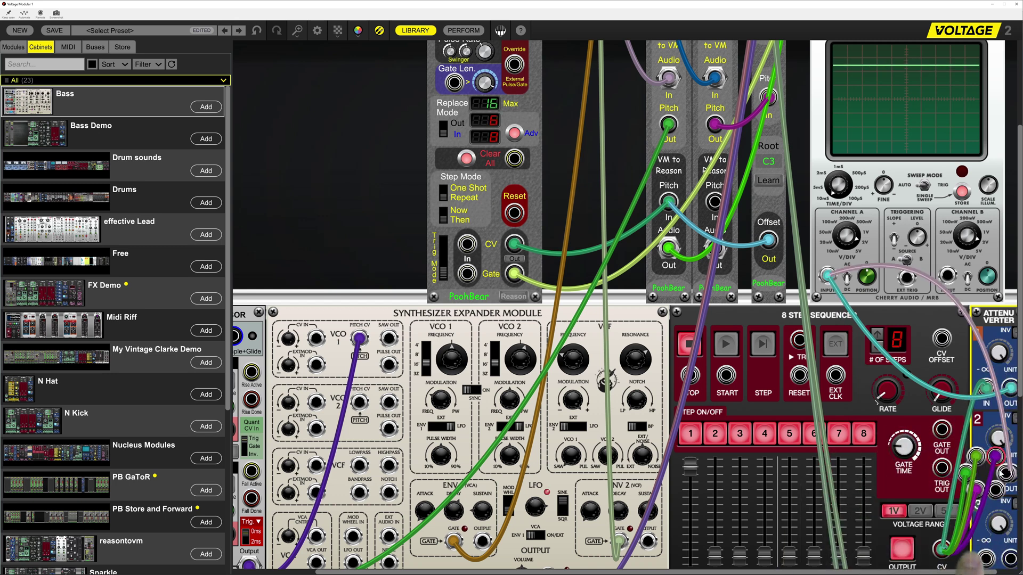
Step: Set the sequencer's voltage range to 5V and remove the cables linking the sequencer, Attenuverter and oscilloscope
{"action": "scroll", "coordinate": [1001, 474], "scroll_direction": "right", "scroll_amount": 2}
{"action": "left_click_drag", "start_coordinate": [989, 473], "coordinate": [989, 473]}
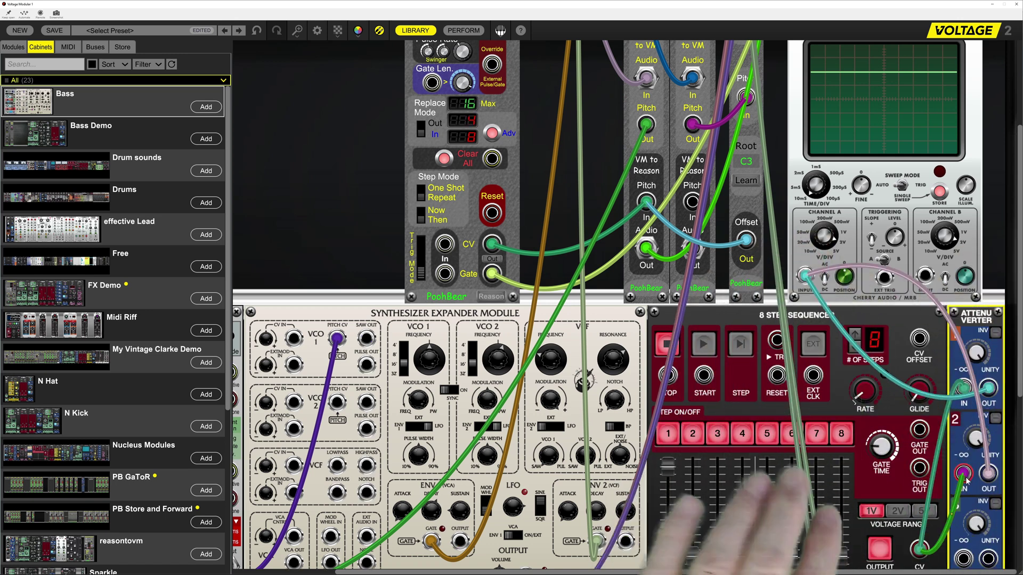
{"action": "left_click", "coordinate": [924, 512]}
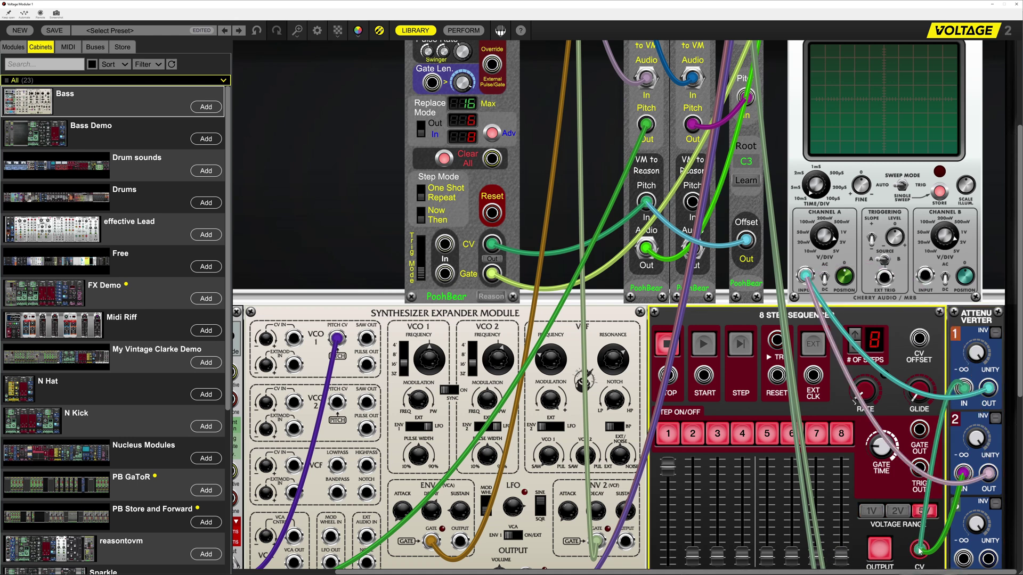
{"action": "key", "text": "Delete"}
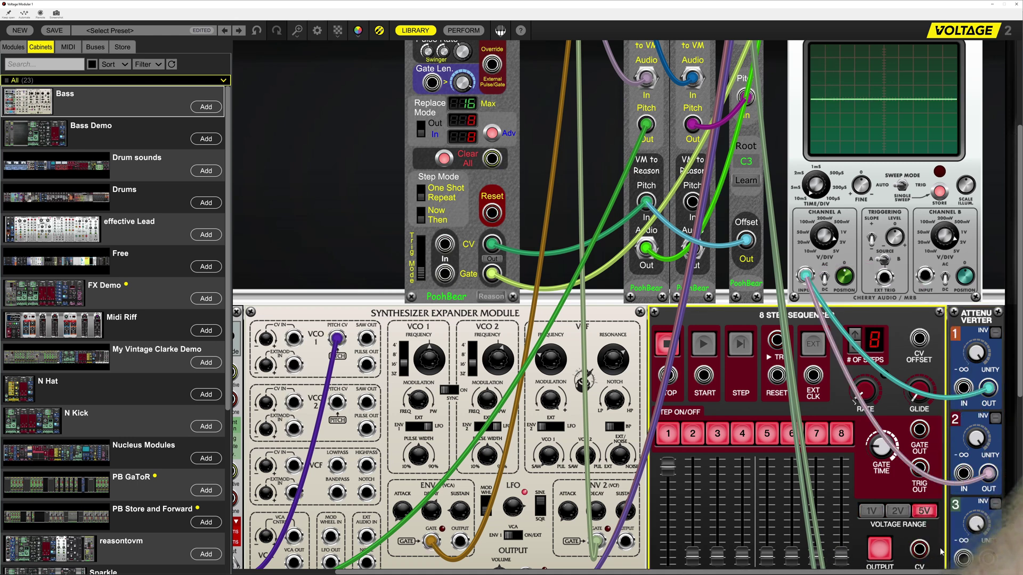
{"action": "left_click_drag", "start_coordinate": [834, 341], "coordinate": [870, 336]}
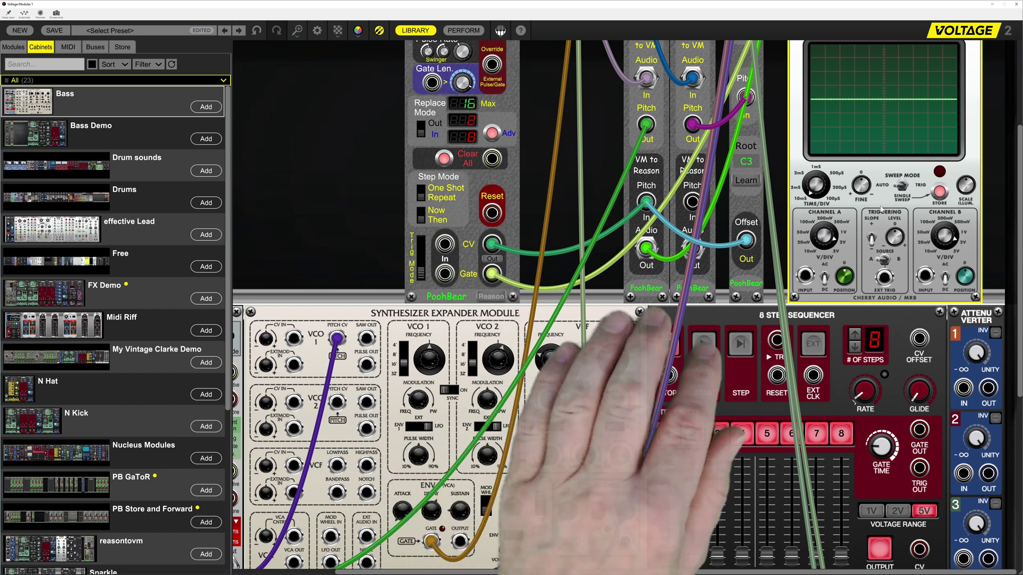
Step: Make room beside the oscilloscope in the upper cabinet and add an Envelope Generator between it and the Transer module
{"action": "scroll", "coordinate": [878, 214], "scroll_direction": "up", "scroll_amount": 2}
{"action": "left_click_drag", "start_coordinate": [837, 113], "coordinate": [905, 117]}
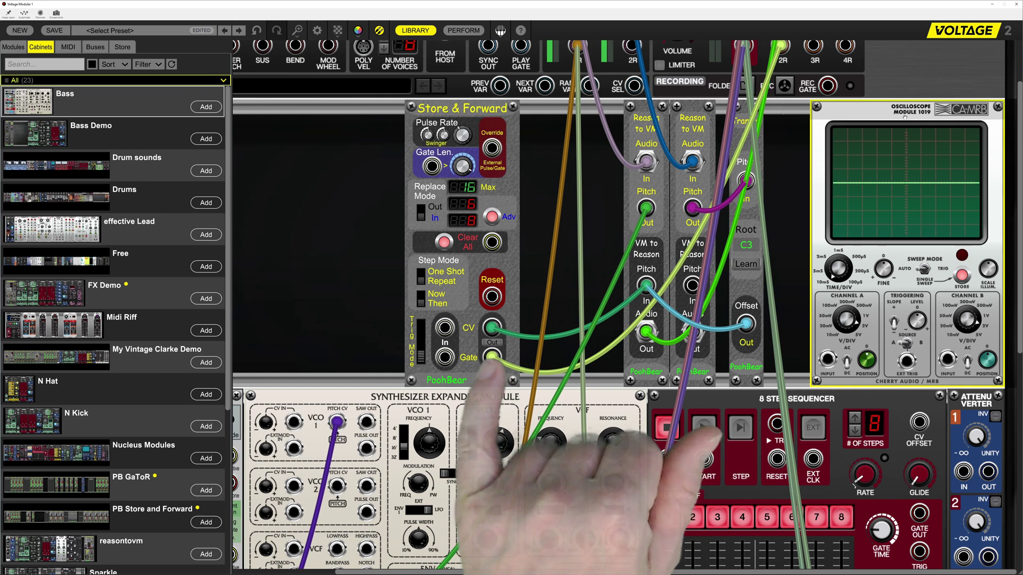
{"action": "right_click", "coordinate": [808, 175]}
{"action": "mouse_move", "coordinate": [788, 175]}
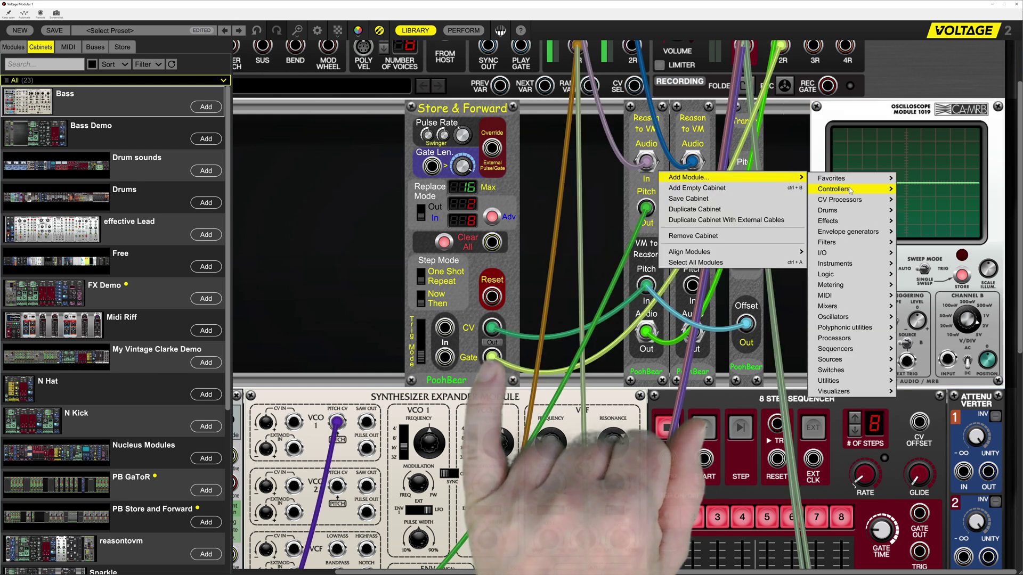
{"action": "mouse_move", "coordinate": [848, 232]}
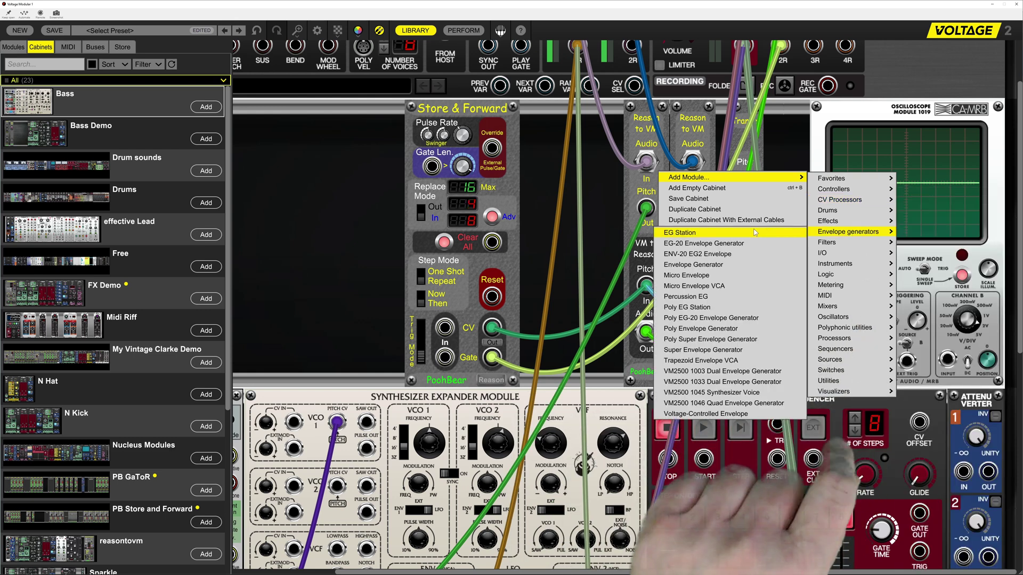
{"action": "left_click", "coordinate": [722, 267]}
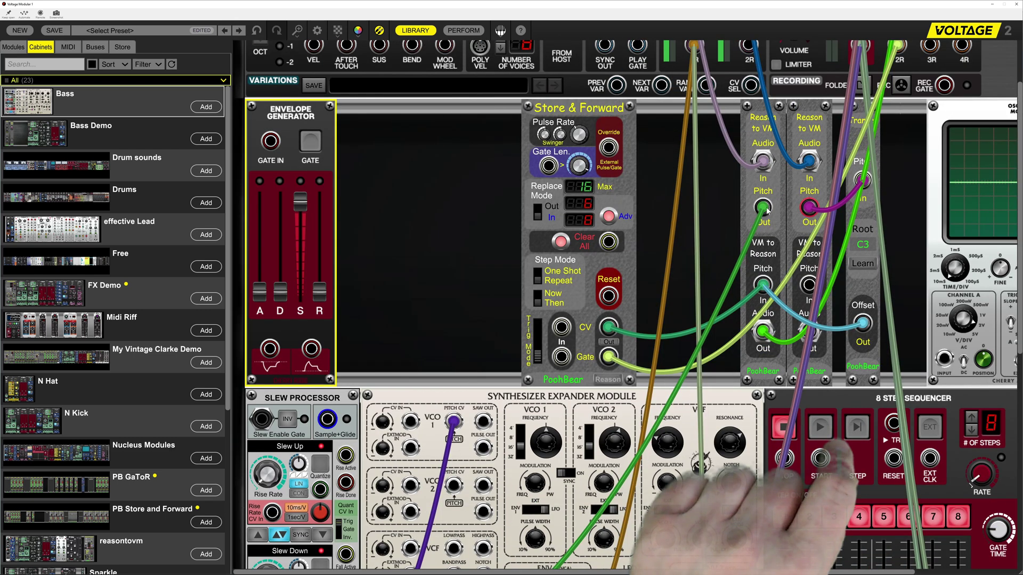
{"action": "left_click_drag", "start_coordinate": [306, 109], "coordinate": [933, 161]}
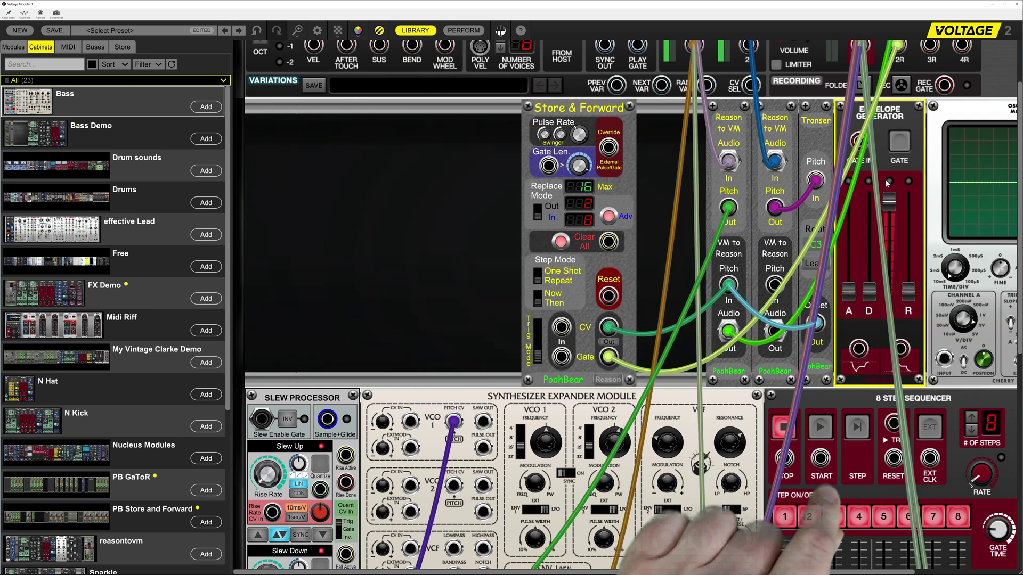
Step: Lengthen the Envelope Generator's release and patch it between Store & Forward's gate output and the oscilloscope's channel A input
{"action": "left_click_drag", "start_coordinate": [908, 290], "coordinate": [909, 236]}
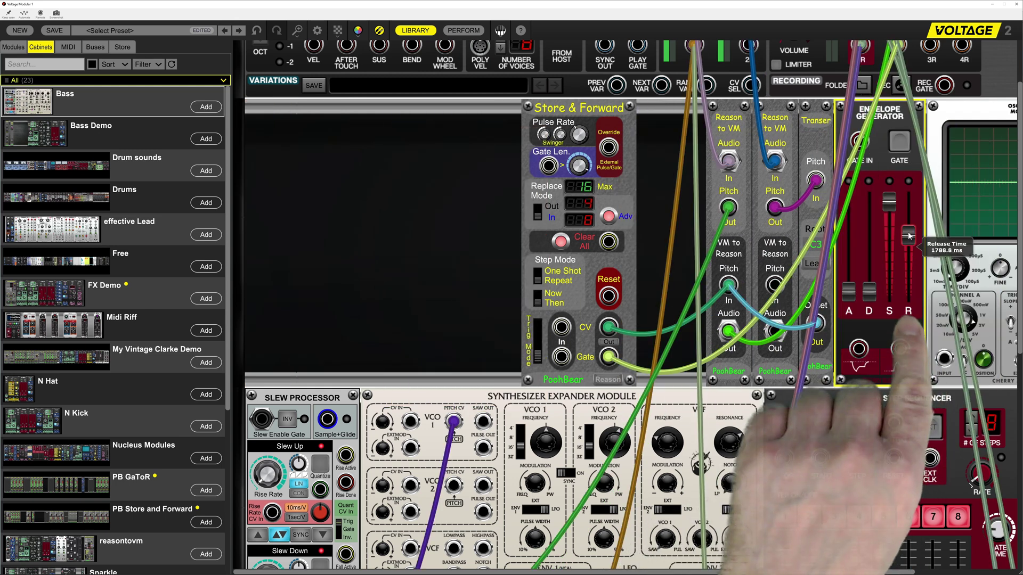
{"action": "left_click_drag", "start_coordinate": [859, 142], "coordinate": [607, 357]}
{"action": "left_click_drag", "start_coordinate": [900, 349], "coordinate": [944, 363]}
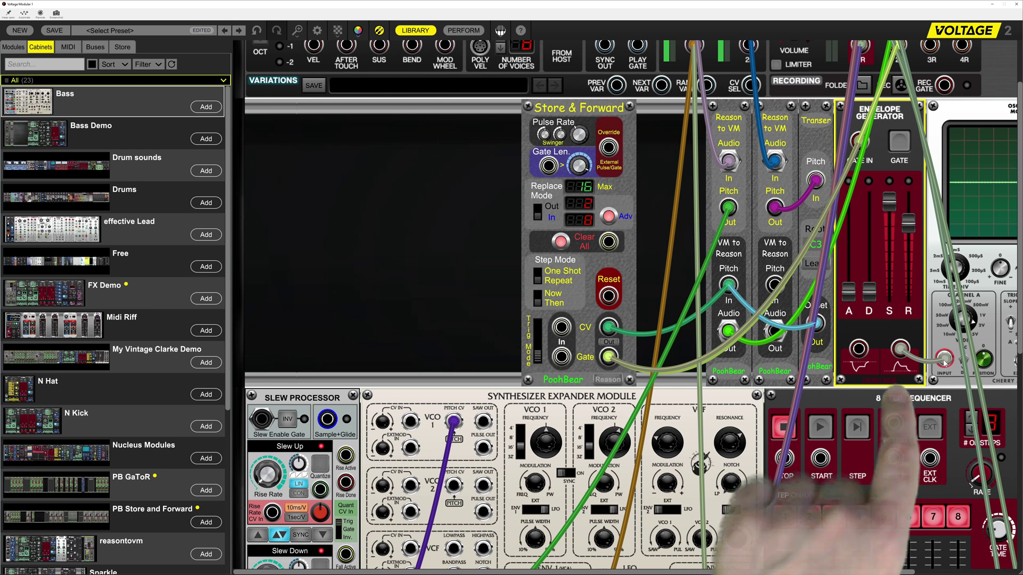
{"action": "left_click", "coordinate": [615, 343]}
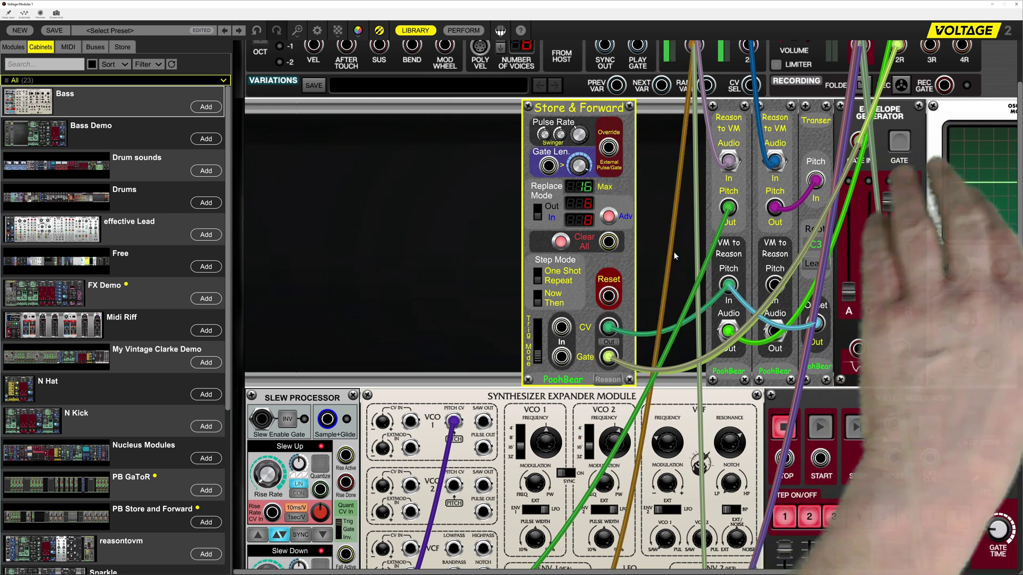
Step: Add a Flip Flop Switcher to the upper cabinet and place it between the Envelope Generator and the oscilloscope
{"action": "right_click", "coordinate": [357, 208]}
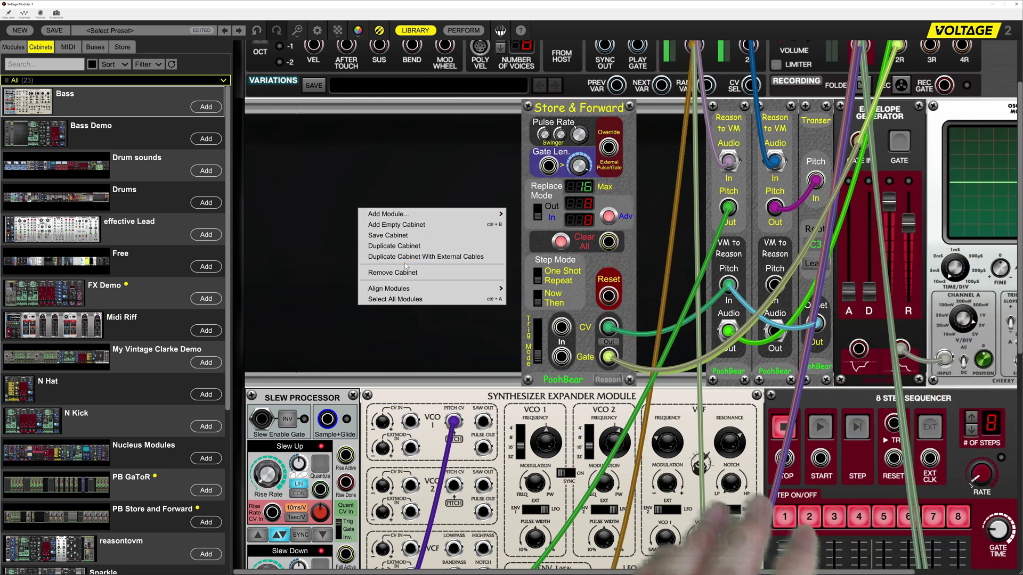
{"action": "mouse_move", "coordinate": [446, 216]}
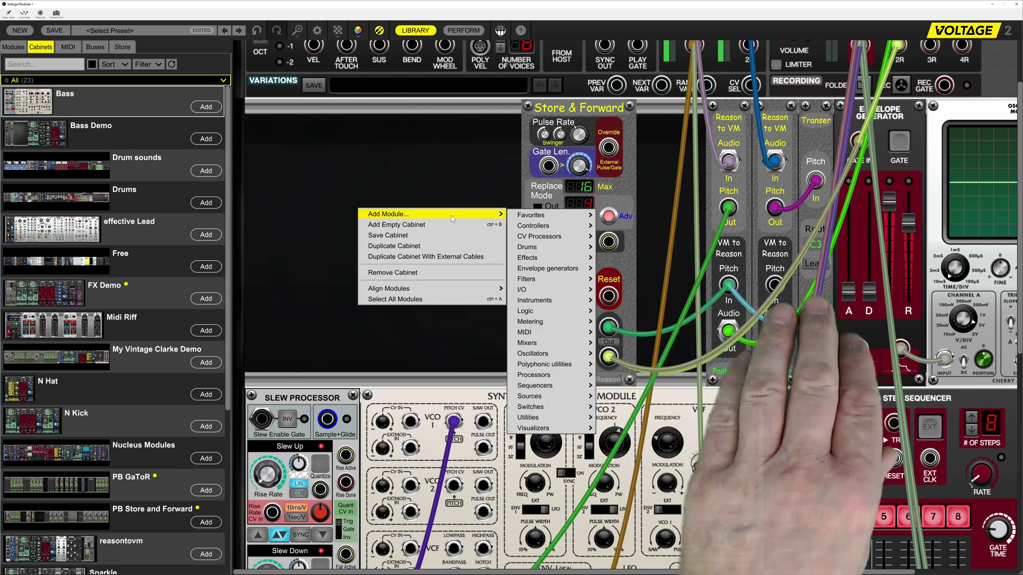
{"action": "mouse_move", "coordinate": [535, 420]}
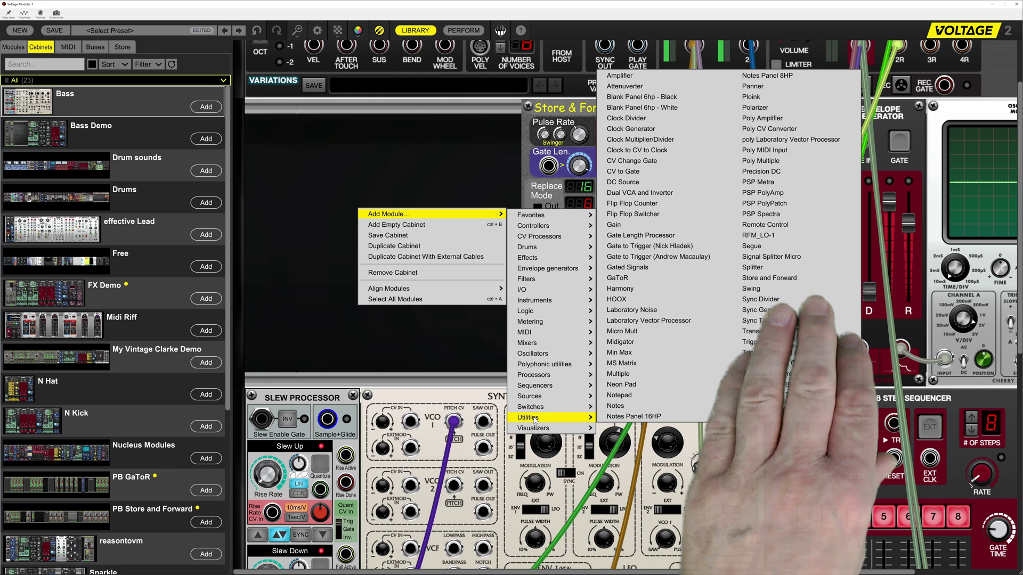
{"action": "left_click", "coordinate": [647, 214]}
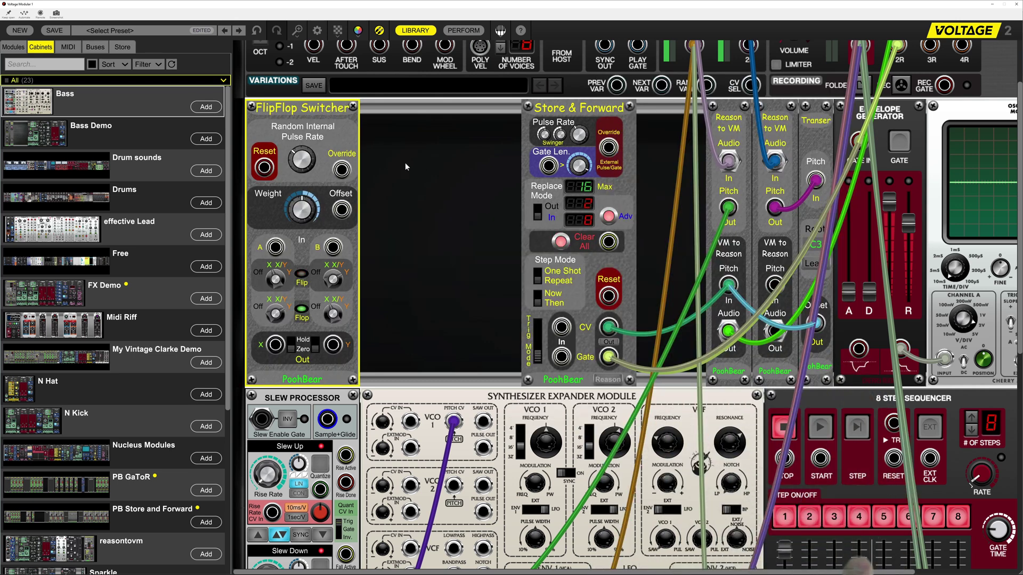
{"action": "left_click_drag", "start_coordinate": [296, 111], "coordinate": [867, 148]}
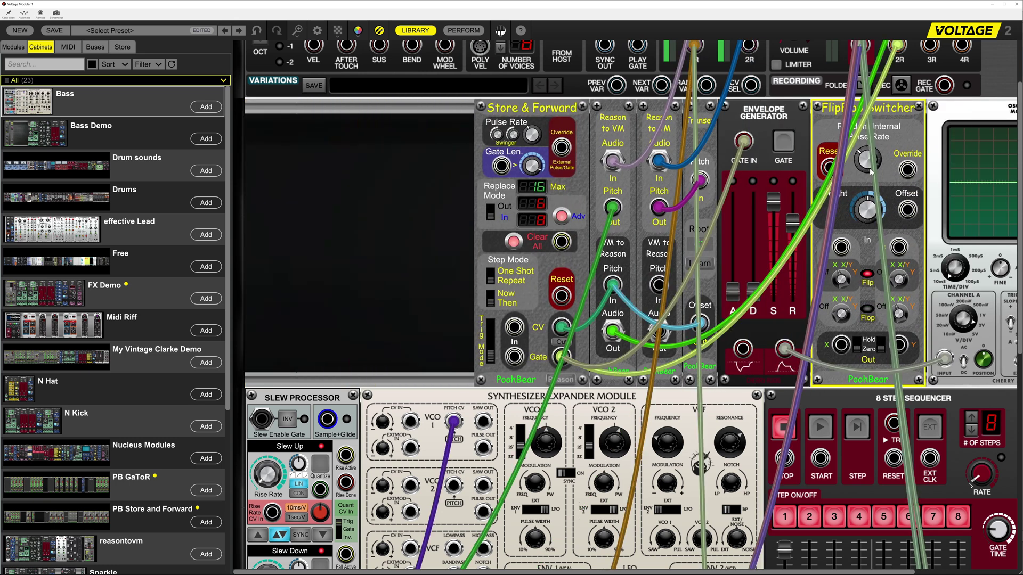
Step: Patch the Envelope Generator's positive output into the Flip Flop Switcher's Override input
{"action": "left_click", "coordinate": [785, 341]}
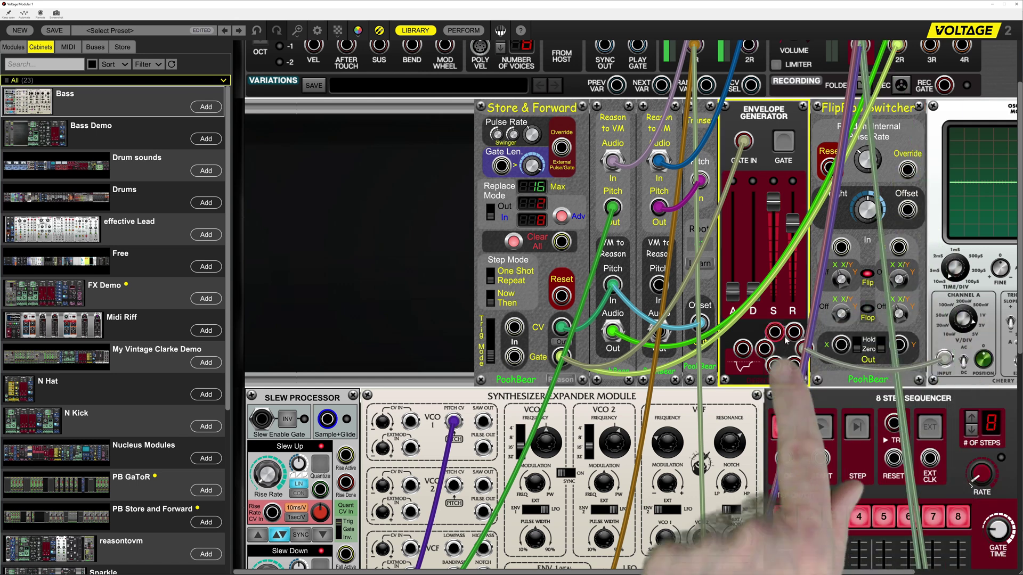
{"action": "left_click_drag", "start_coordinate": [786, 341], "coordinate": [859, 252]}
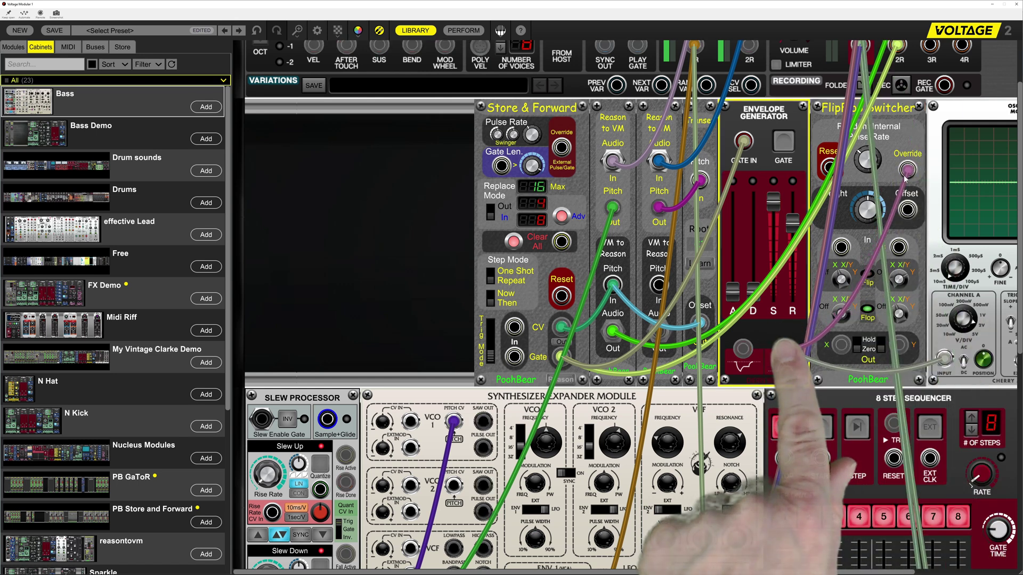
{"action": "left_click_drag", "start_coordinate": [905, 177], "coordinate": [907, 171]}
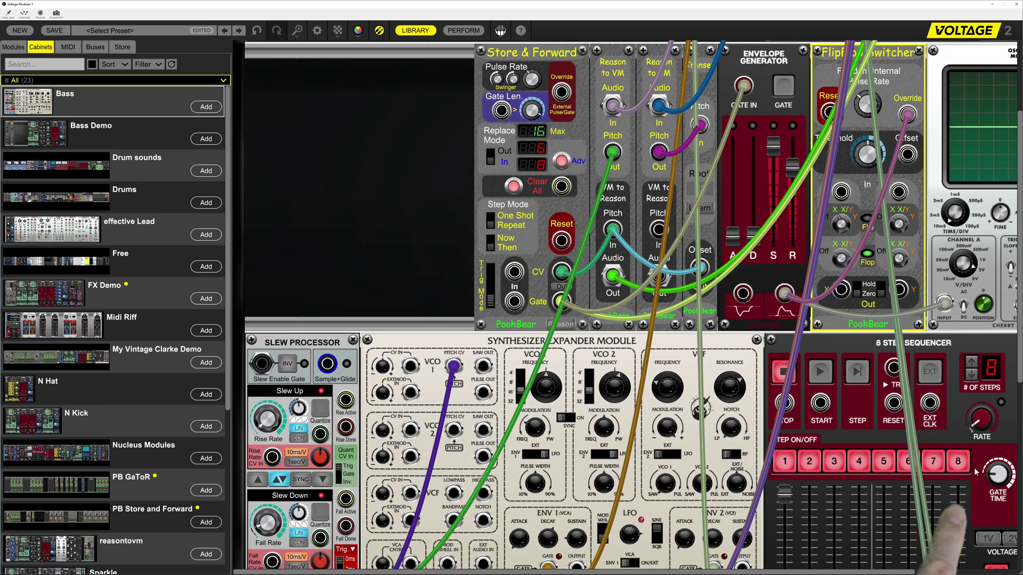
Step: Patch the 8 Step Sequencer's CV output into the Flip Flop Switcher's first input
{"action": "scroll", "coordinate": [974, 471], "scroll_direction": "down", "scroll_amount": 3}
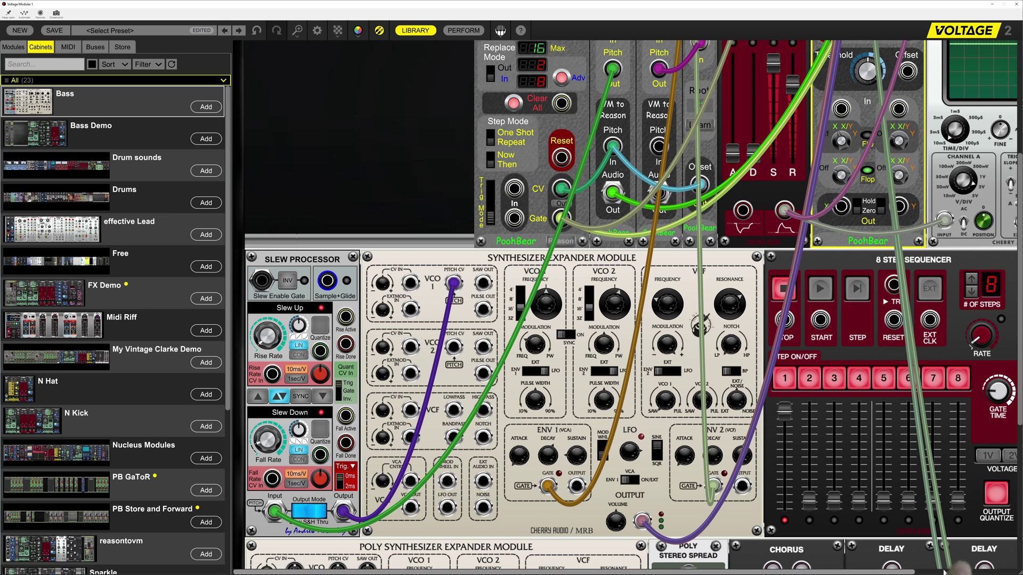
{"action": "scroll", "coordinate": [943, 571], "scroll_direction": "right", "scroll_amount": 2}
{"action": "left_click_drag", "start_coordinate": [918, 497], "coordinate": [726, 111]}
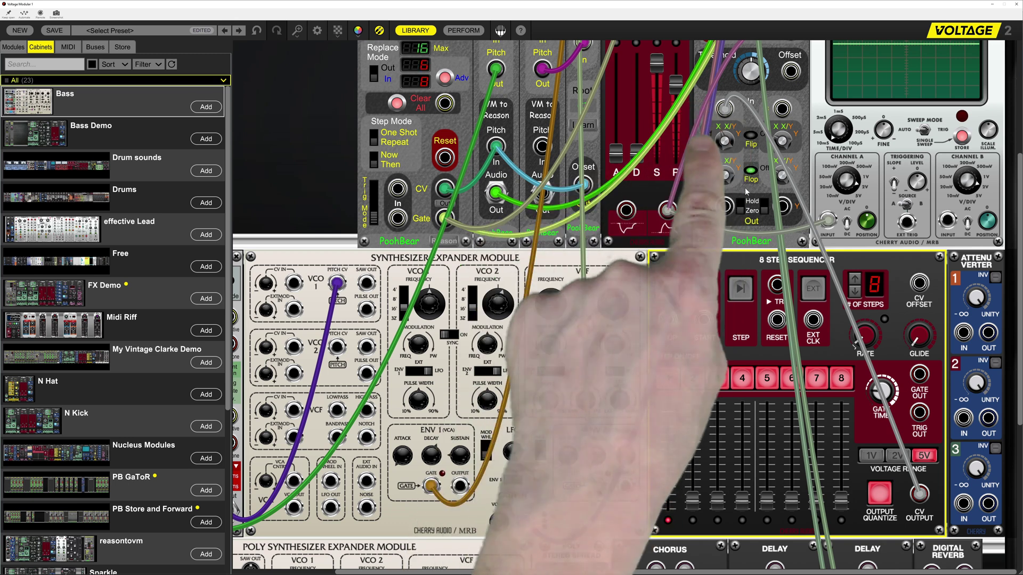
Step: Patch the Flip Flop Switcher's first output to host aux output 4R
{"action": "left_click_drag", "start_coordinate": [725, 205], "coordinate": [759, 223]}
{"action": "scroll", "coordinate": [724, 223], "scroll_direction": "up", "scroll_amount": 2}
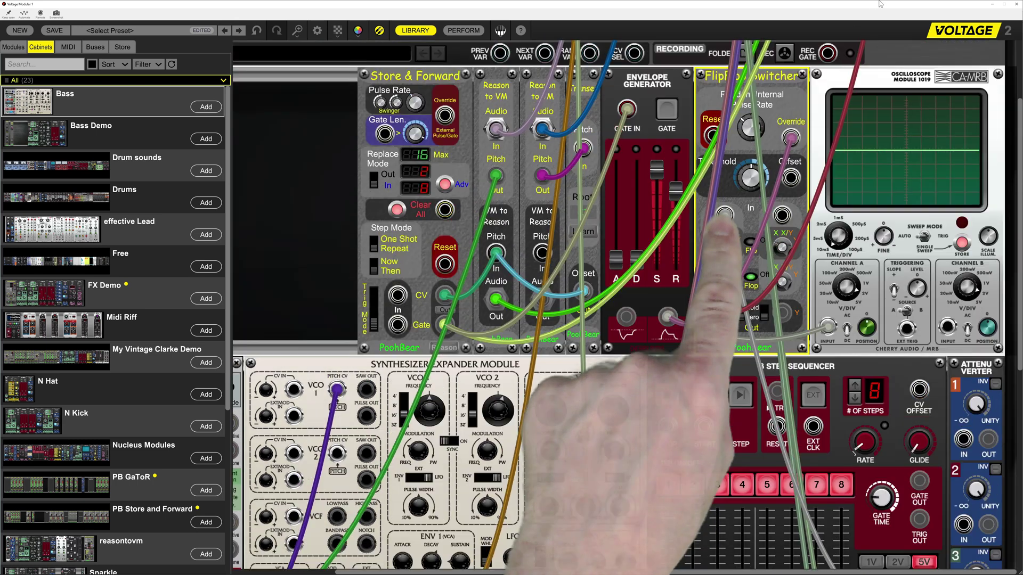
{"action": "scroll", "coordinate": [725, 224], "scroll_direction": "up", "scroll_amount": 2}
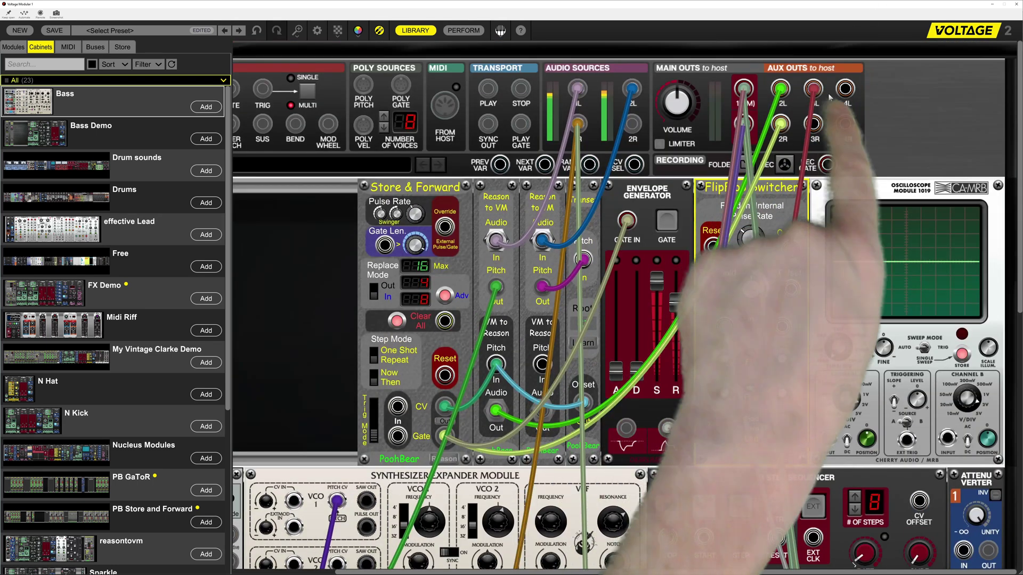
{"action": "left_click_drag", "start_coordinate": [843, 94], "coordinate": [847, 124]}
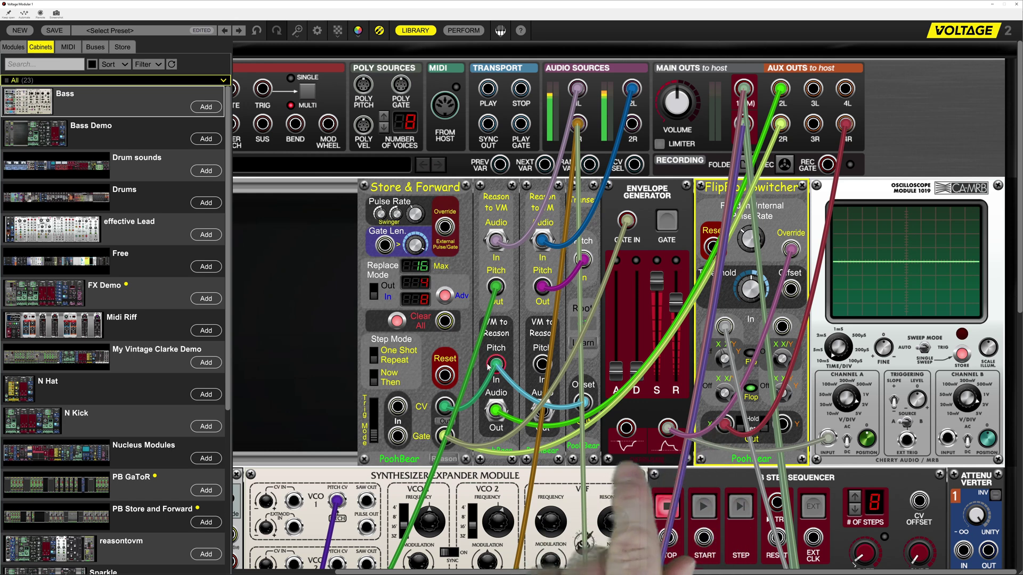
{"action": "left_click", "coordinate": [448, 423]}
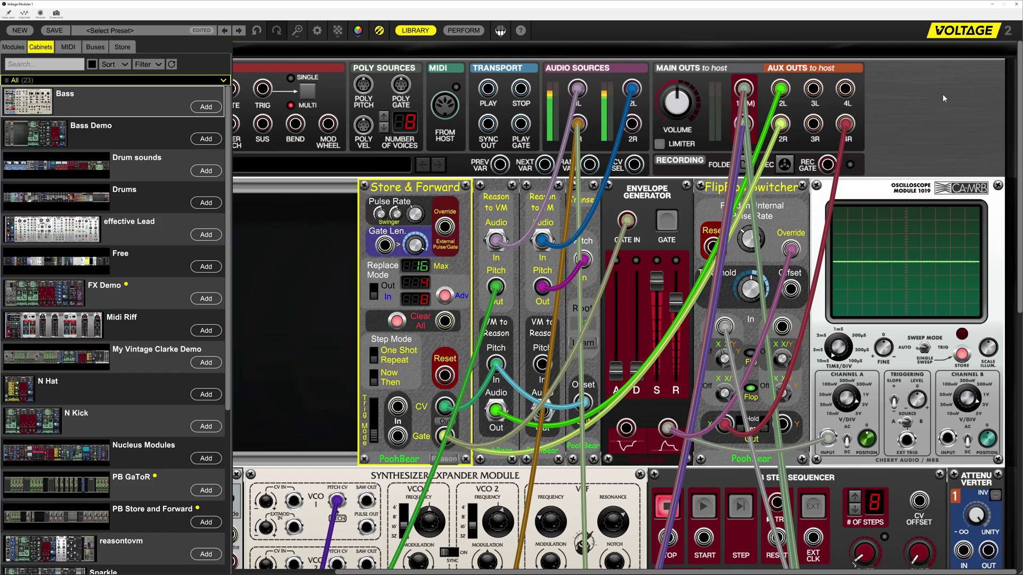
Step: Switch to Reason and add the UJAM BM-VICE instrument below the lower ModPanel 8
{"action": "left_click", "coordinate": [1016, 5]}
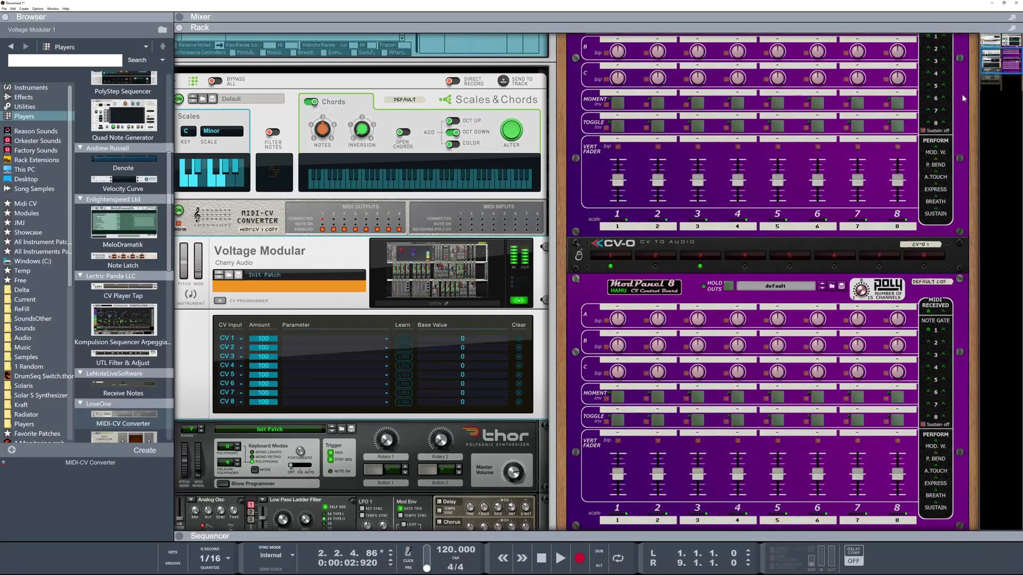
{"action": "left_click_drag", "start_coordinate": [975, 294], "coordinate": [869, 199]}
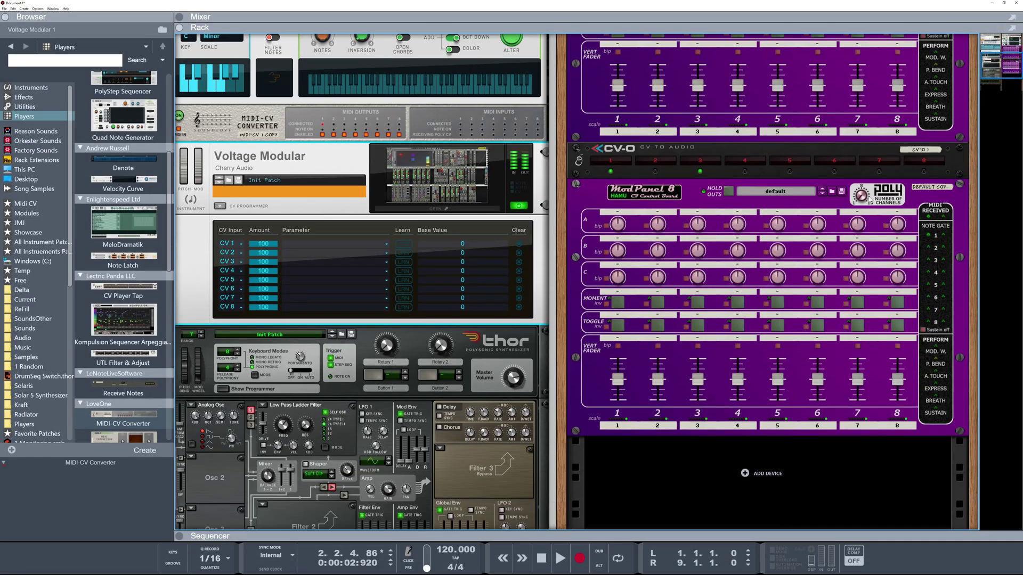
{"action": "mouse_move", "coordinate": [834, 485]}
{"action": "mouse_move", "coordinate": [874, 573]}
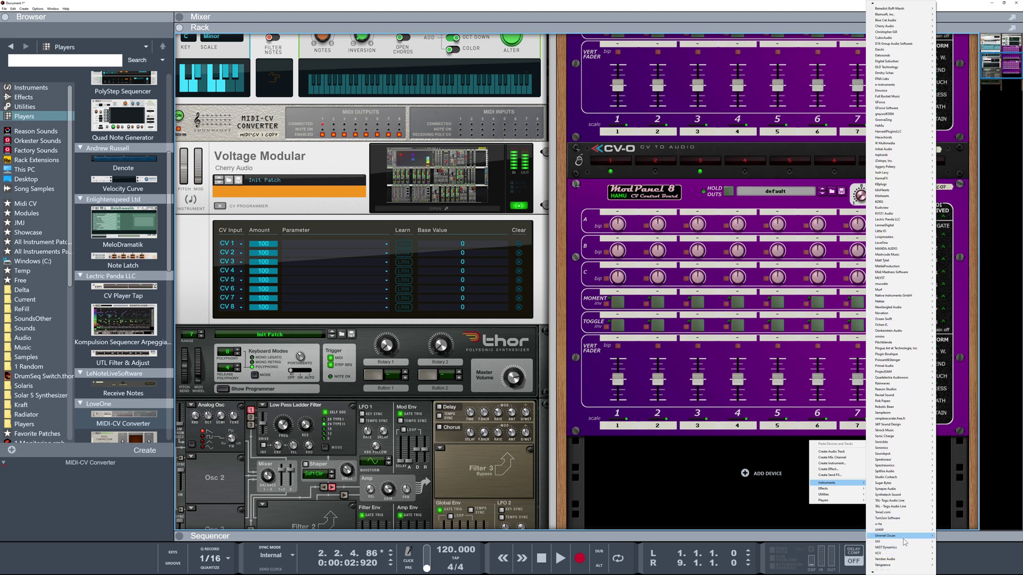
{"action": "mouse_move", "coordinate": [909, 533]}
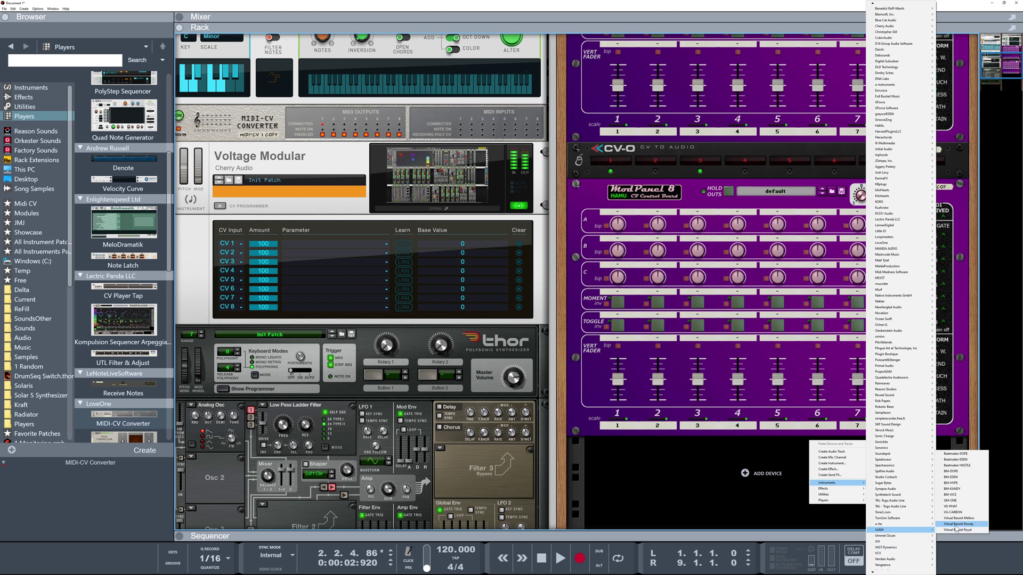
{"action": "left_click", "coordinate": [958, 496]}
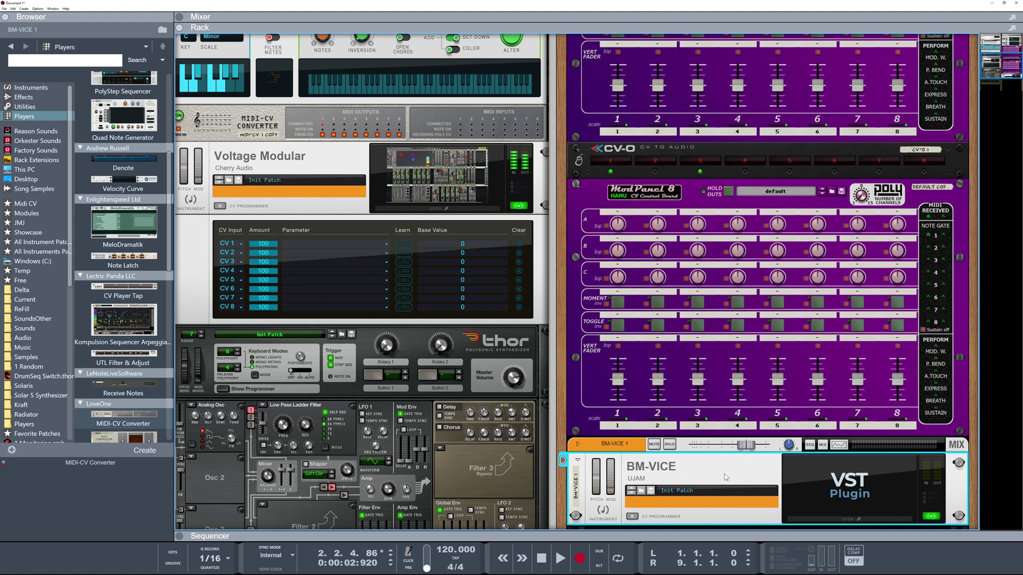
{"action": "scroll", "coordinate": [707, 474], "scroll_direction": "down", "scroll_amount": 2}
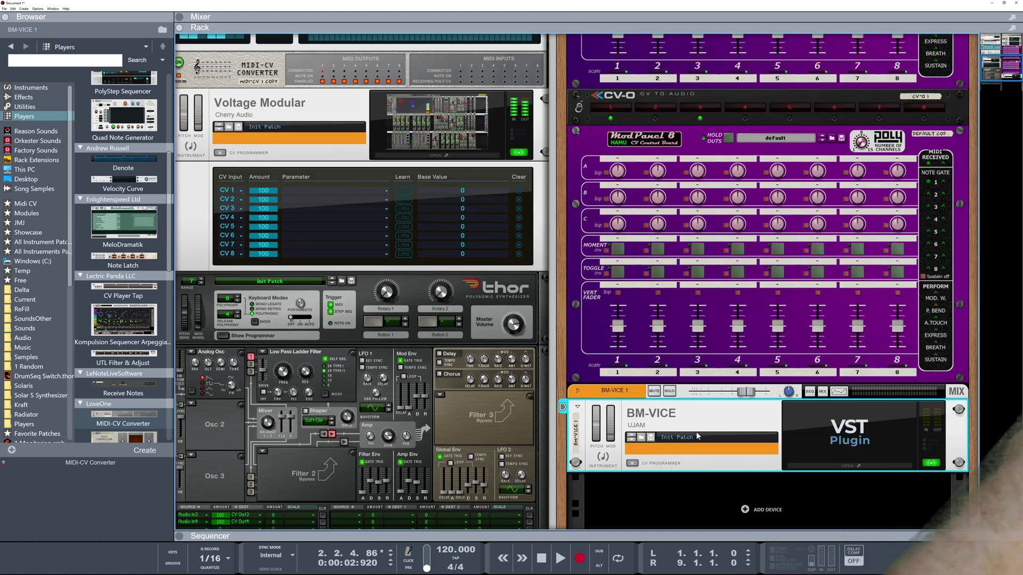
Step: On the rear of the rack, connect Voltage Modular's optional audio output 8 to Thor's Audio In 1
{"action": "key", "text": "Tab"}
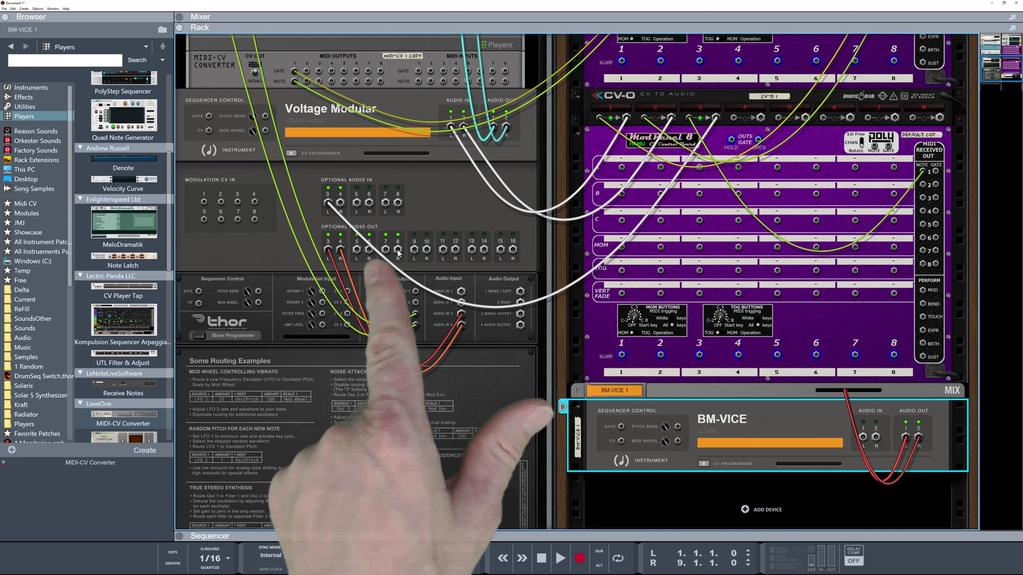
{"action": "left_click_drag", "start_coordinate": [397, 254], "coordinate": [464, 285]}
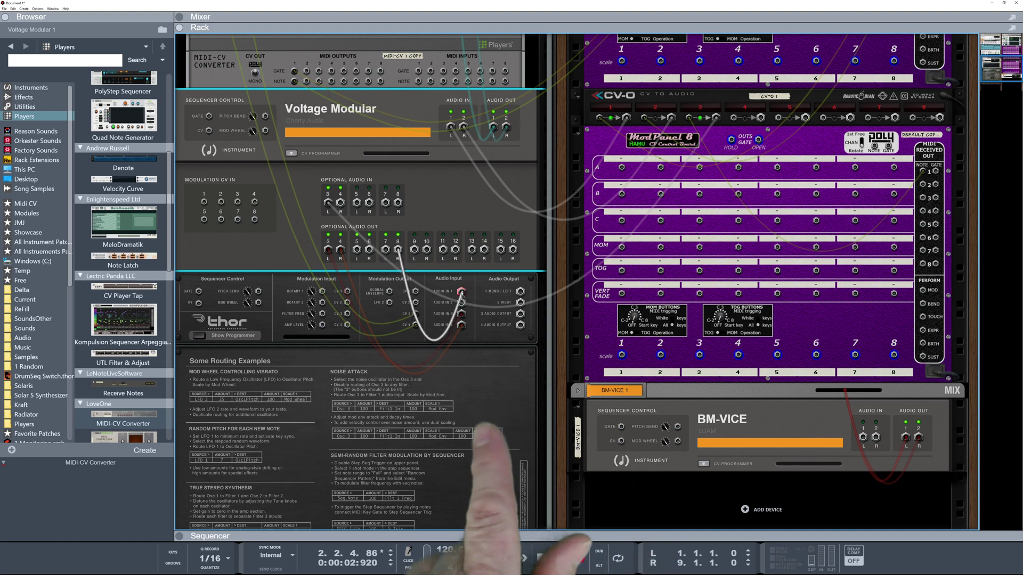
{"action": "key", "text": "l"}
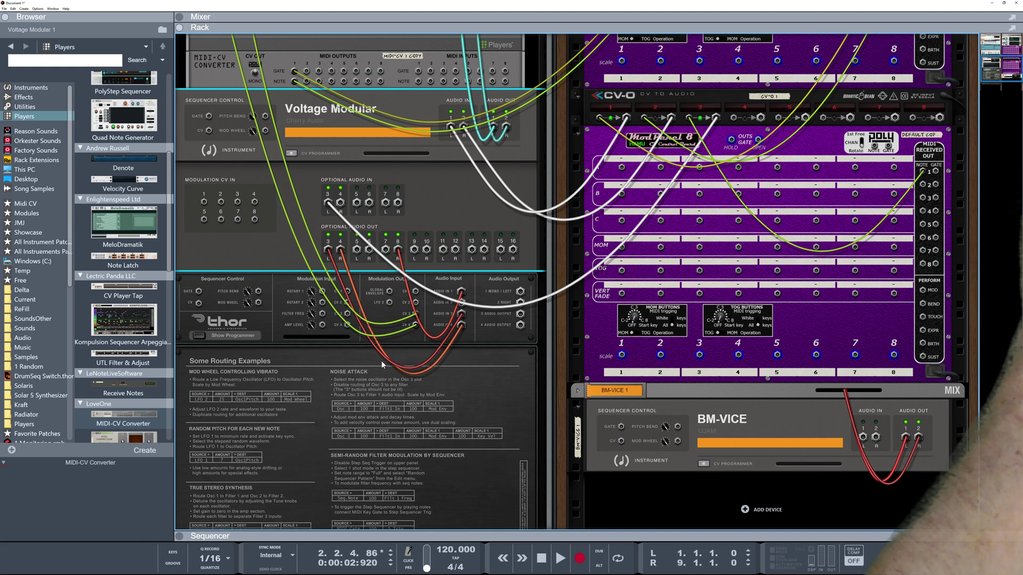
Step: In Thor's modulation matrix, route Audio In1 to CV Out1 with an amount of 100
{"action": "key", "text": "Tab"}
{"action": "left_click", "coordinate": [199, 425]}
{"action": "left_click", "coordinate": [221, 437]}
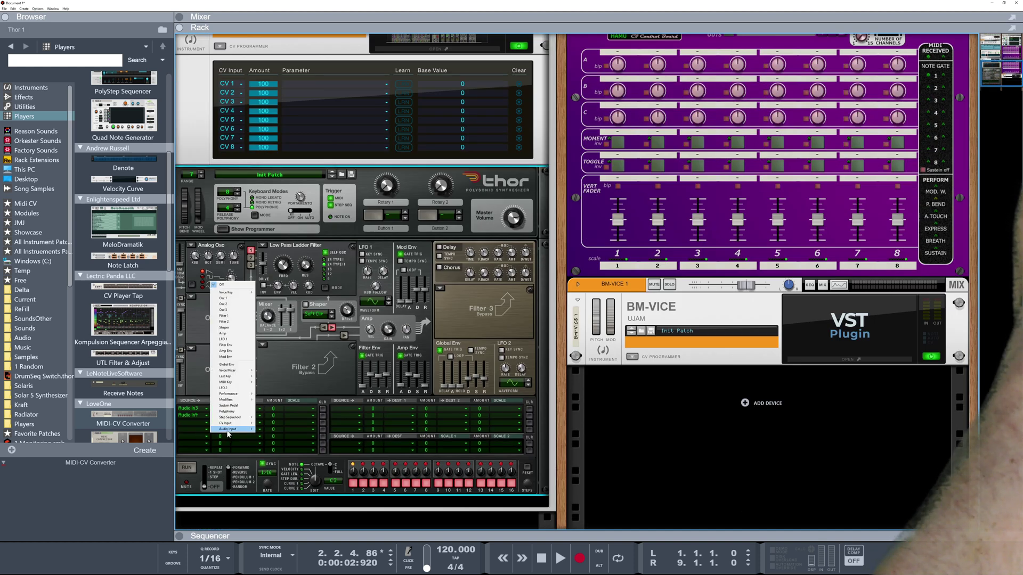
{"action": "left_click", "coordinate": [264, 429]}
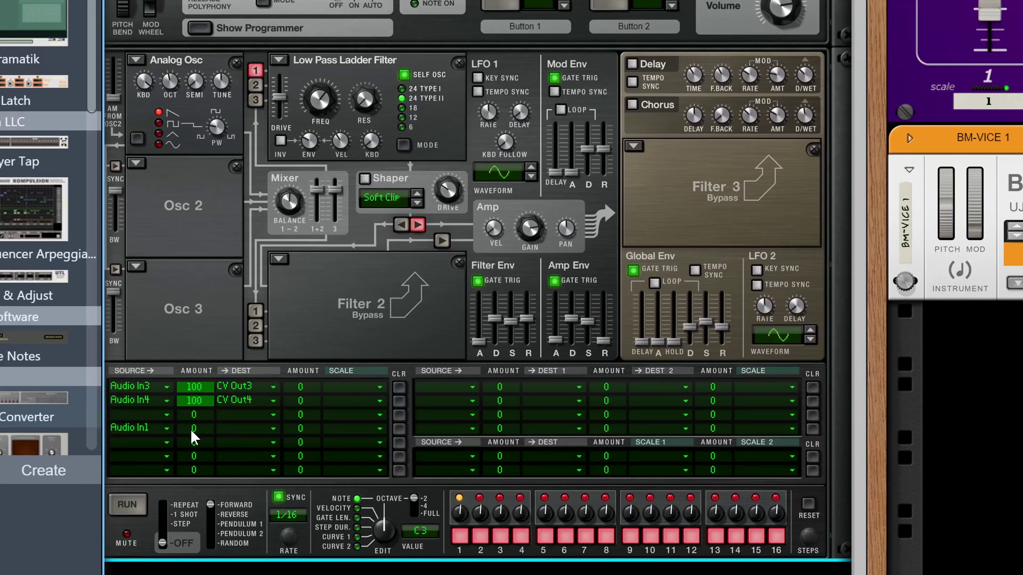
{"action": "left_click_drag", "start_coordinate": [193, 437], "coordinate": [234, 307]}
{"action": "left_click", "coordinate": [273, 429]}
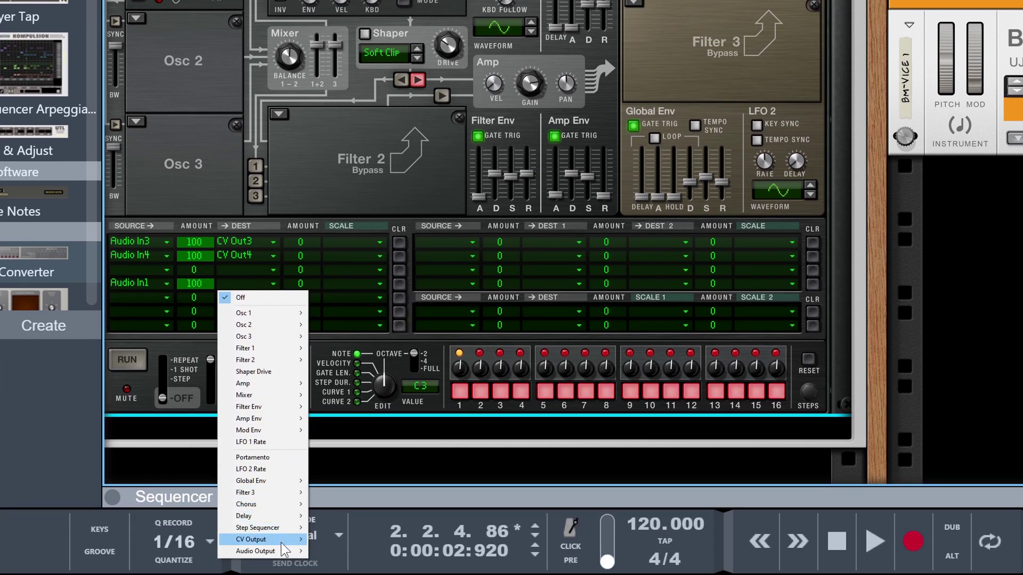
{"action": "mouse_move", "coordinate": [297, 539]}
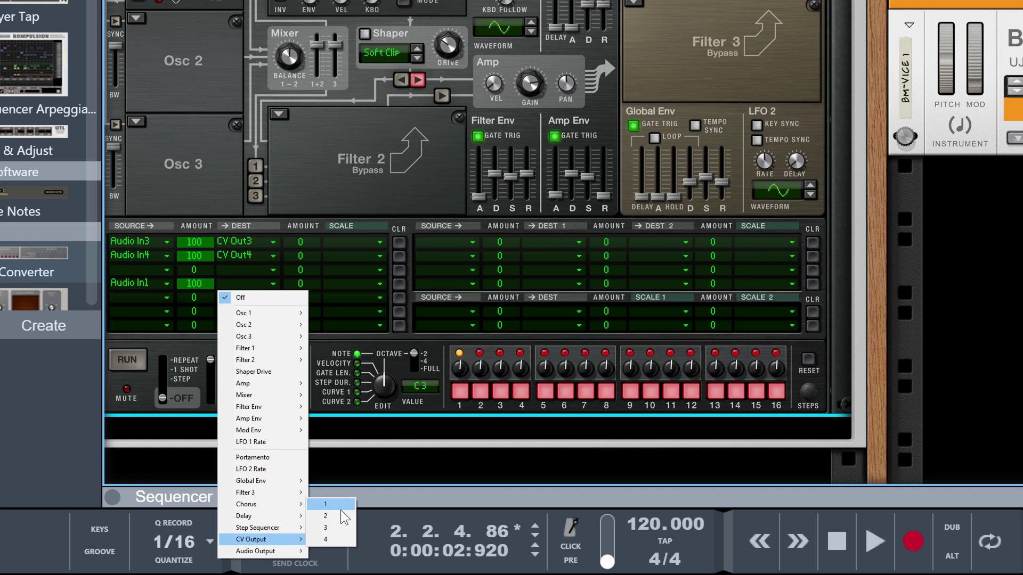
{"action": "left_click", "coordinate": [326, 505]}
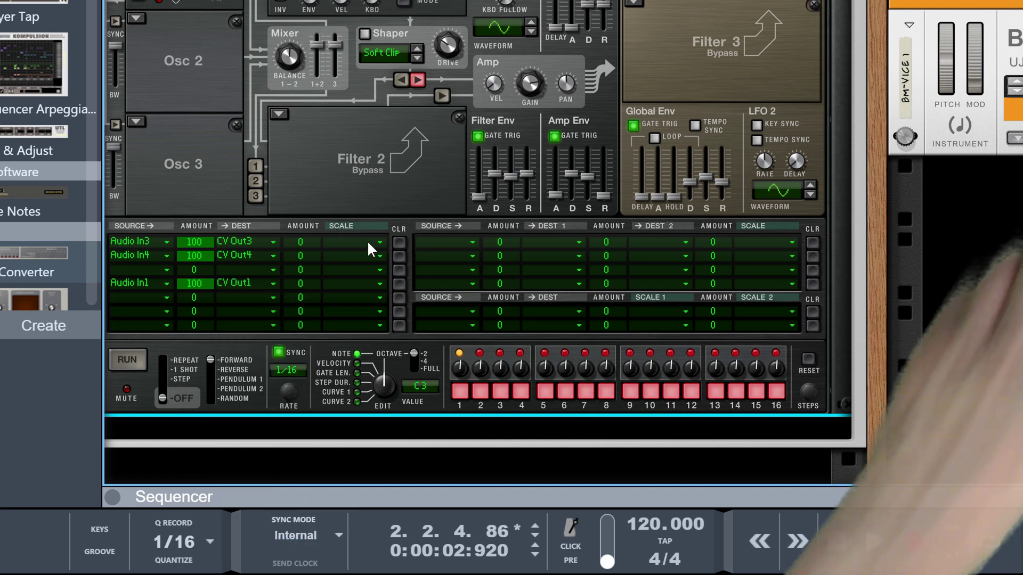
Step: On the rear of the rack, connect Thor's CV 1 modulation output to BM-VICE's sequencer control gate input
{"action": "key", "text": "Tab"}
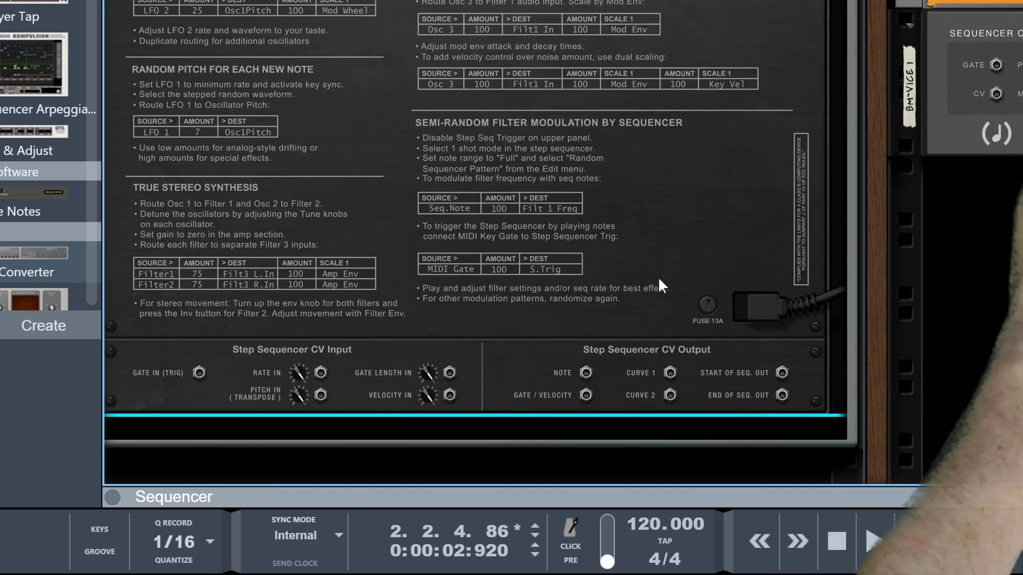
{"action": "scroll", "coordinate": [617, 197], "scroll_direction": "up", "scroll_amount": 4}
{"action": "scroll", "coordinate": [621, 203], "scroll_direction": "up", "scroll_amount": 2}
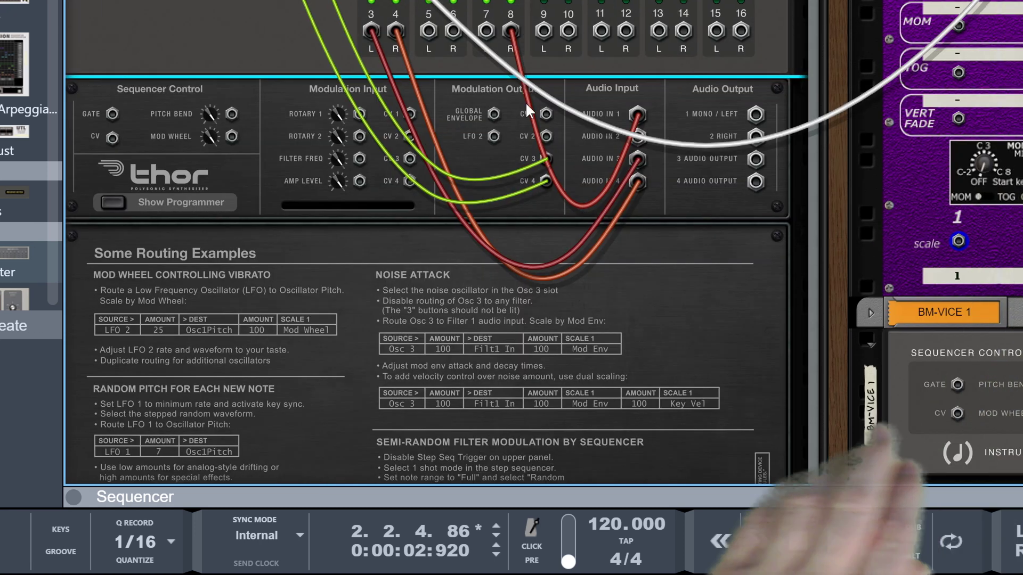
{"action": "left_click_drag", "start_coordinate": [547, 114], "coordinate": [953, 393]}
{"action": "left_click_drag", "start_coordinate": [888, 393], "coordinate": [894, 389]}
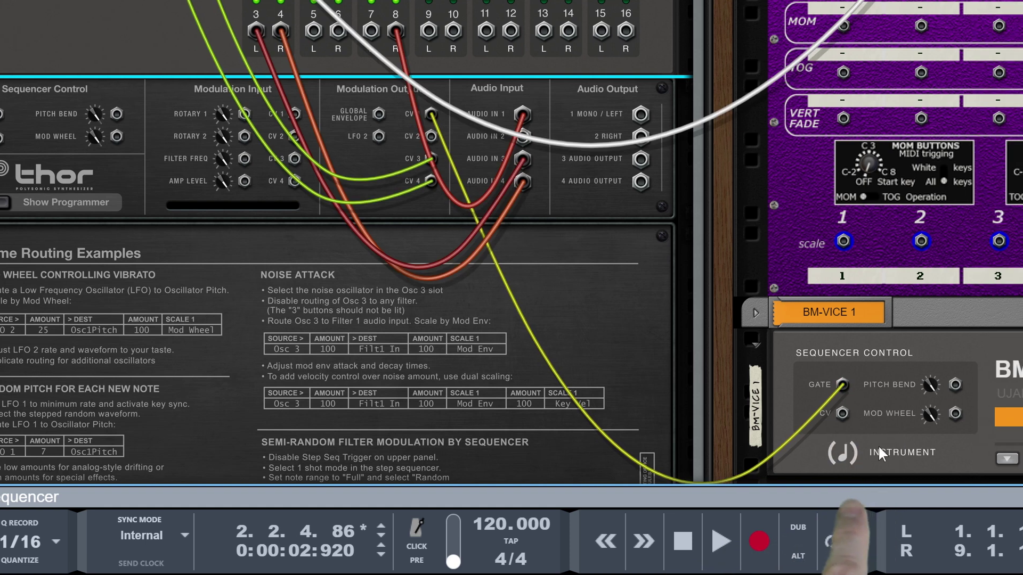
{"action": "scroll", "coordinate": [743, 389], "scroll_direction": "down", "scroll_amount": 4}
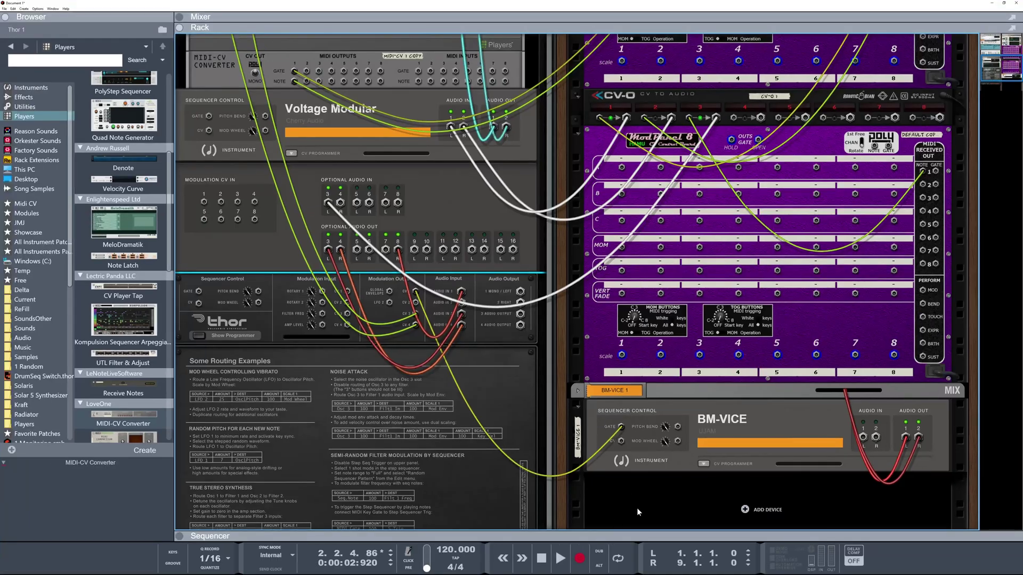
Step: Find the CV8X4 CV Generator by searching Utilities for "cv8", add it below BM-VICE and connect its CV1 output to BM-VICE's CV input
{"action": "right_click", "coordinate": [644, 499]}
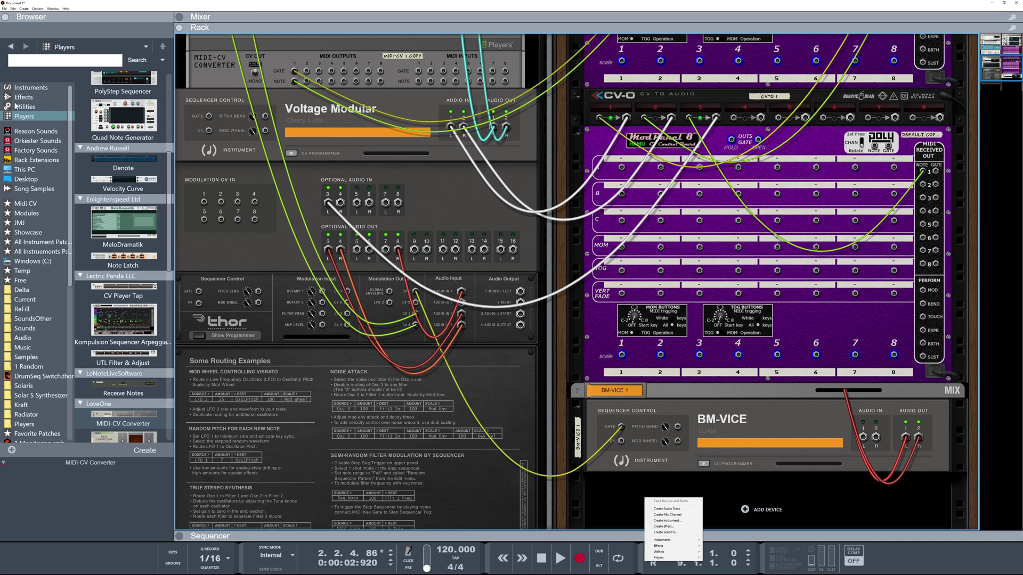
{"action": "left_click", "coordinate": [17, 109]}
{"action": "left_click", "coordinate": [24, 107]}
{"action": "left_click", "coordinate": [26, 62]}
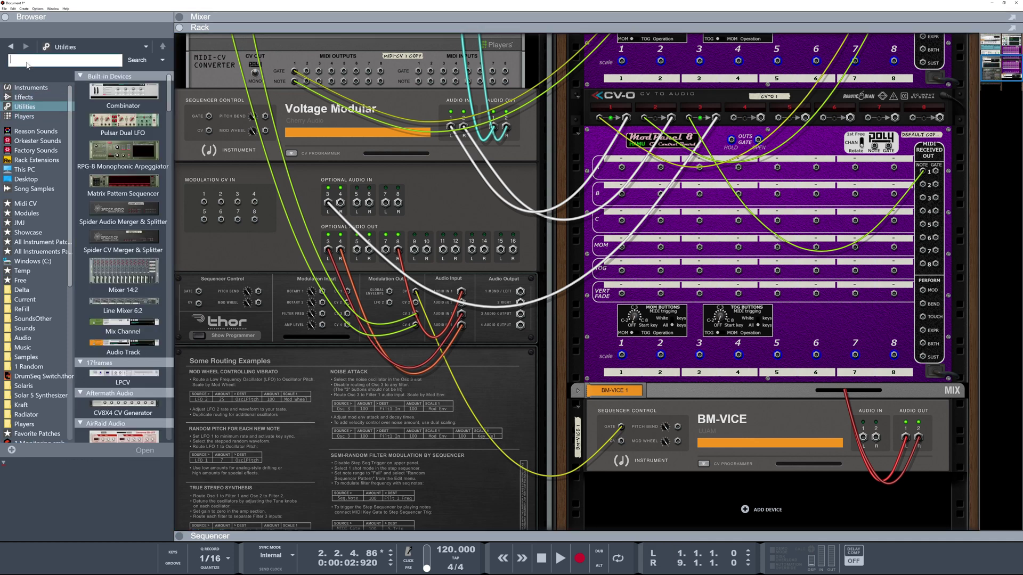
{"action": "type", "text": "cv8"}
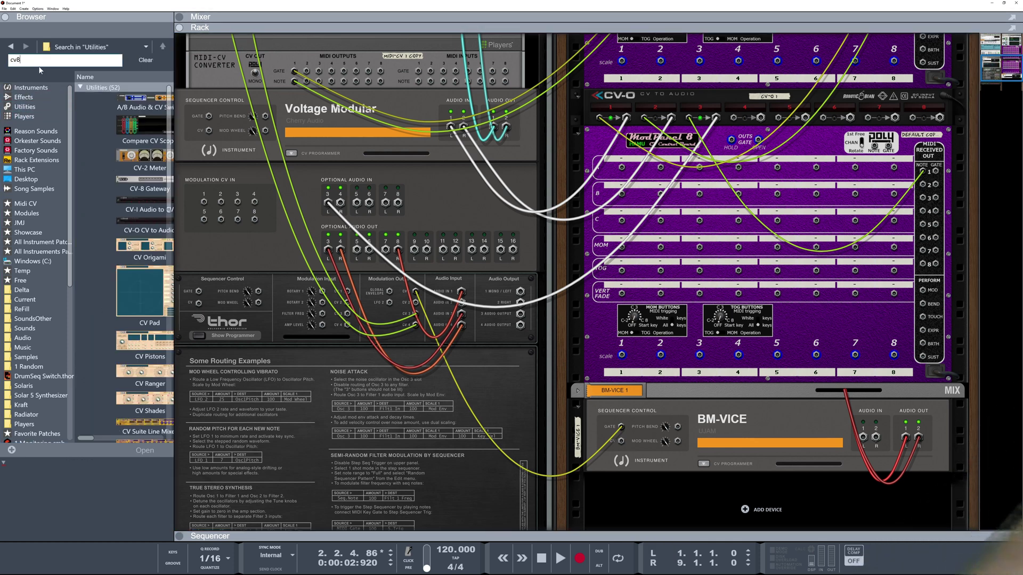
{"action": "left_click_drag", "start_coordinate": [142, 101], "coordinate": [621, 441]}
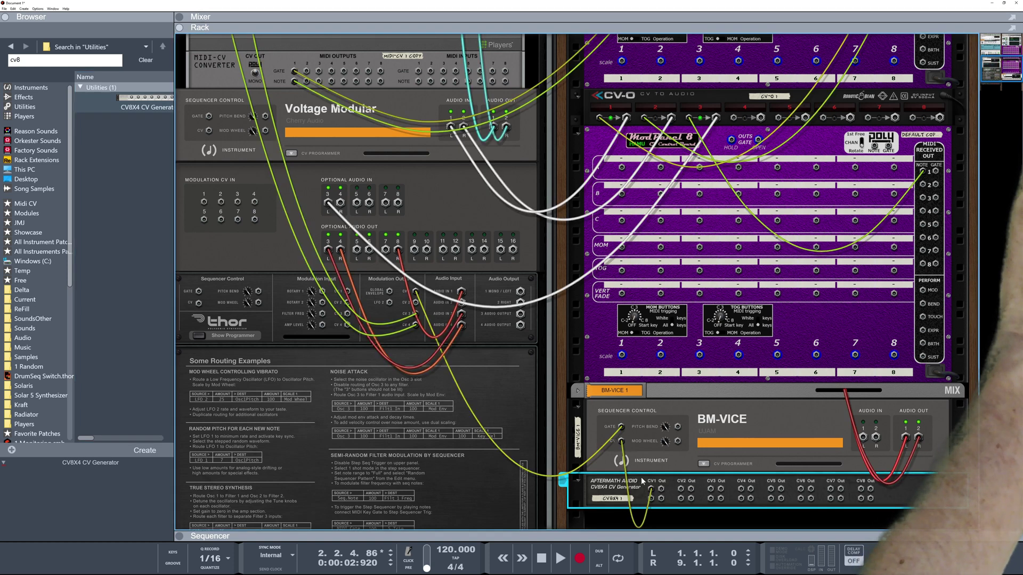
Step: Return to the front of the rack, open BM-VICE's plugin window over the rack and audition its style keys
{"action": "key", "text": "Tab"}
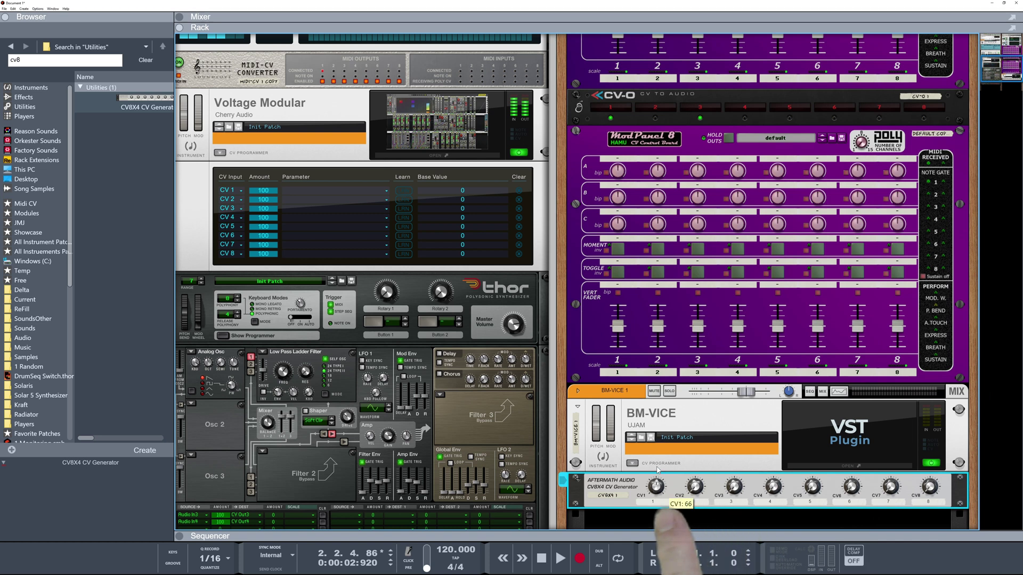
{"action": "left_click", "coordinate": [584, 443]}
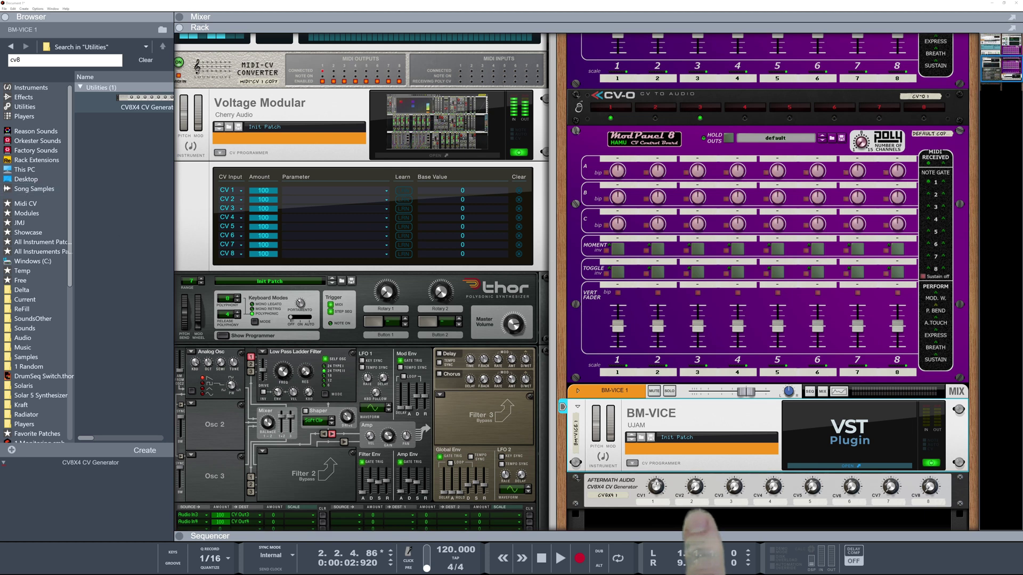
{"action": "left_click_drag", "start_coordinate": [263, 177], "coordinate": [465, 162]}
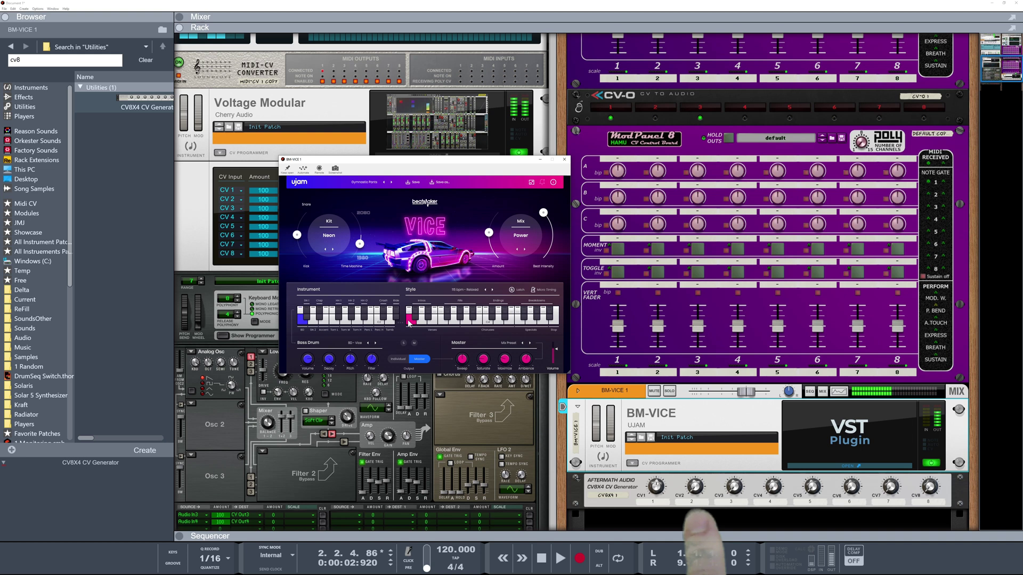
{"action": "left_click", "coordinate": [422, 321]}
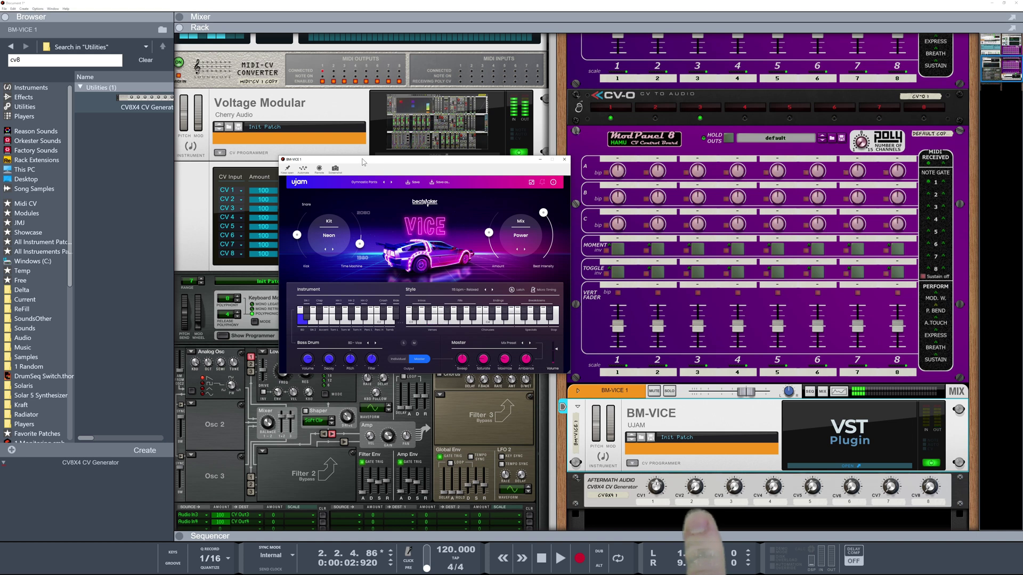
Step: Load the Floppy Disc preset from the Experimental factory presets in BM-VICE
{"action": "mouse_move", "coordinate": [361, 188]}
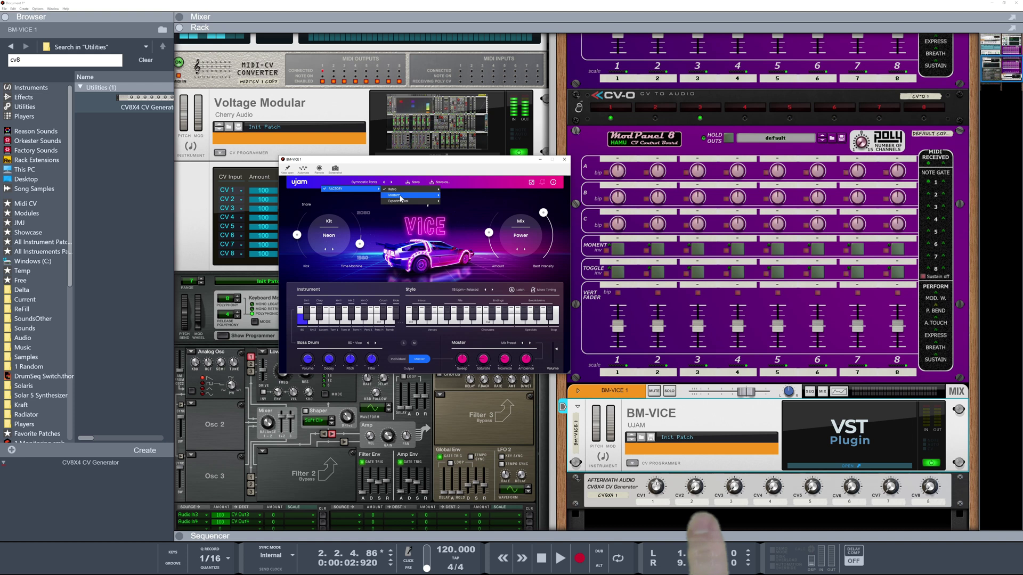
{"action": "mouse_move", "coordinate": [409, 203]}
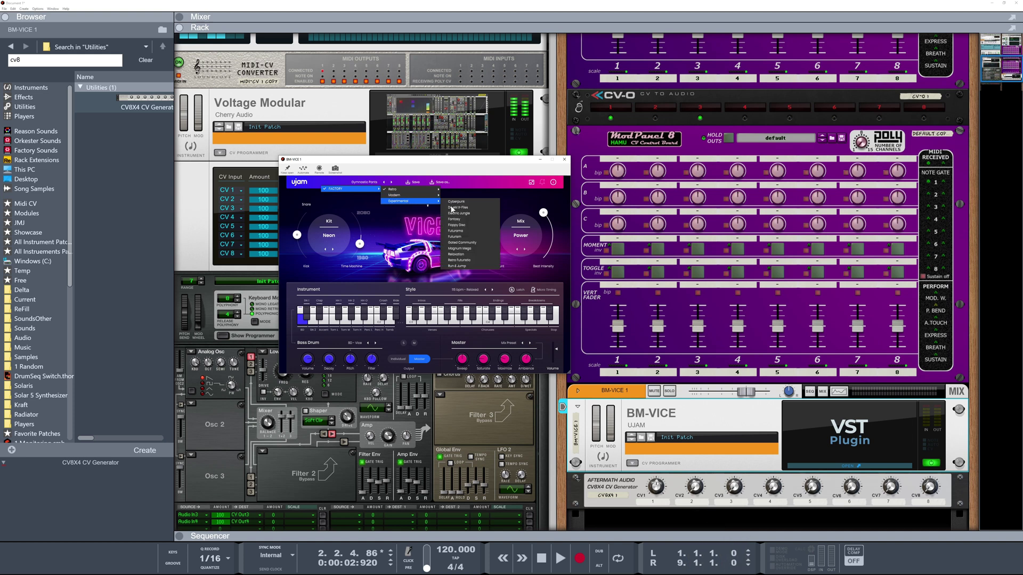
{"action": "left_click", "coordinate": [456, 225]}
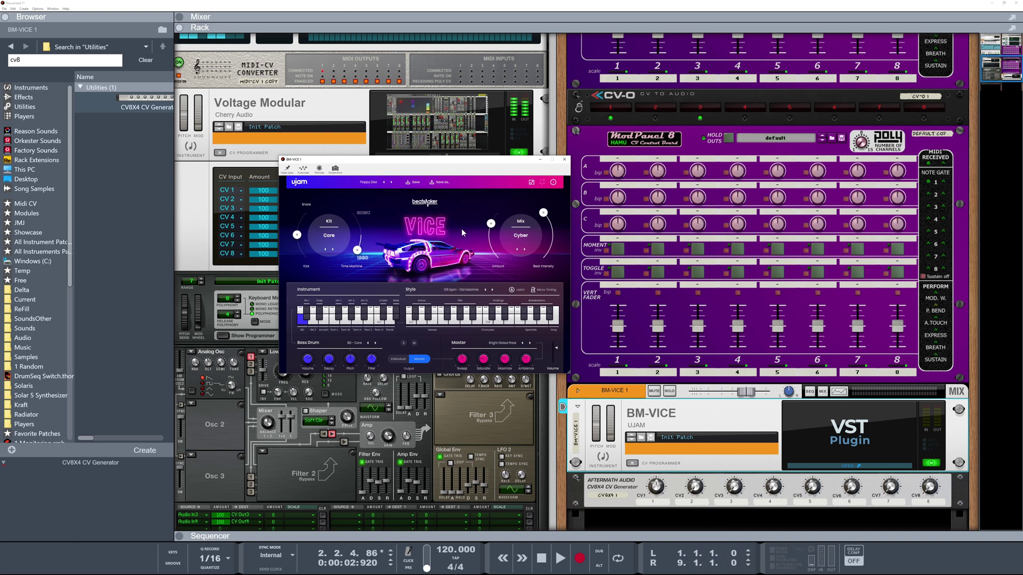
Step: Audition a style key in BM-VICE, check the CV8X4's CV1 knob value and bring back BM-VICE's plugin window
{"action": "left_click", "coordinate": [433, 323]}
{"action": "left_click", "coordinate": [655, 486]}
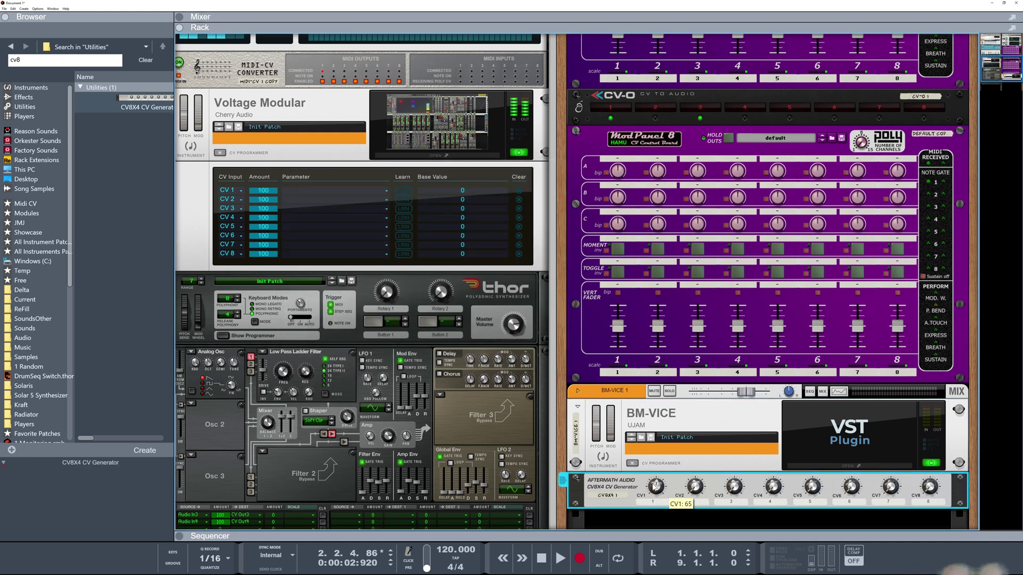
{"action": "left_click", "coordinate": [811, 427]}
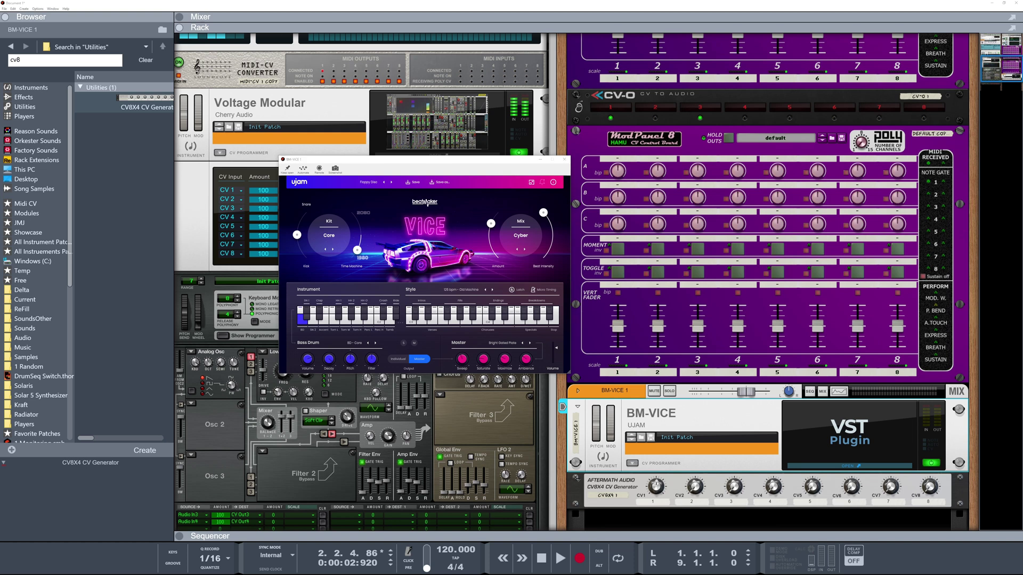
Step: In Voltage Modular, switch on the Store & Forward module's Out and watch the style keys respond in BM-VICE's plugin window
{"action": "left_click", "coordinate": [432, 122]}
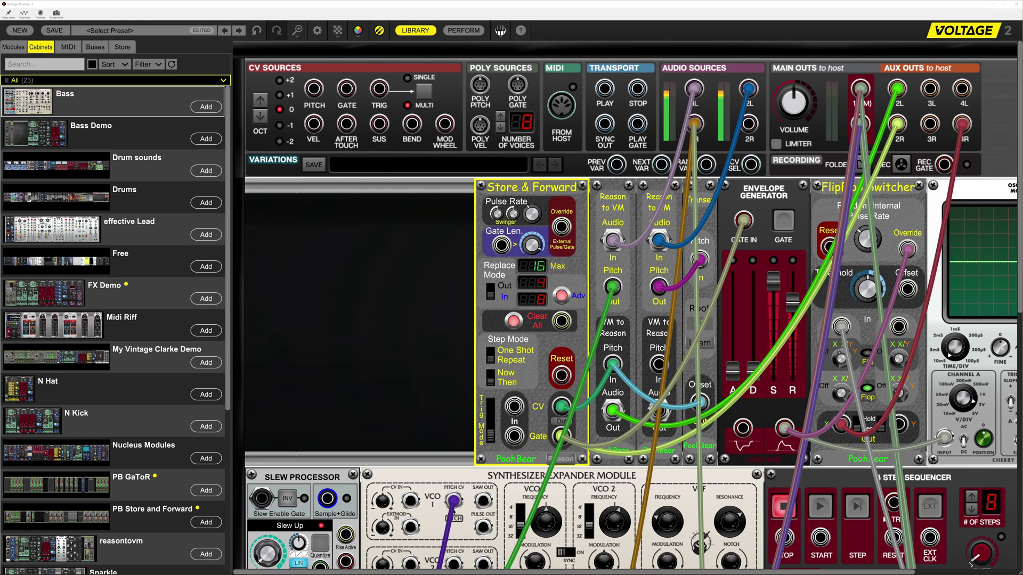
{"action": "left_click", "coordinate": [559, 422]}
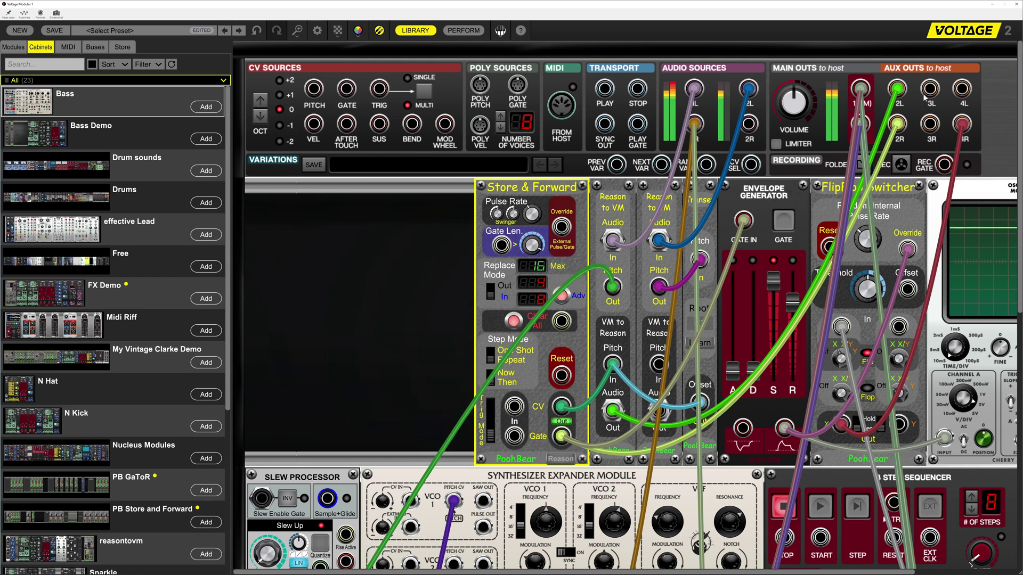
{"action": "left_click", "coordinate": [1015, 8]}
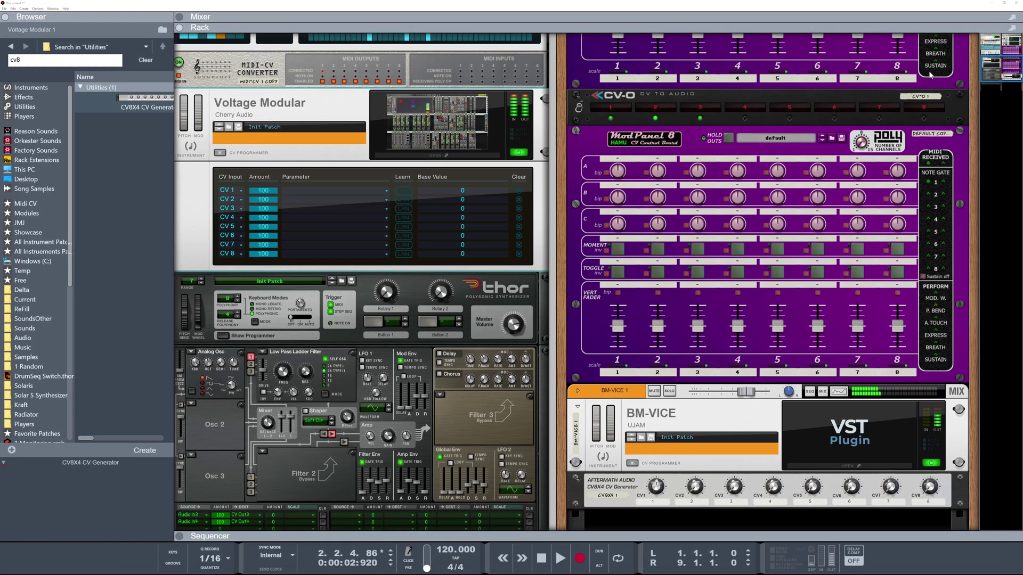
{"action": "left_click", "coordinate": [823, 435]}
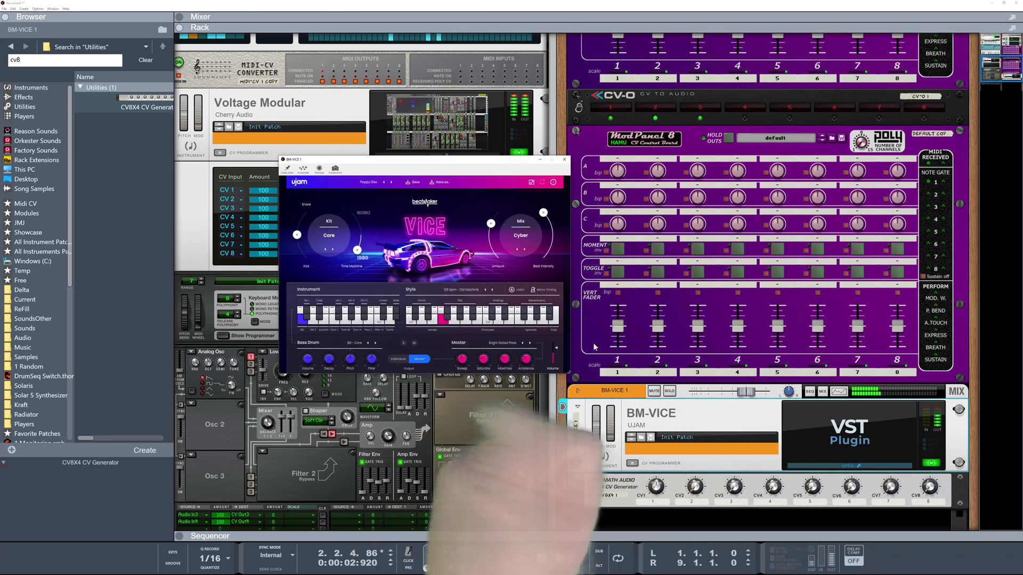
{"action": "left_click", "coordinate": [565, 159]}
Step: Compare the Voltage Modular patch with the rack and inspect the Envelope Generator's release time
{"action": "left_click", "coordinate": [452, 142]}
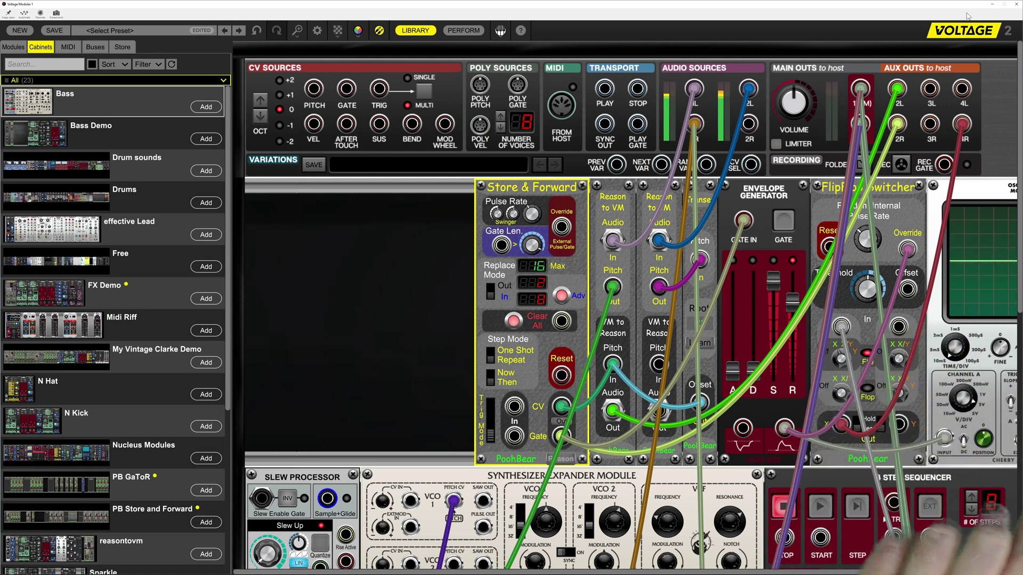
{"action": "left_click", "coordinate": [1016, 5]}
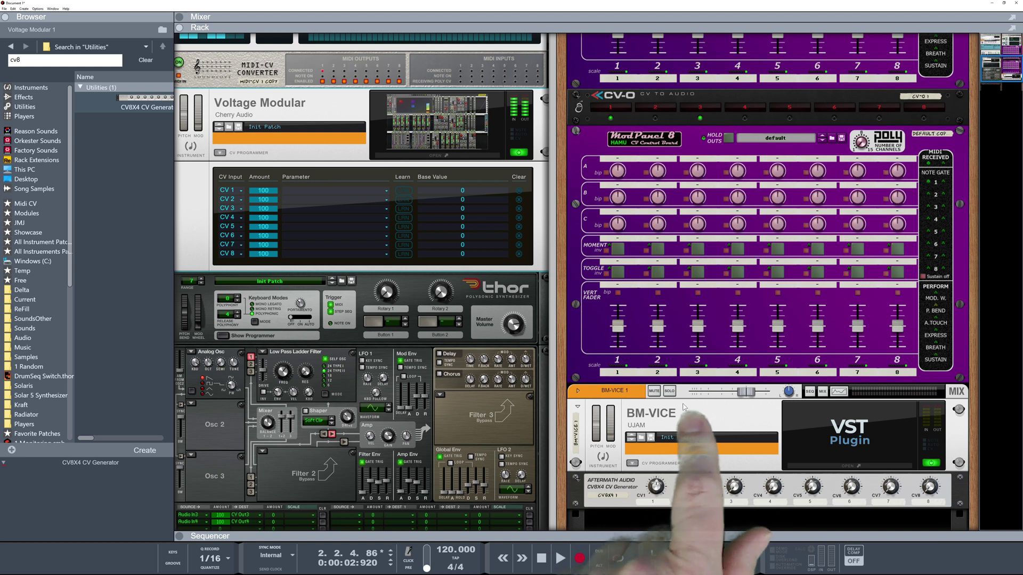
{"action": "left_click", "coordinate": [561, 139]}
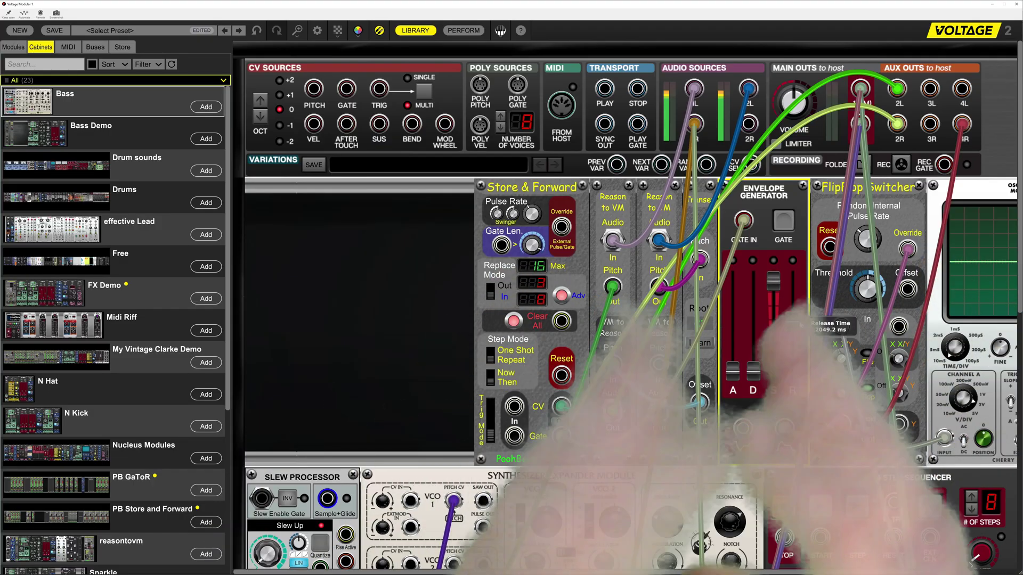
{"action": "mouse_move", "coordinate": [798, 321]}
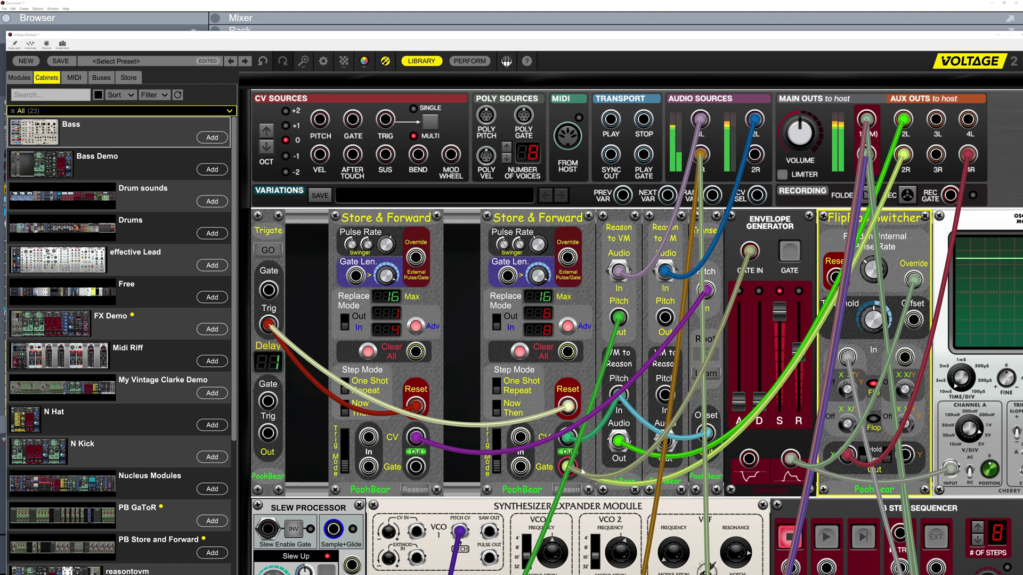
Step: On the Synthesizer Expander Module, adjust the VCF cutoff frequency and set its mod amount to about 88.1%
{"action": "left_click", "coordinate": [673, 554]}
{"action": "left_click_drag", "start_coordinate": [672, 542], "coordinate": [676, 513]}
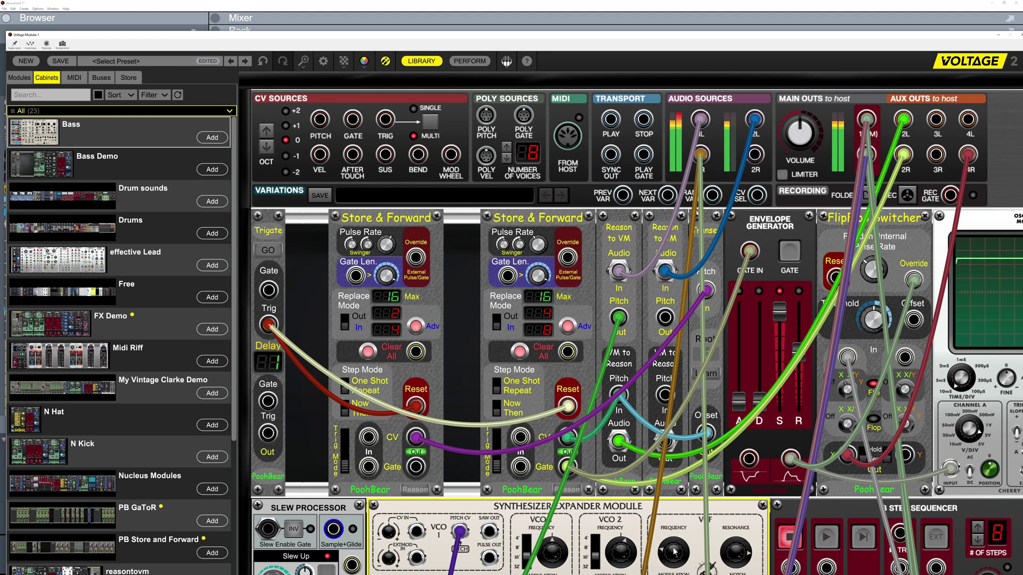
{"action": "mouse_move", "coordinate": [674, 554]}
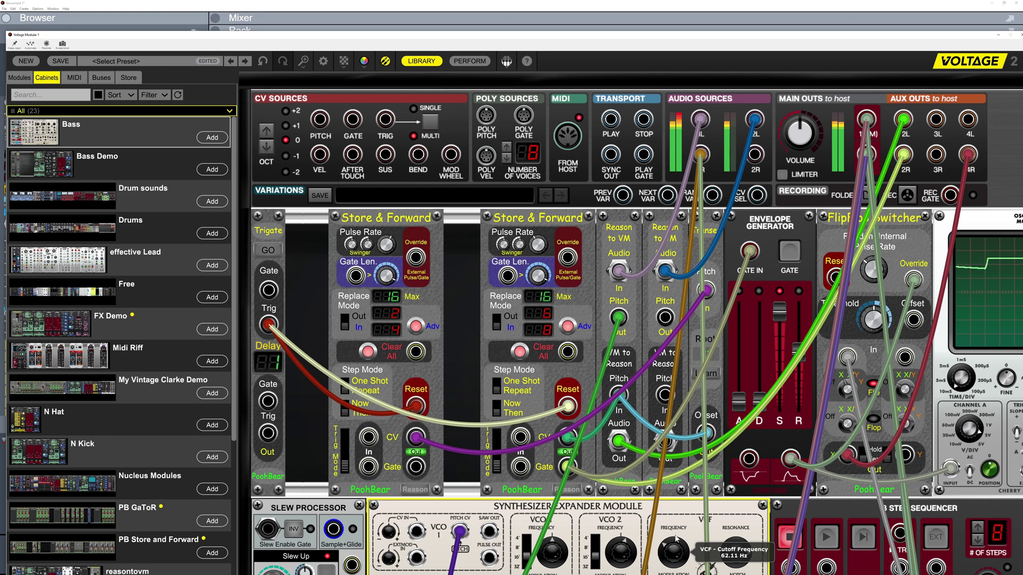
{"action": "scroll", "coordinate": [677, 543], "scroll_direction": "down", "scroll_amount": 2}
{"action": "left_click_drag", "start_coordinate": [684, 541], "coordinate": [672, 545]}
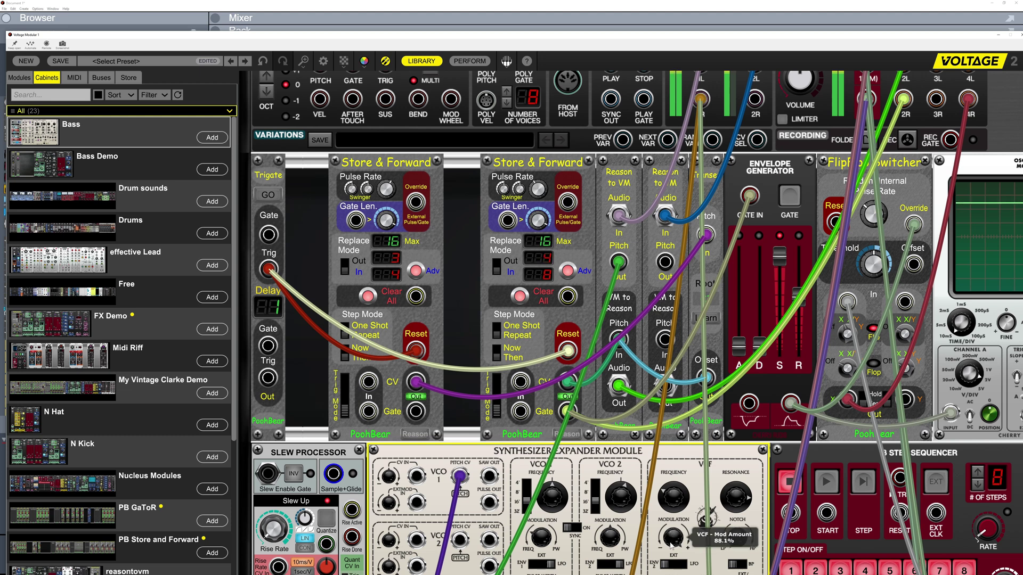
{"action": "left_click_drag", "start_coordinate": [671, 505], "coordinate": [662, 516]}
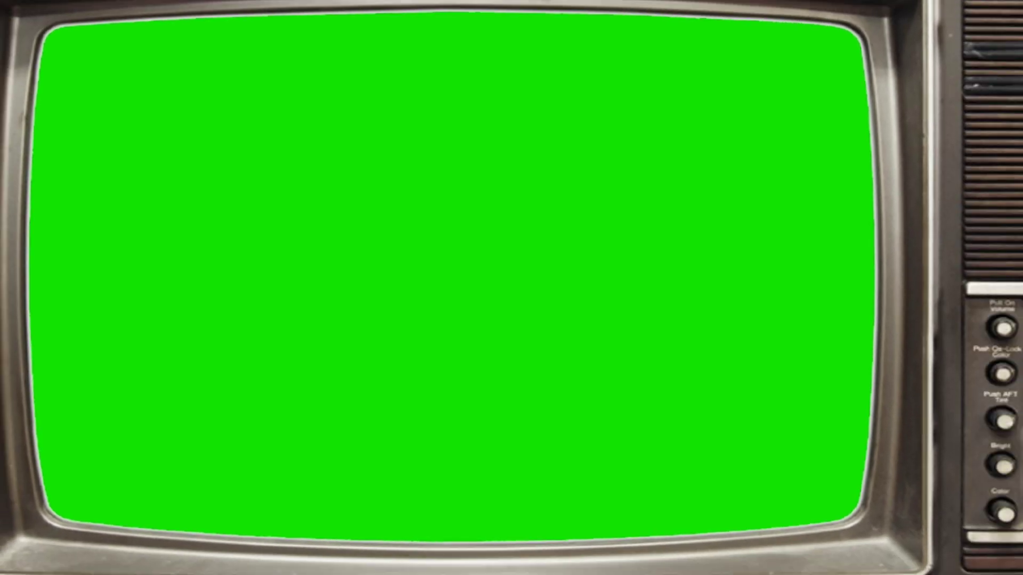